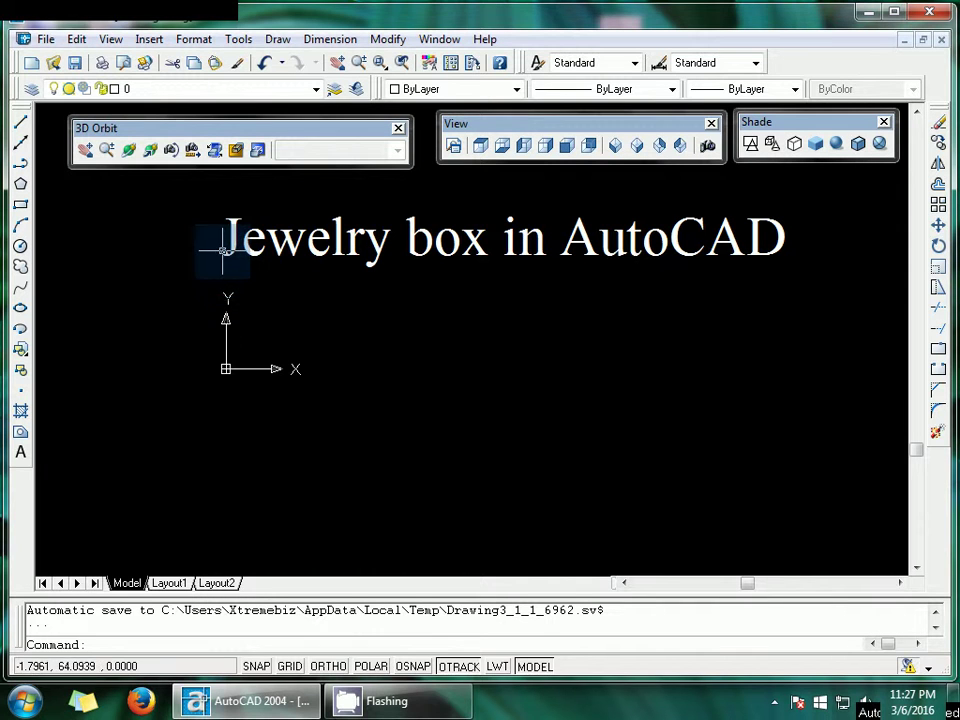
Delete the "Jewelry box in AutoCAD" title text from the drawing.
left_click(226, 256)
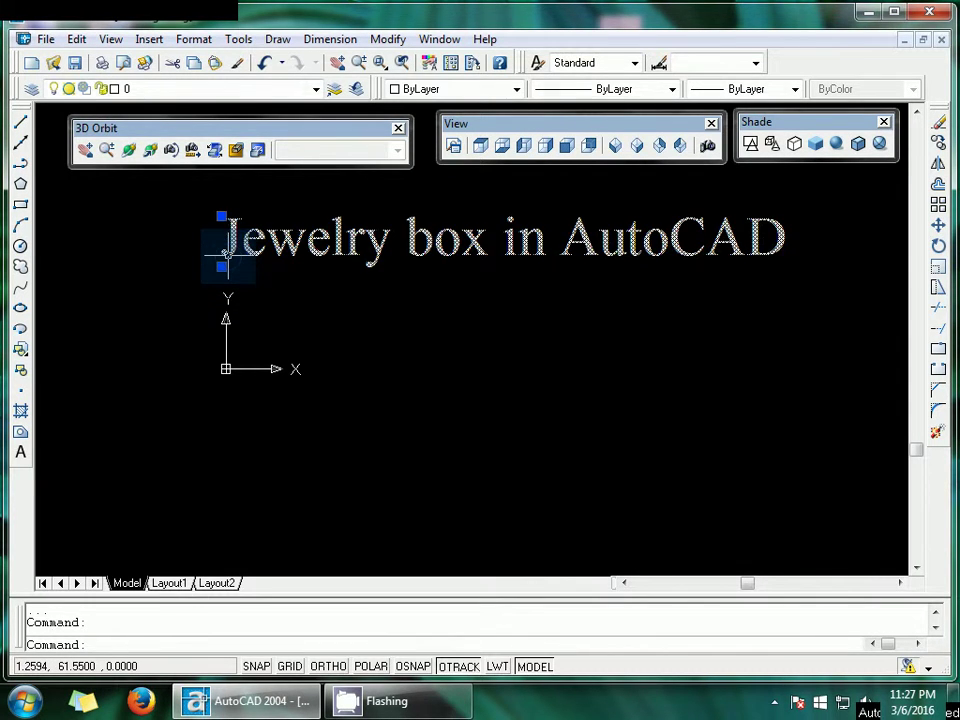
key("Delete")
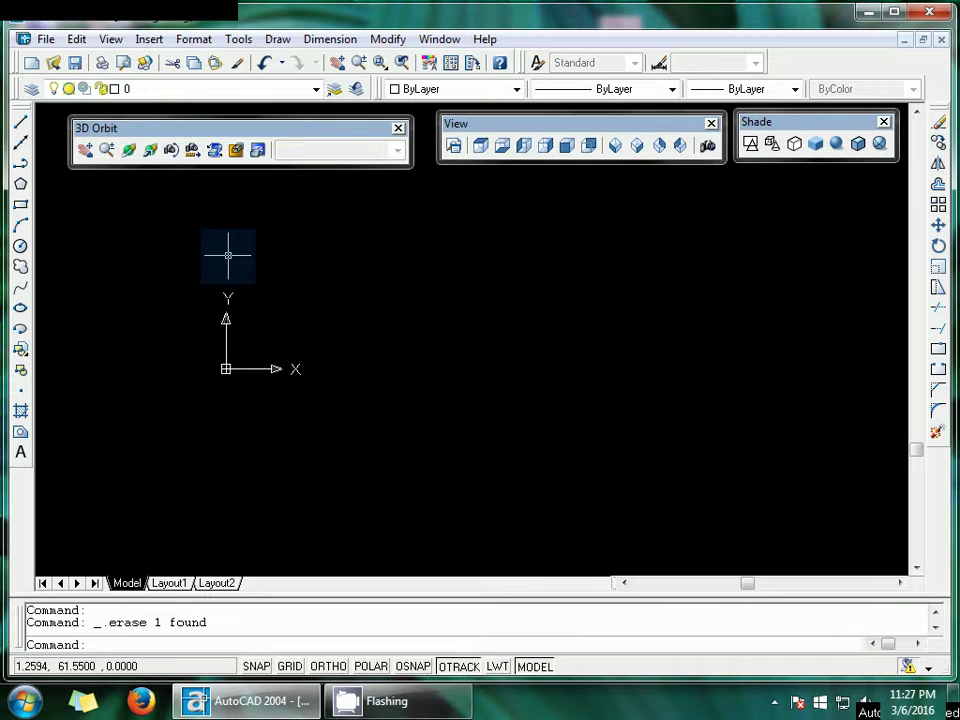
key("Escape")
key("Escape")
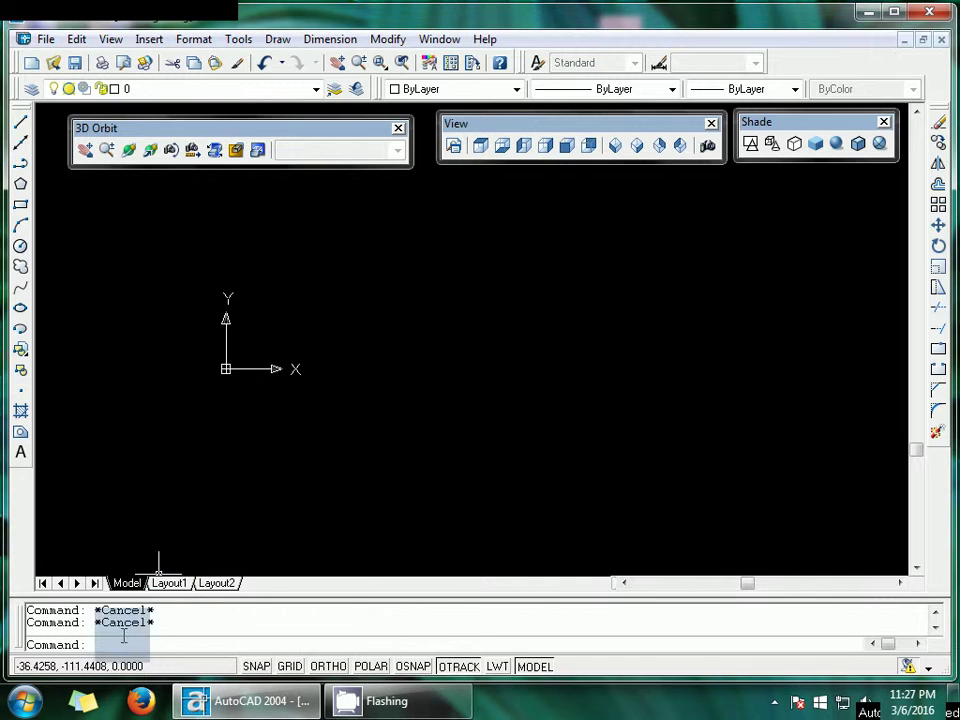
Draw a rectangle about 186 by 124 units and view it from the northwest isometric direction.
type("r")
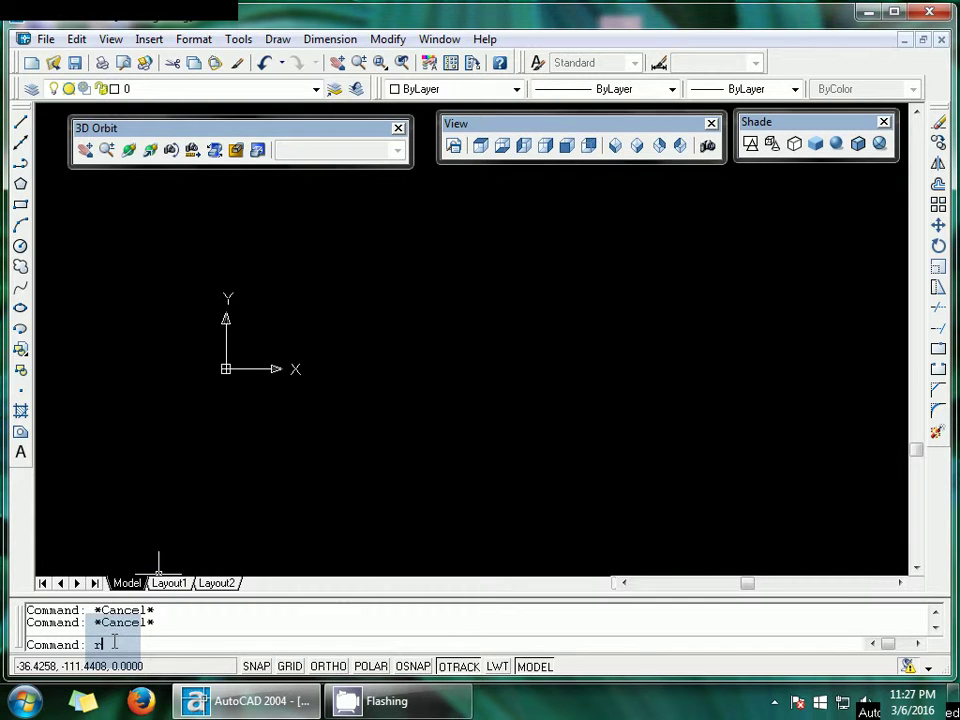
type("ed")
key("Return")
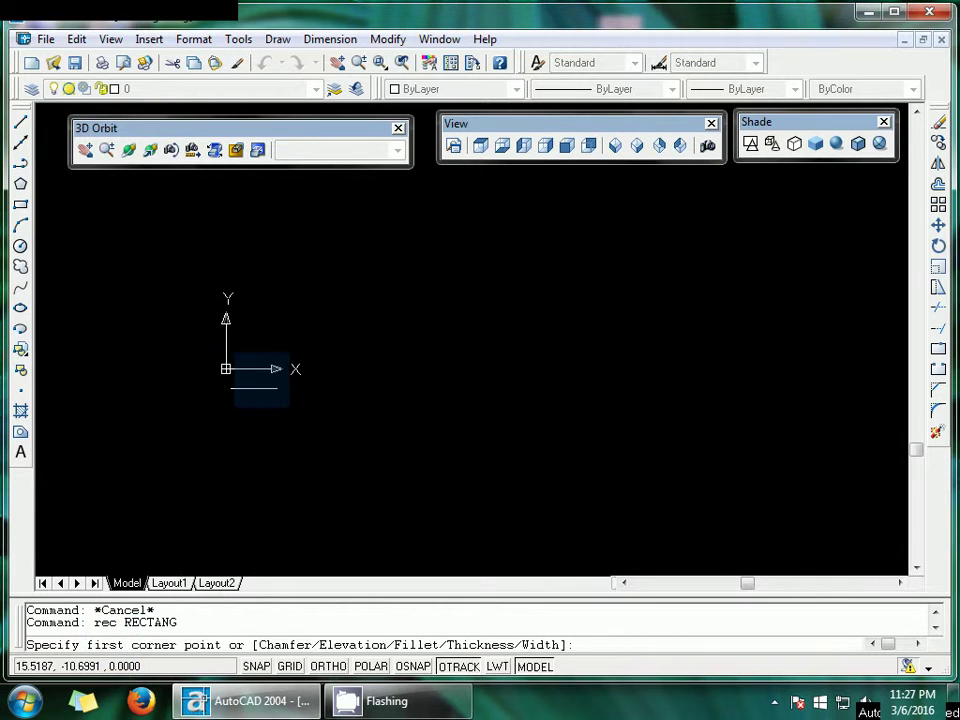
left_click(334, 261)
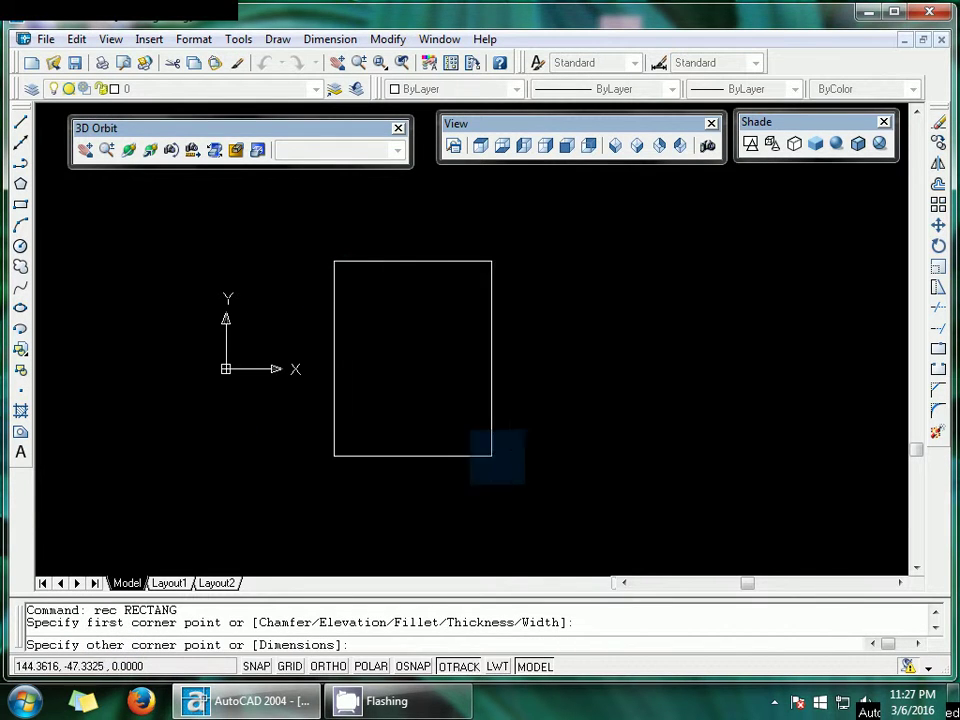
left_click(677, 489)
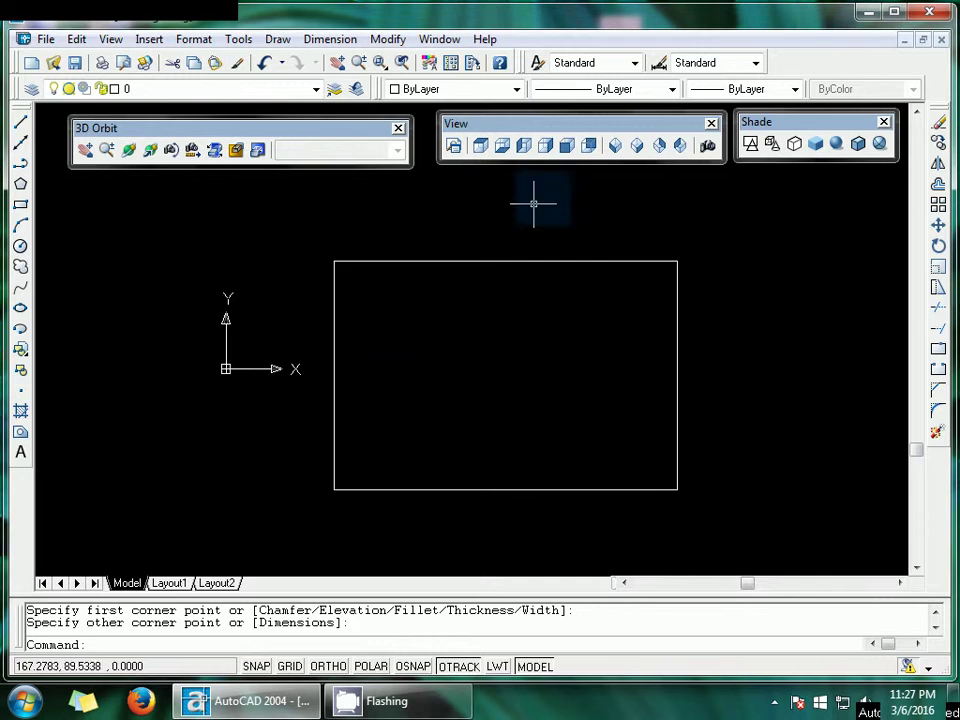
left_click(681, 146)
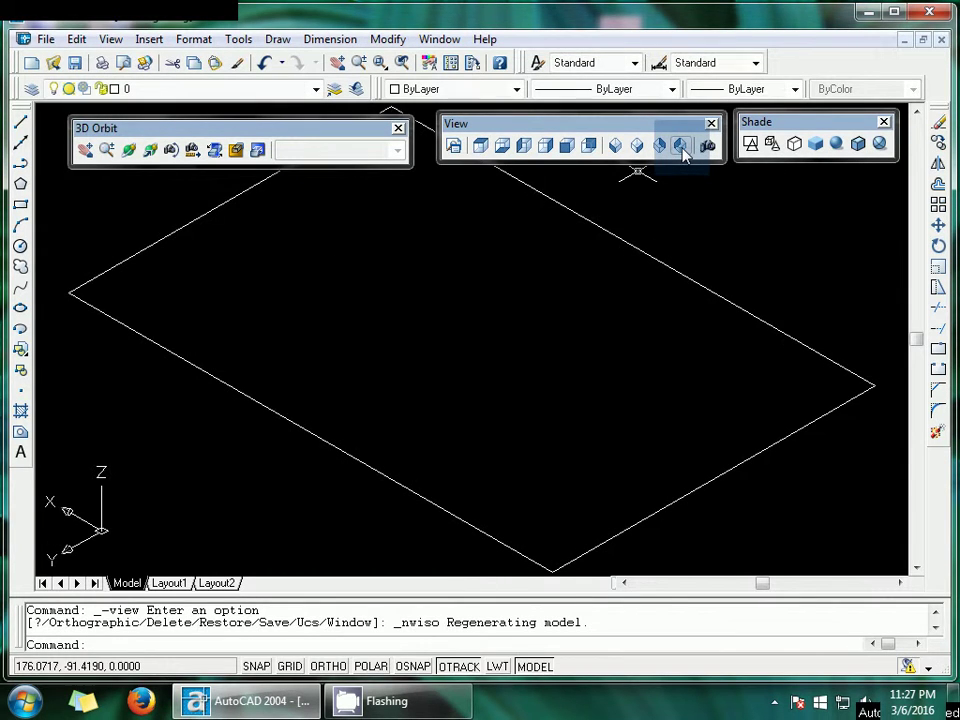
scroll(583, 219, "down", 4)
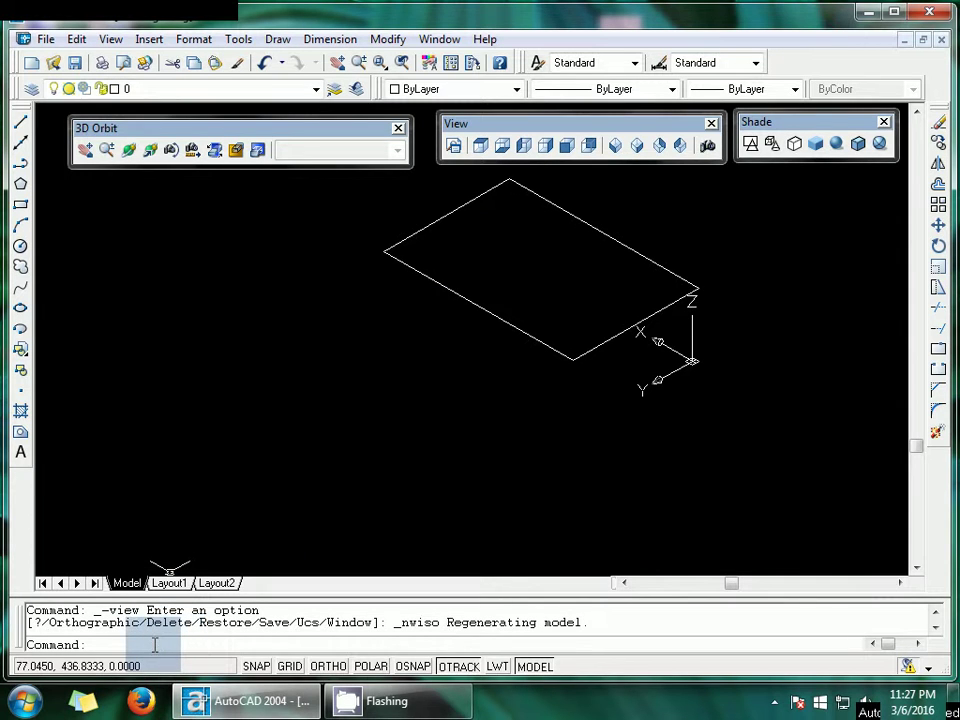
Try extruding the rectangle 5 units with a taper angle of 0, and display it flat shaded.
type("ext")
key("Return")
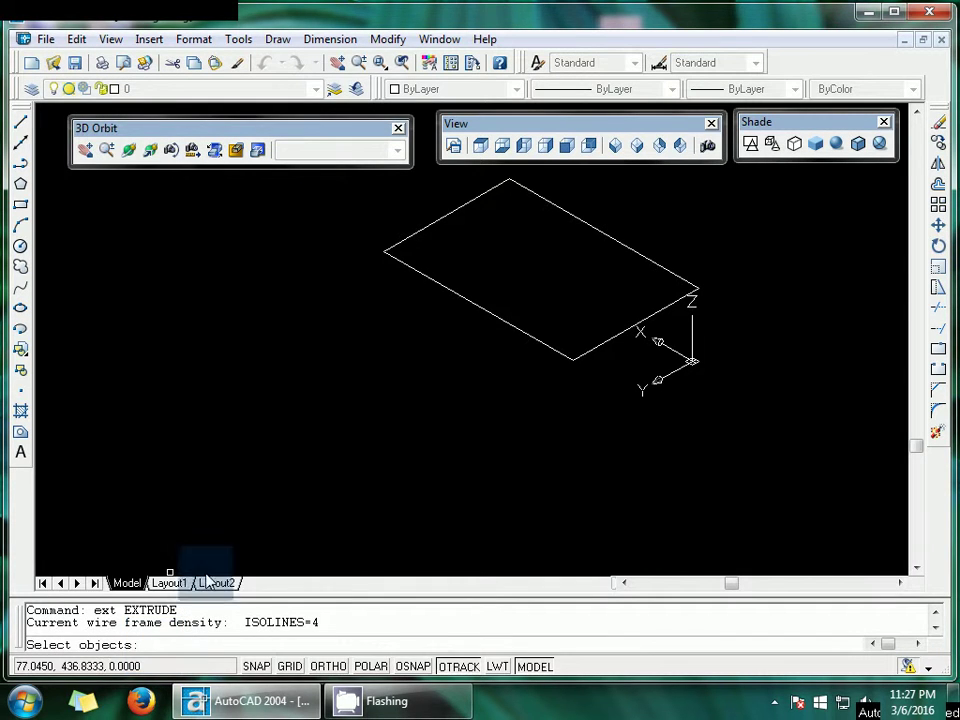
left_click(501, 318)
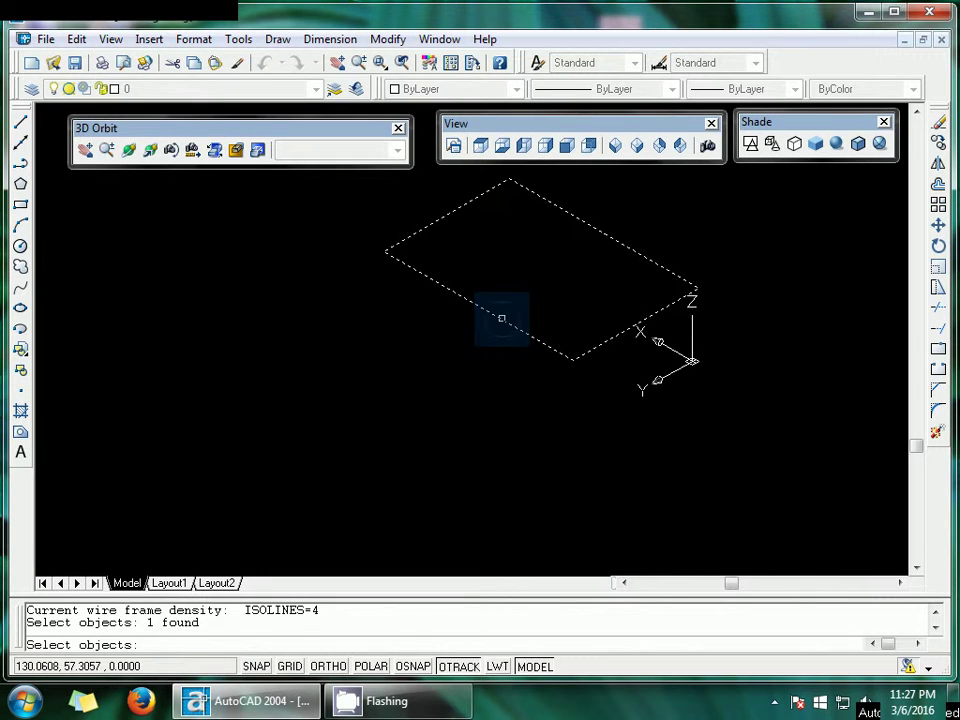
key("Return")
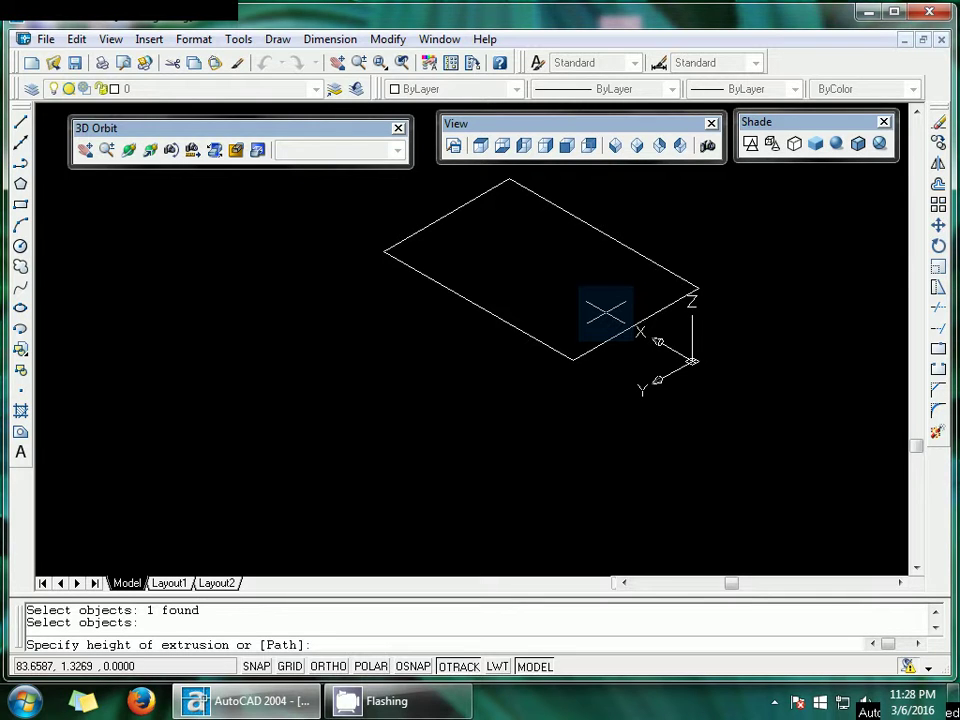
type("5")
key("Return")
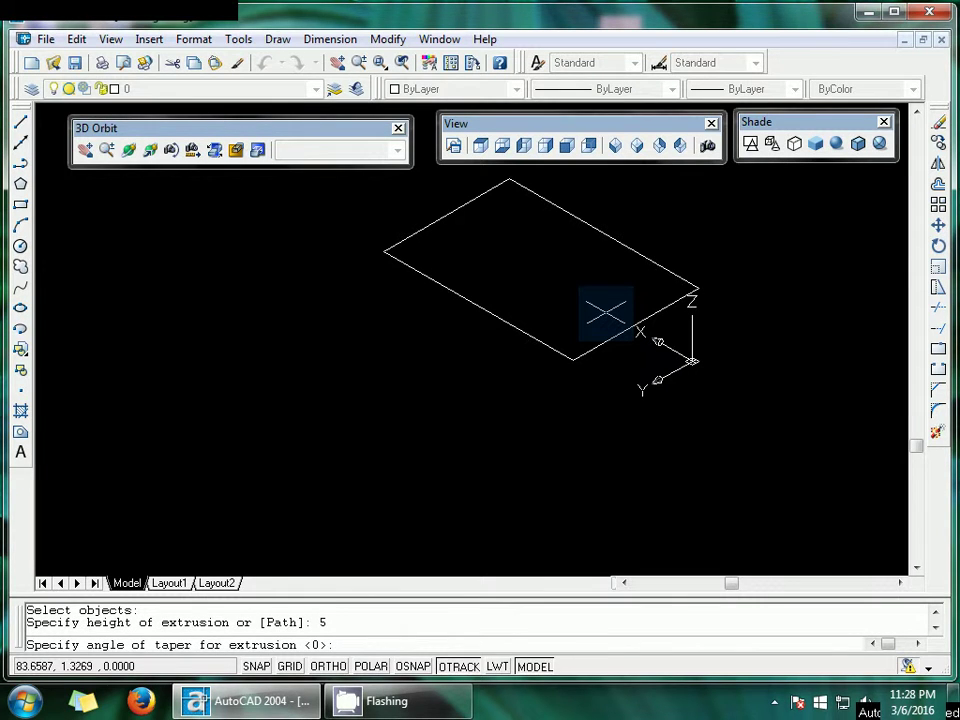
key("Return")
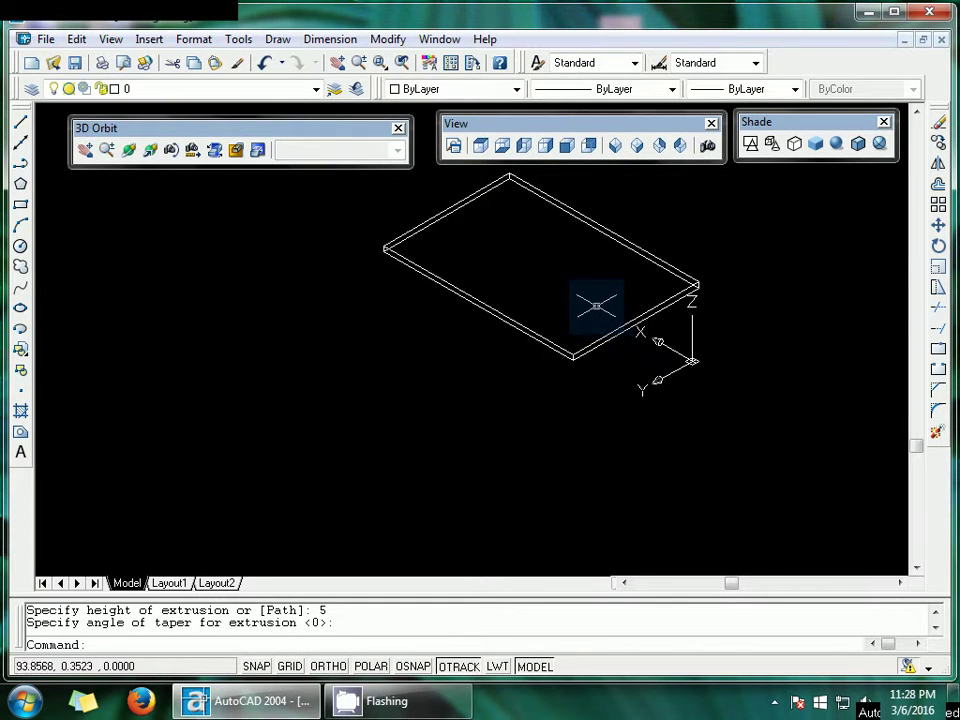
left_click(815, 145)
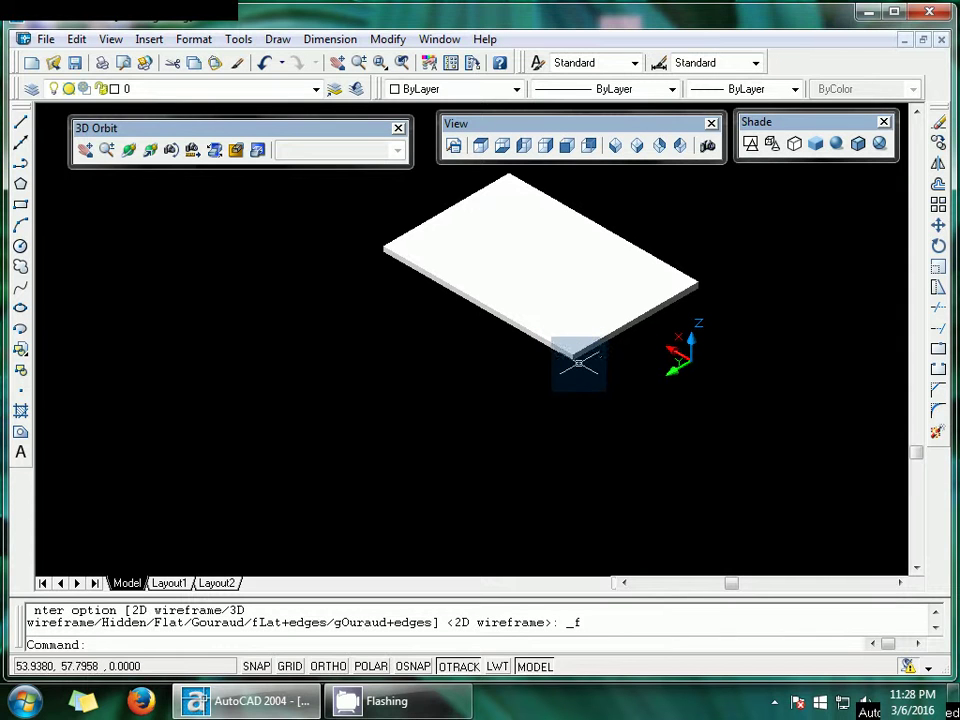
Undo the flat shading and the 5-unit extrusion of the rectangle.
key("Return")
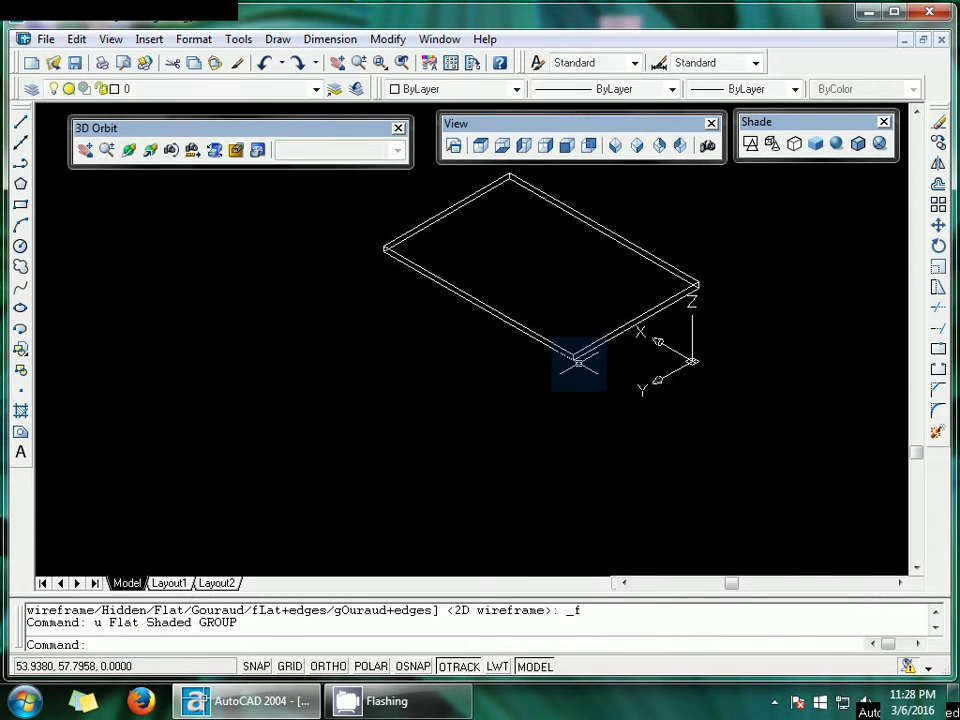
type("u")
key("Return")
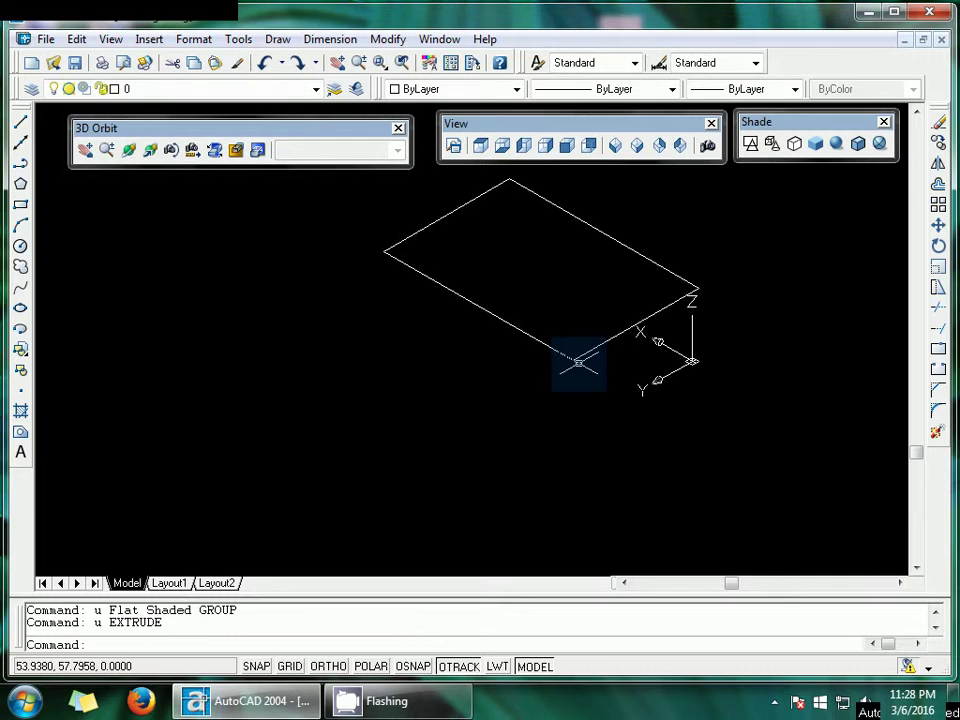
key("Escape")
key("Escape")
Extrude the rectangle 20 units with a taper angle of 0.
type("ext")
key("Return")
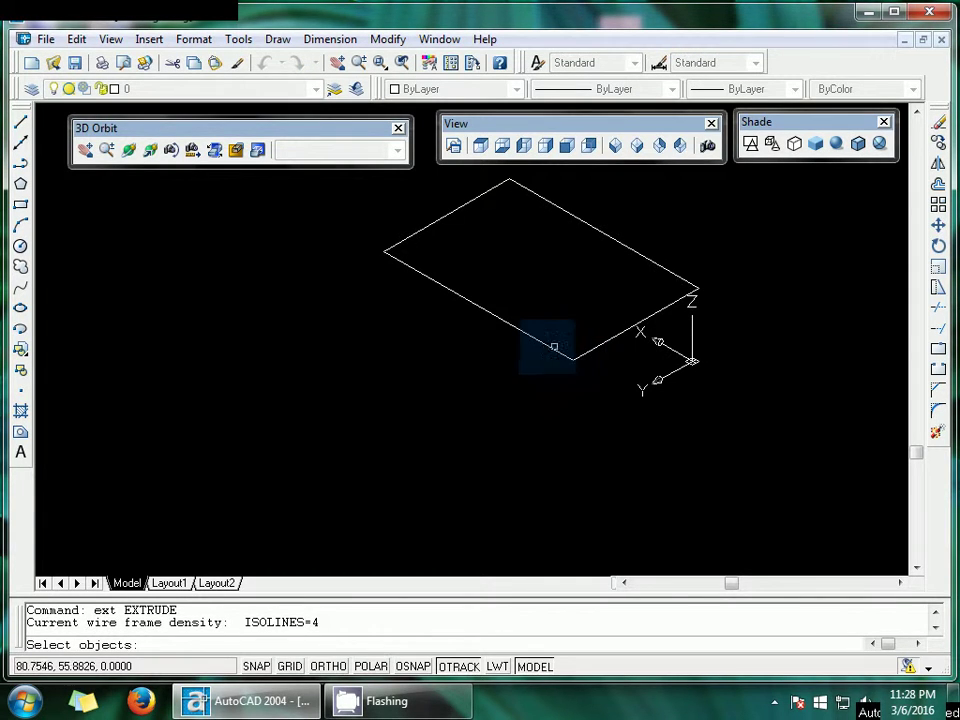
left_click(525, 332)
key("Return")
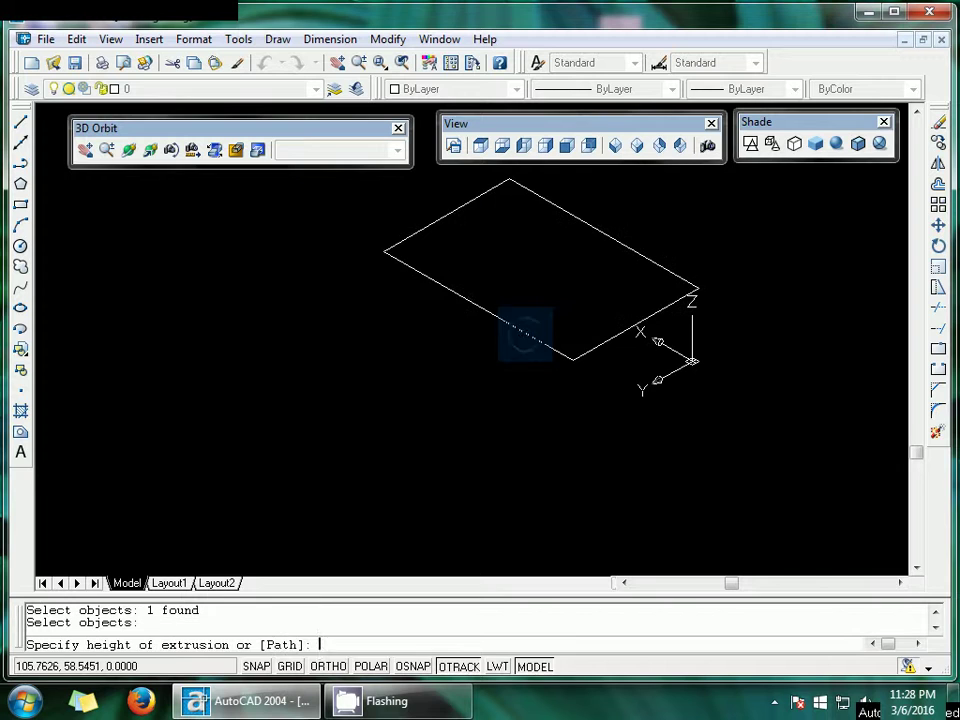
type("20")
key("Return")
key("Return")
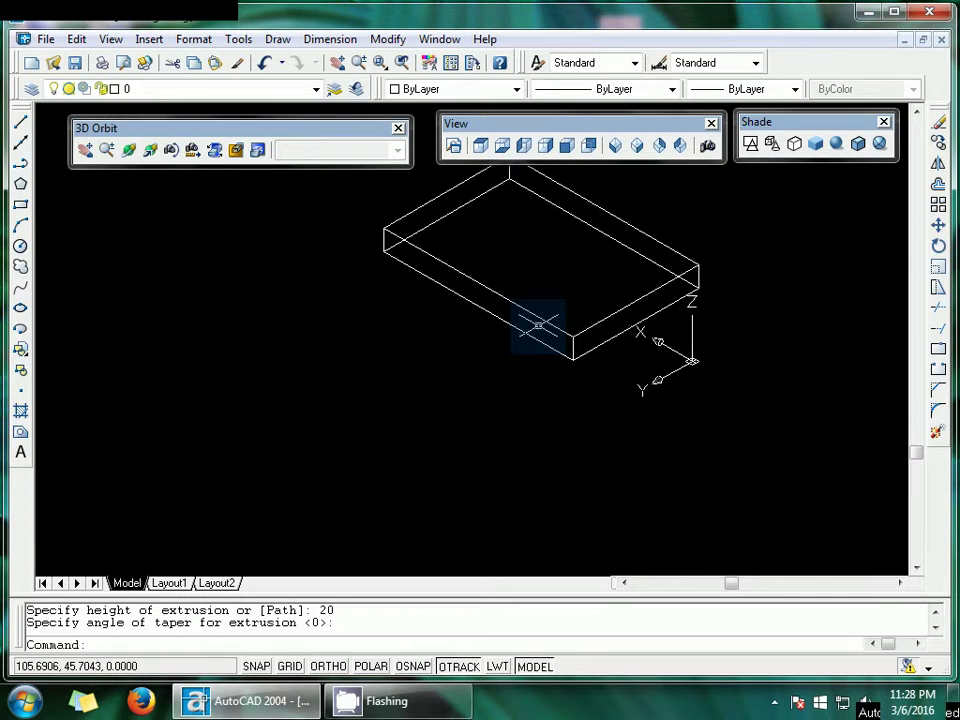
key("Escape")
key("Escape")
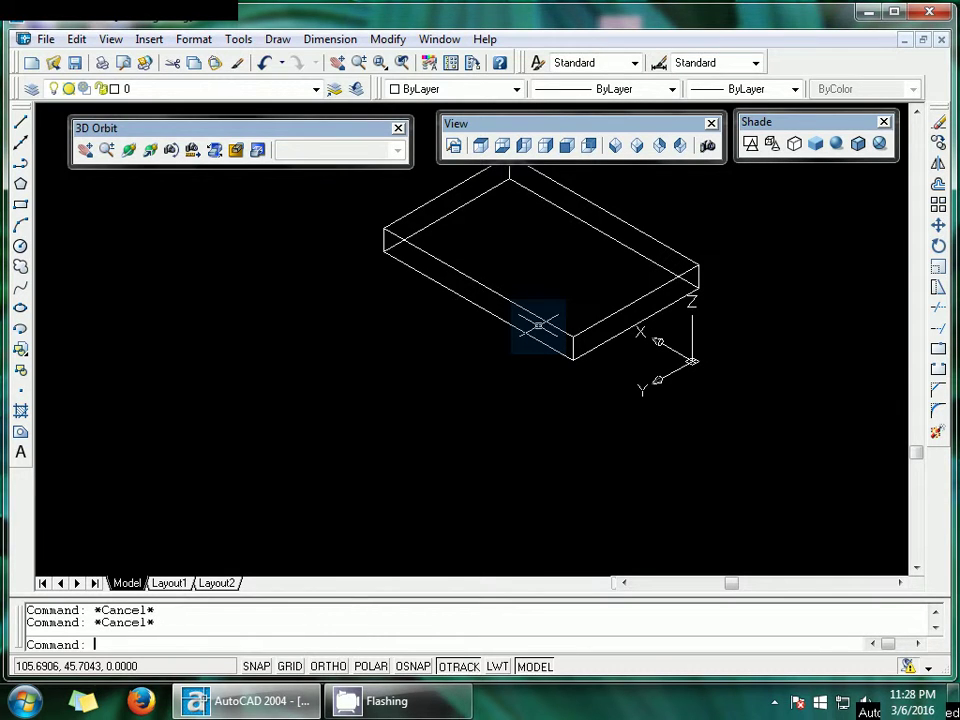
Center the extruded box in the drawing area and display it flat shaded.
type("p")
key("Return")
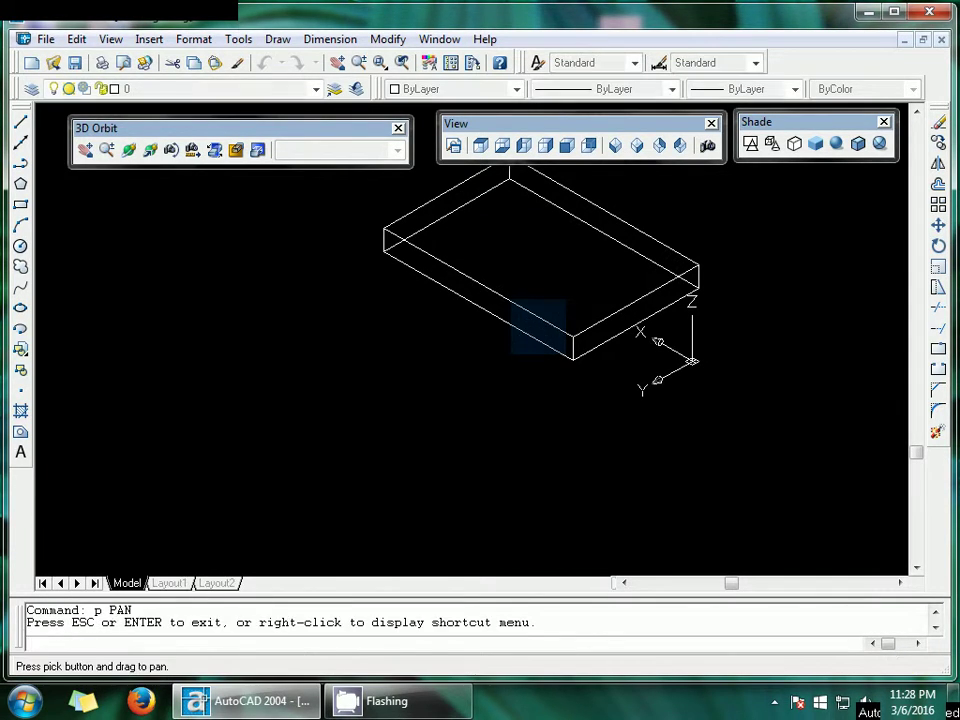
left_click_drag(540, 315, 441, 402)
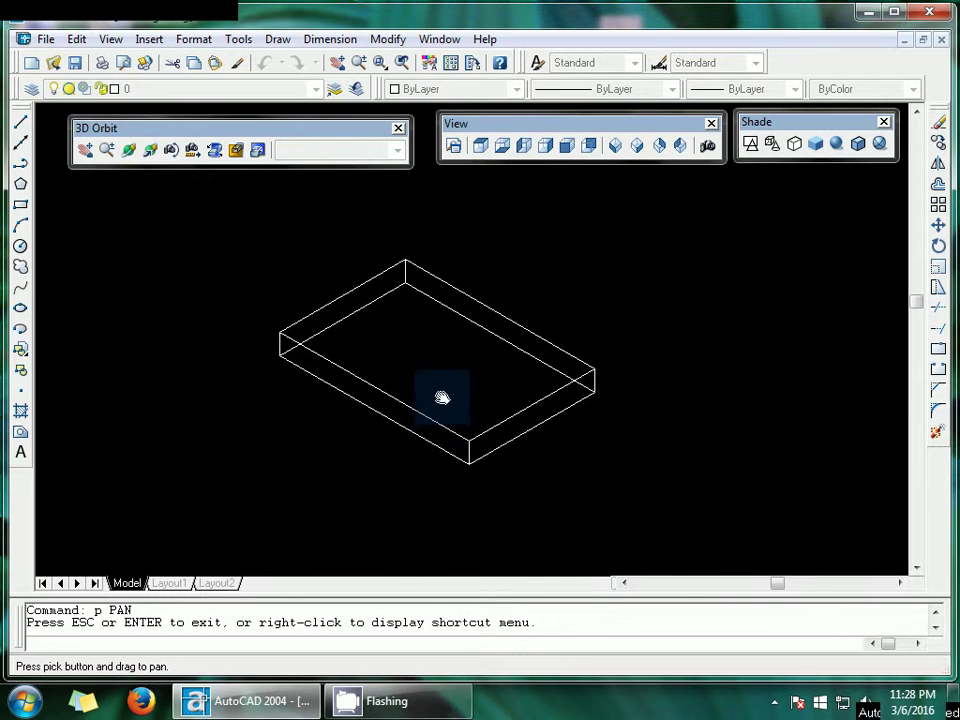
key("Escape")
left_click(817, 145)
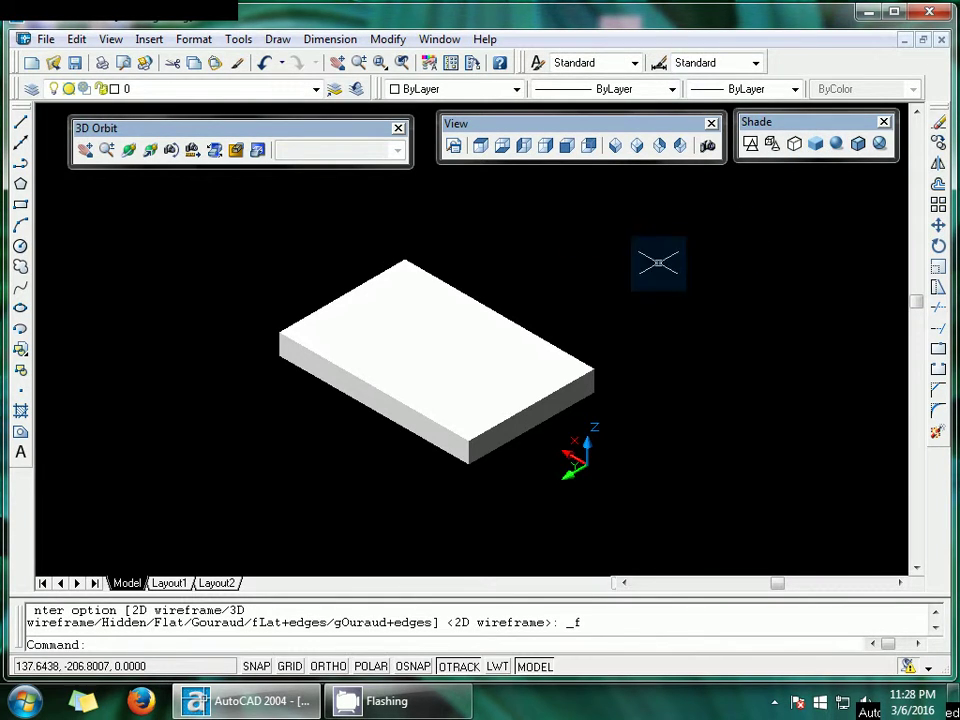
key("Escape")
key("Escape")
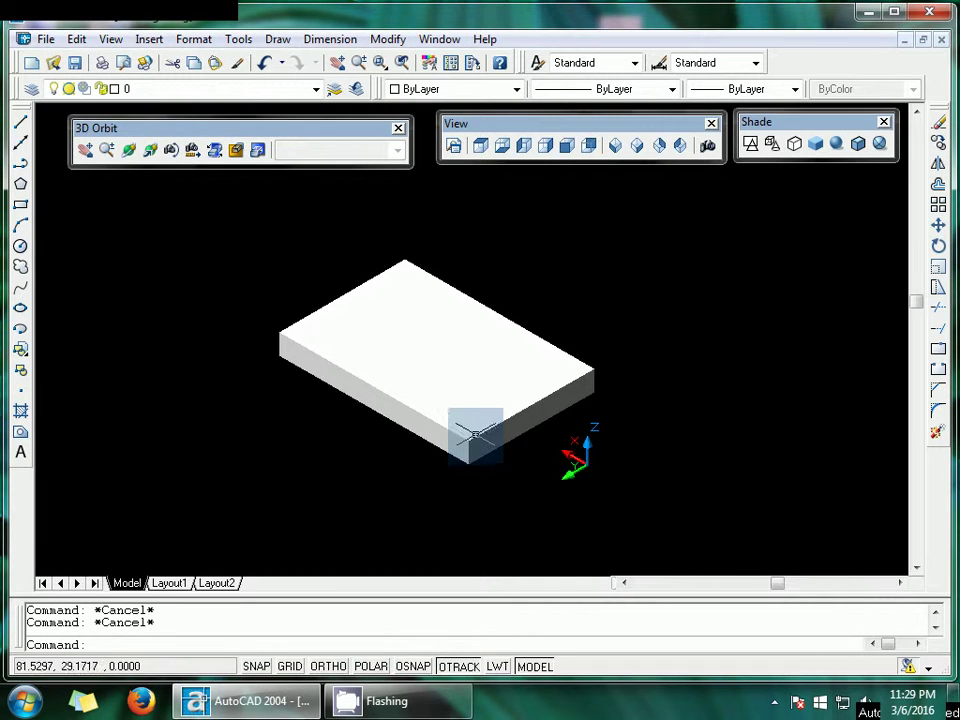
With object snap on, define a new 3-point UCS on the box's top face: origin at the left corner, X through the rear corner, Y toward the right corner.
key("Return")
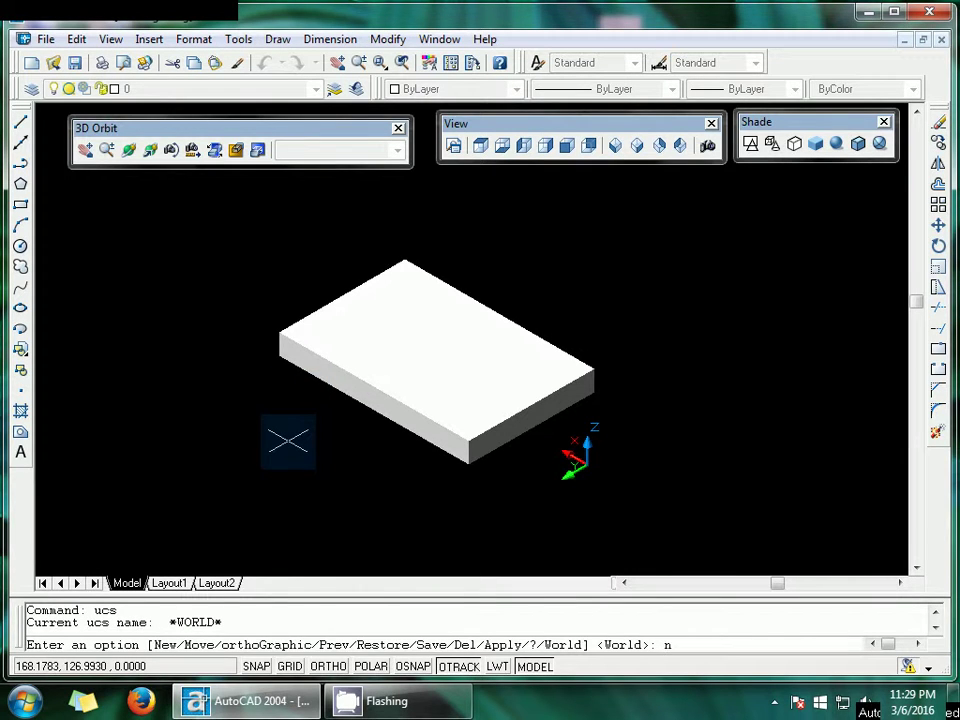
key("Return")
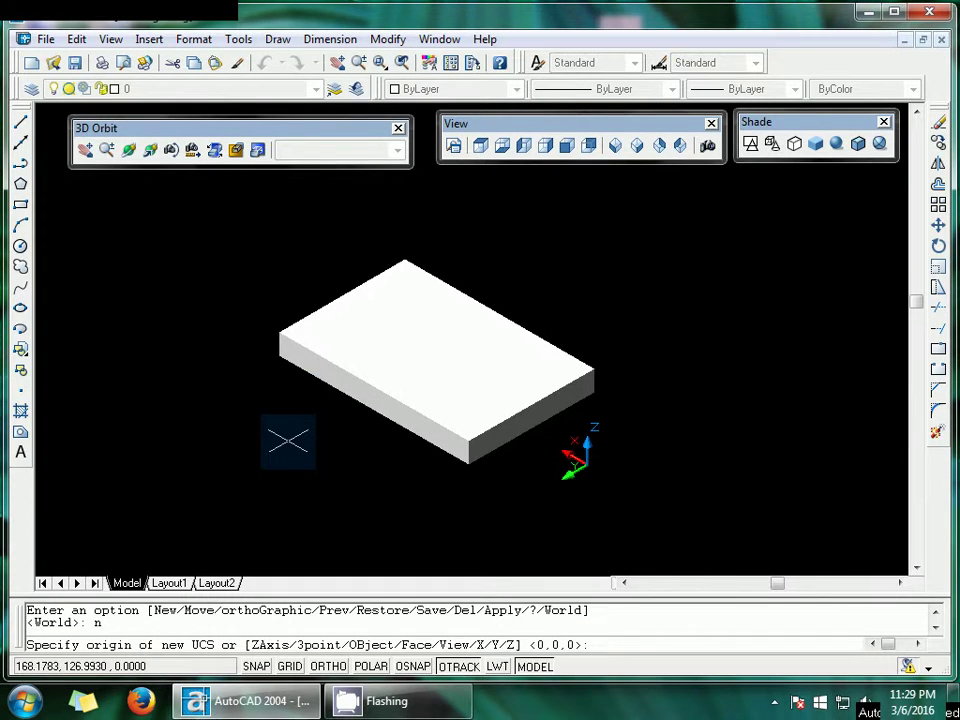
type("3")
key("Return")
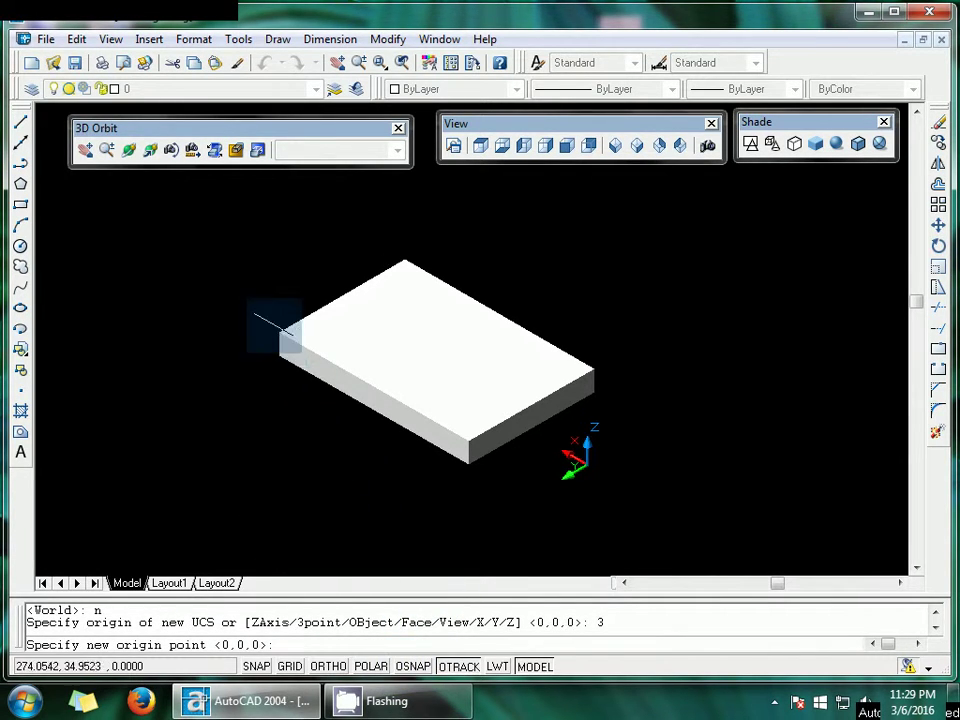
left_click(410, 667)
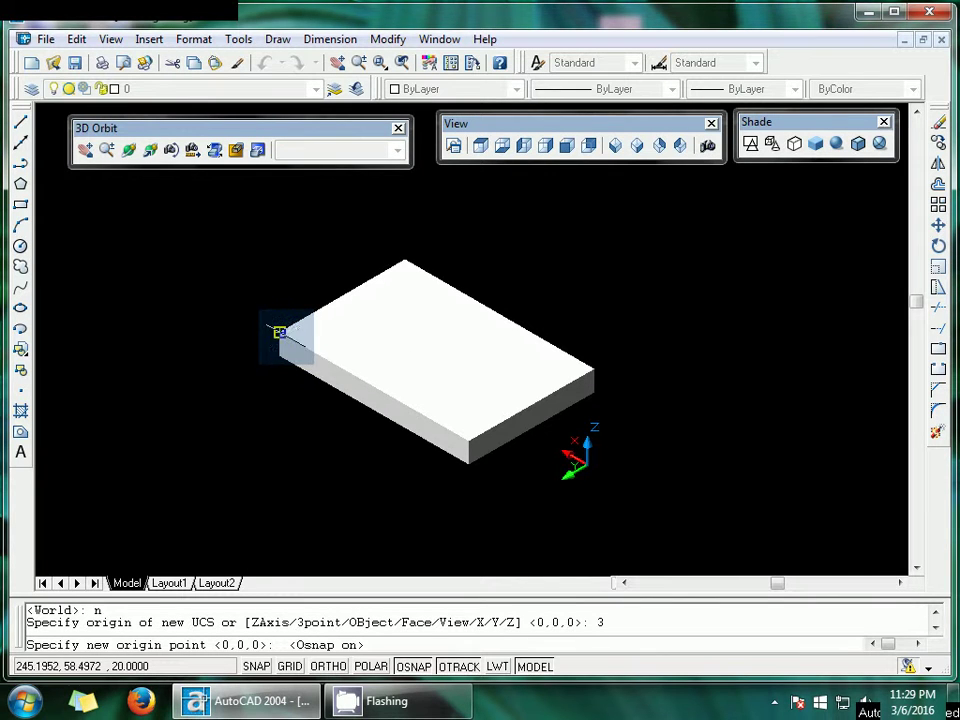
left_click(280, 332)
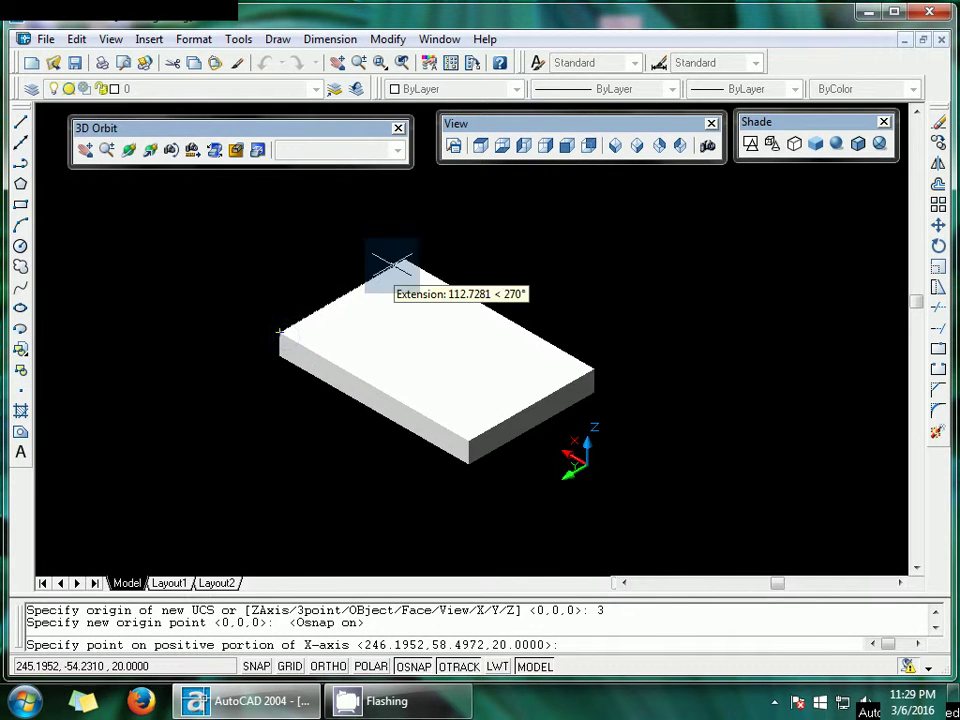
left_click(405, 258)
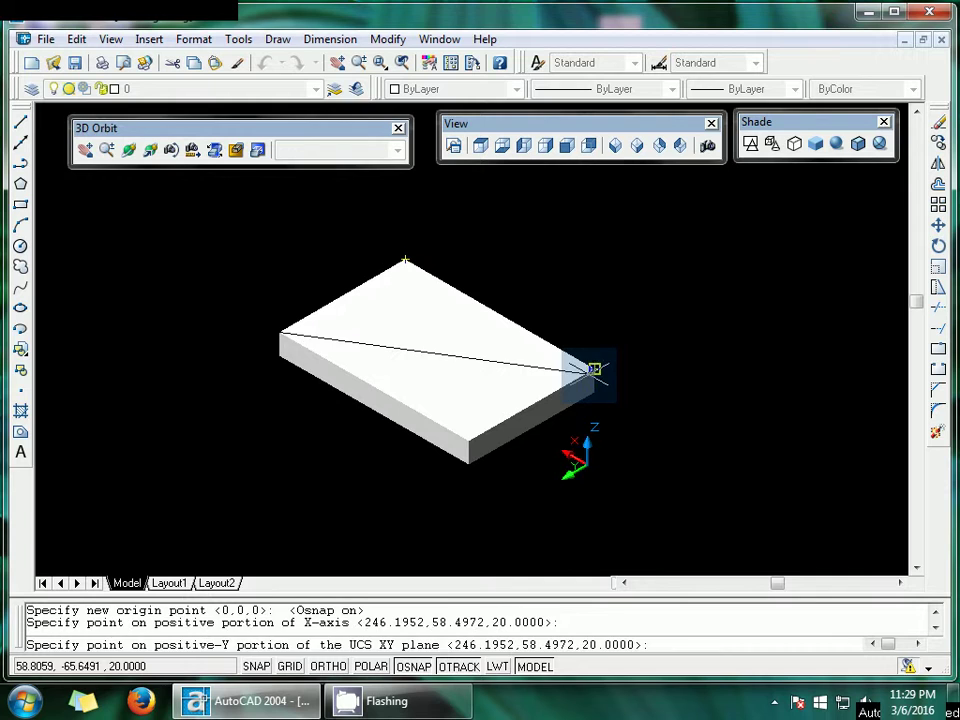
left_click(591, 369)
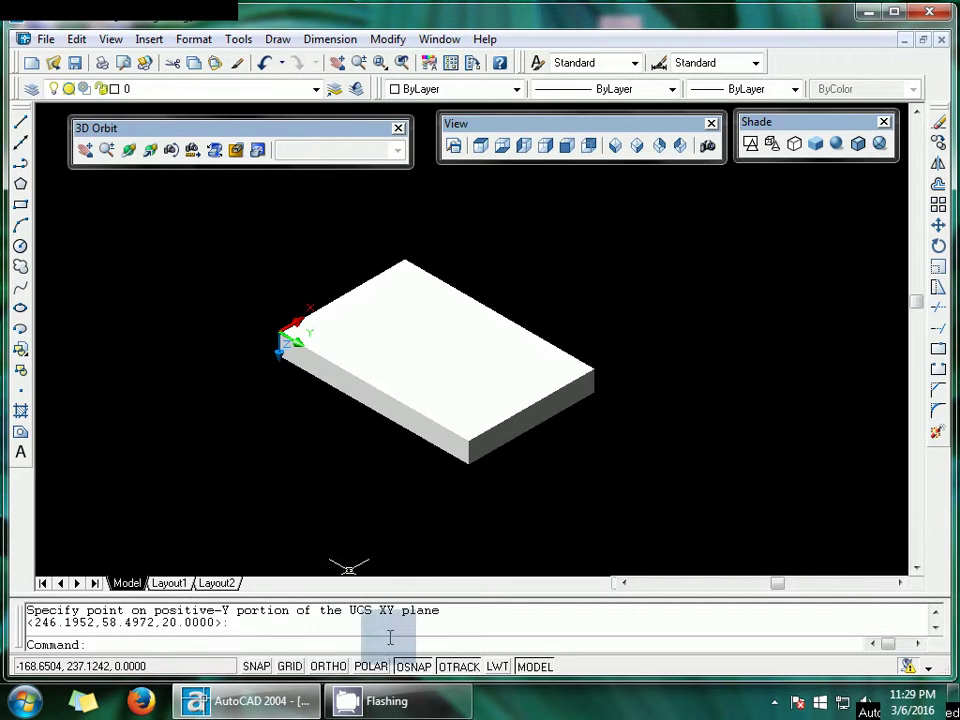
Turn object snap off and draw a rectangle freehand on the box's top face, slightly inside its edges.
left_click(415, 675)
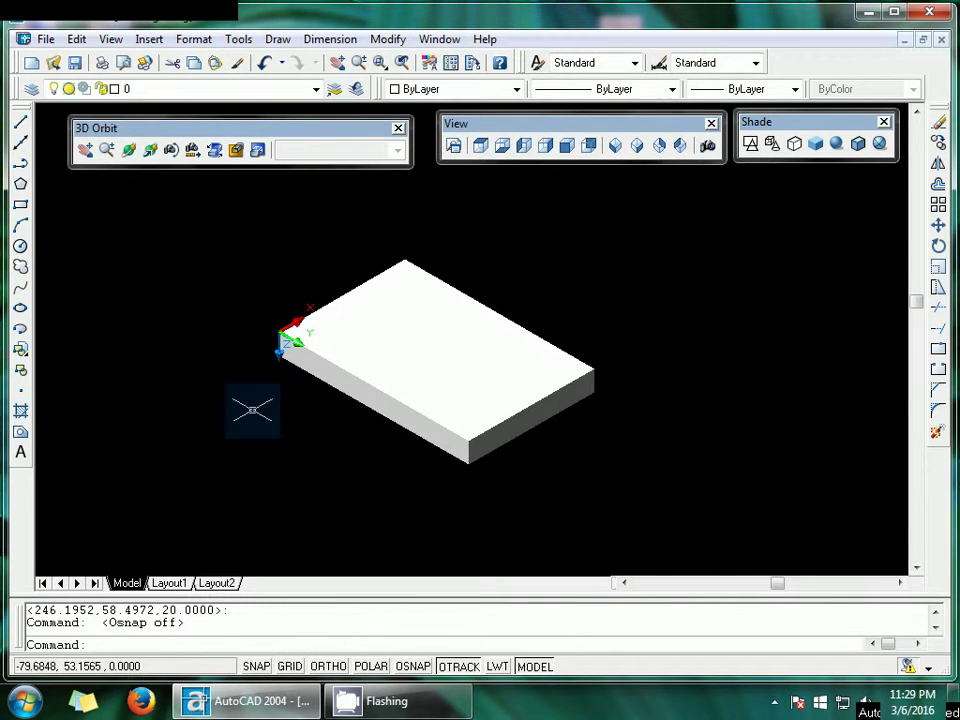
type("rec")
key("Return")
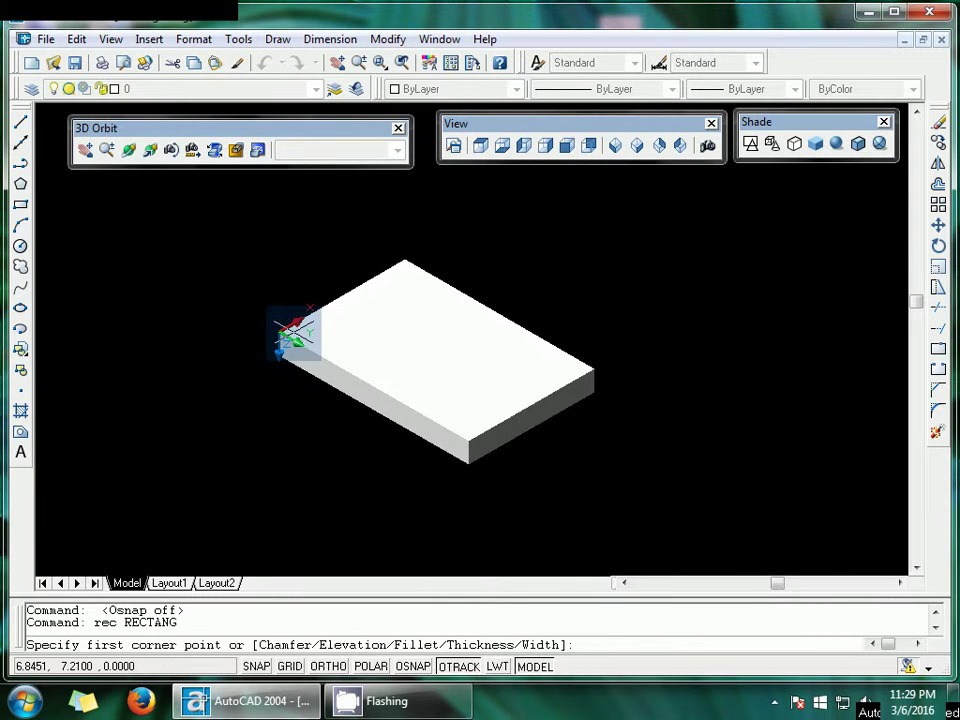
left_click(297, 336)
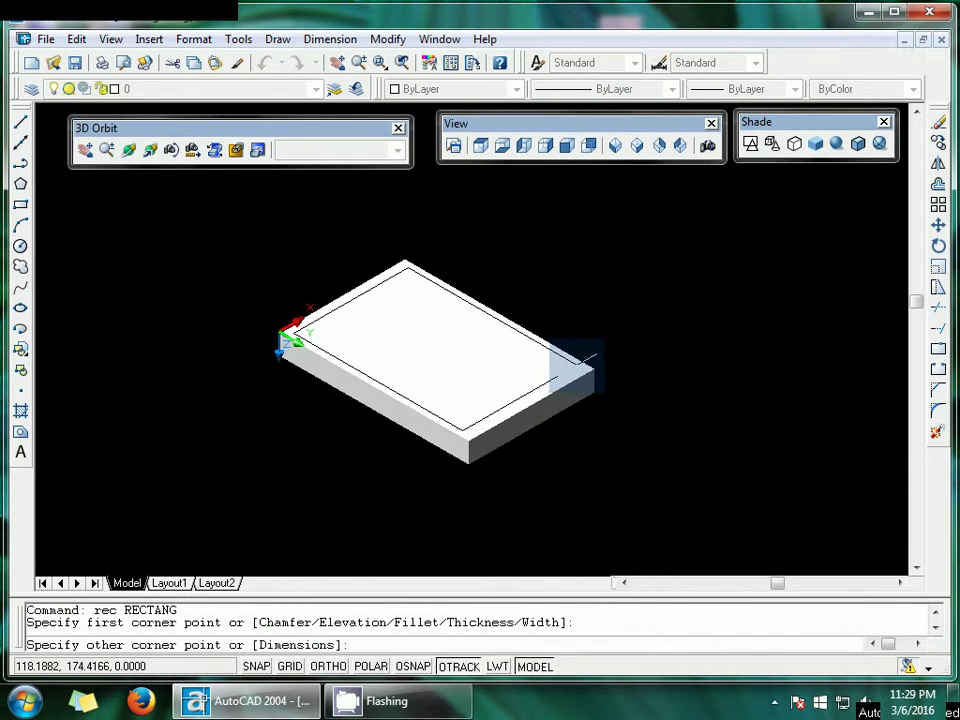
left_click(588, 368)
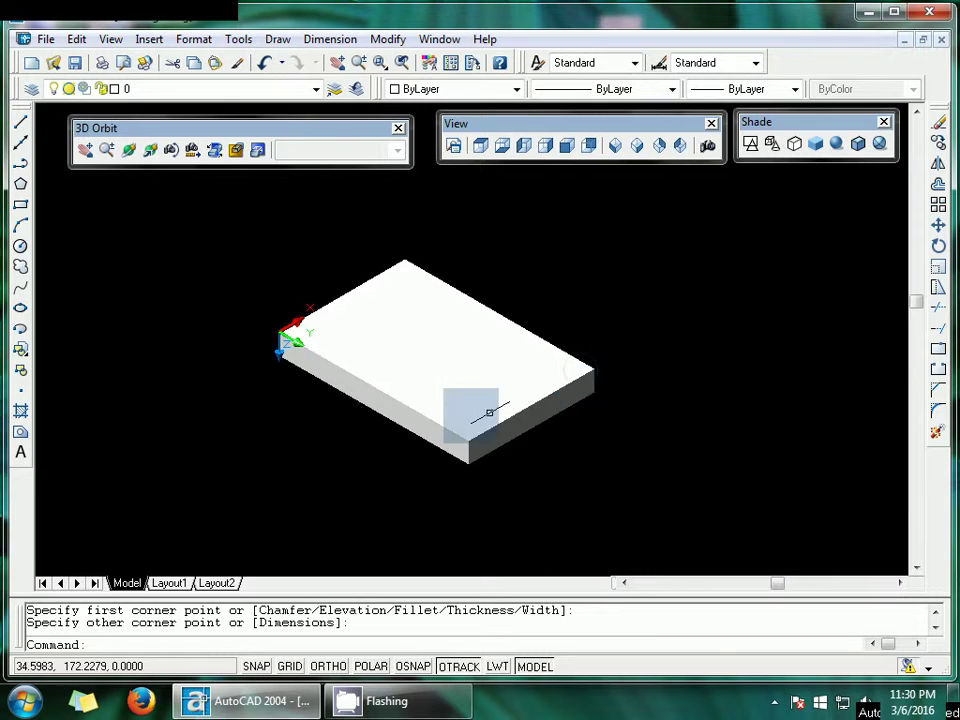
Change the color of the inset rectangle on the box's top face to Magenta.
left_click(407, 272)
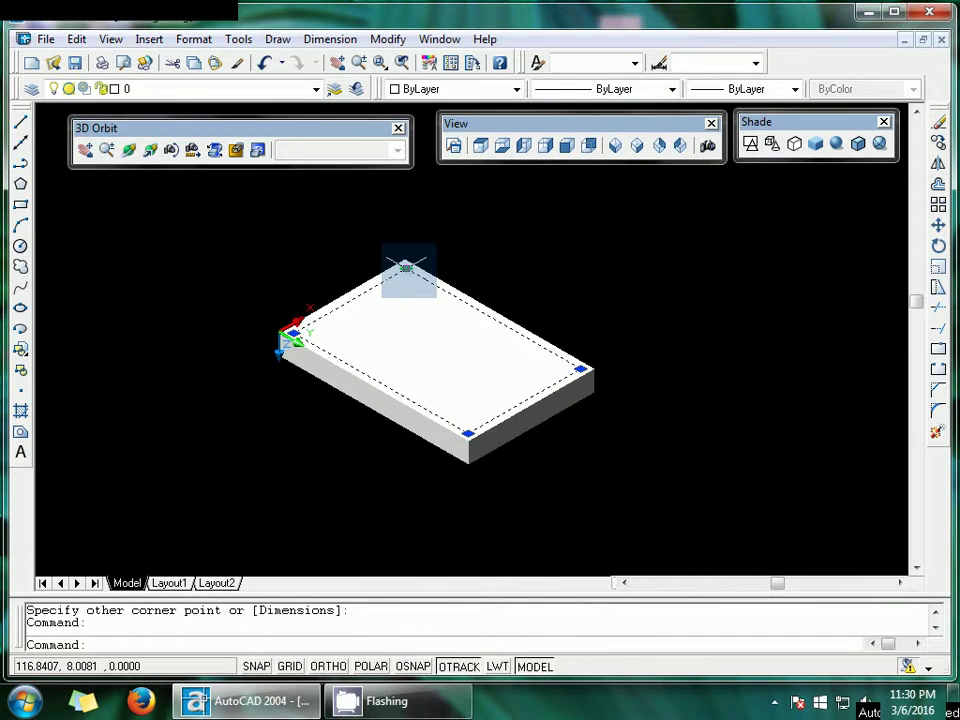
left_click(516, 90)
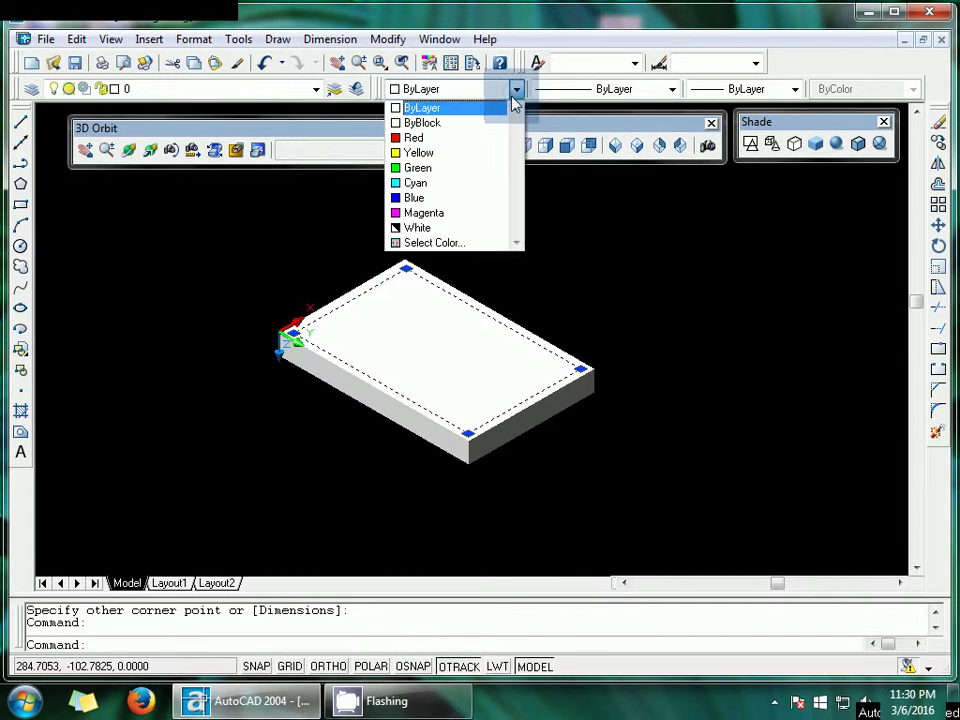
left_click(433, 213)
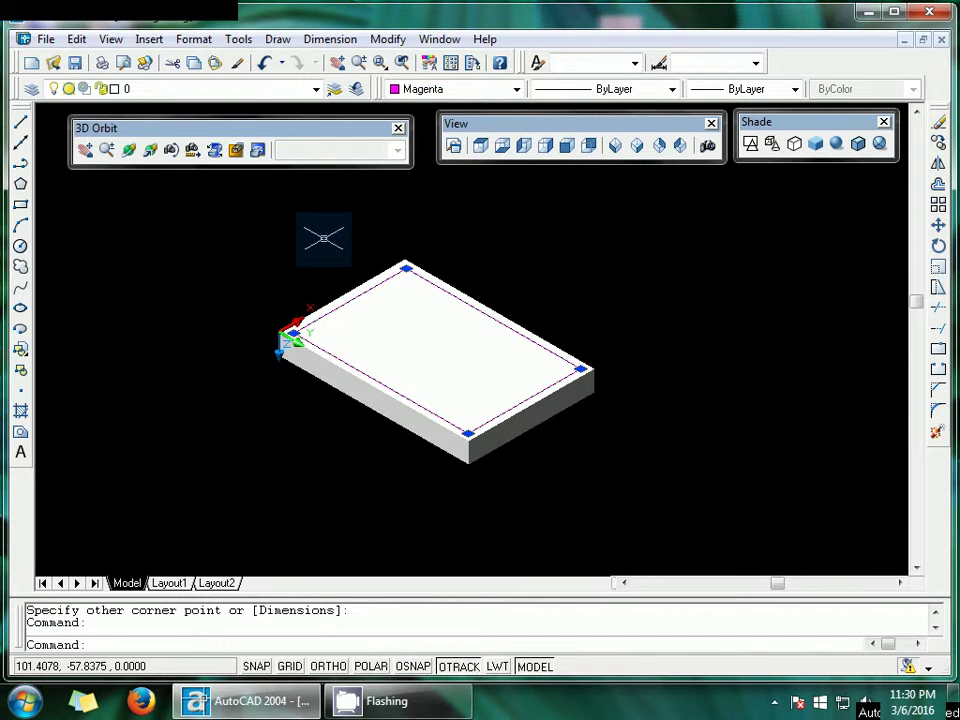
key("Escape")
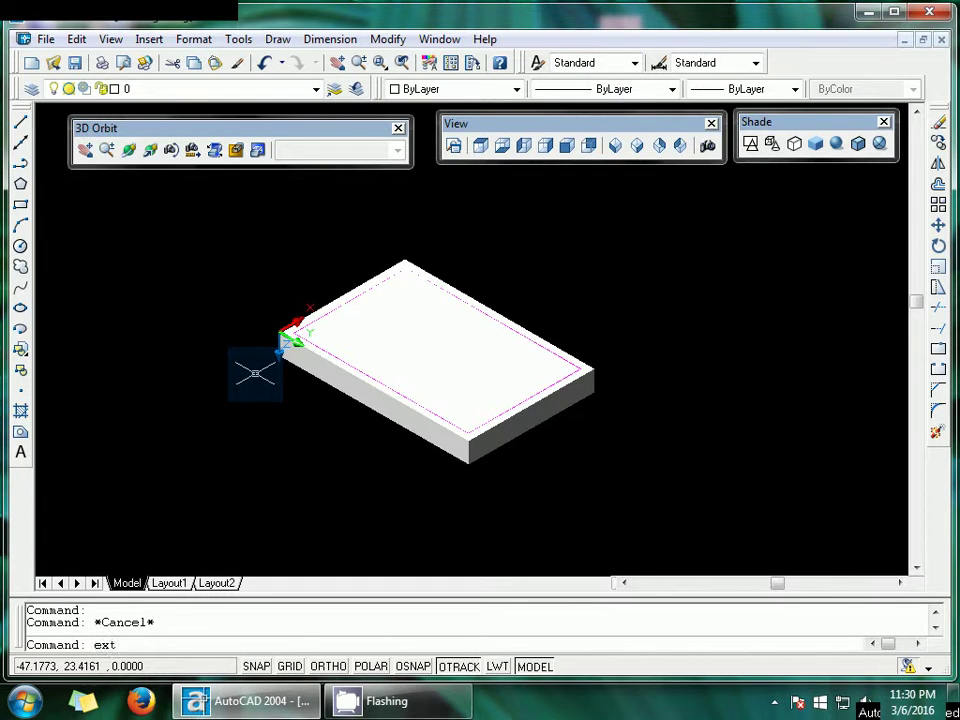
Extrude the magenta rectangle 0.5 units with a taper angle of 0.
key("Return")
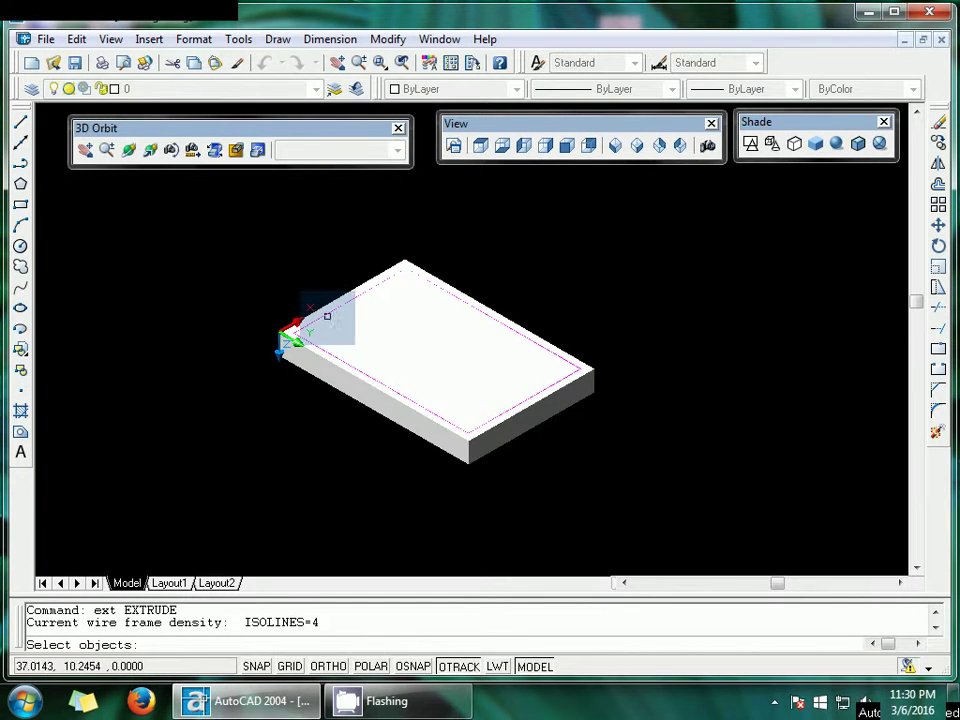
left_click(327, 316)
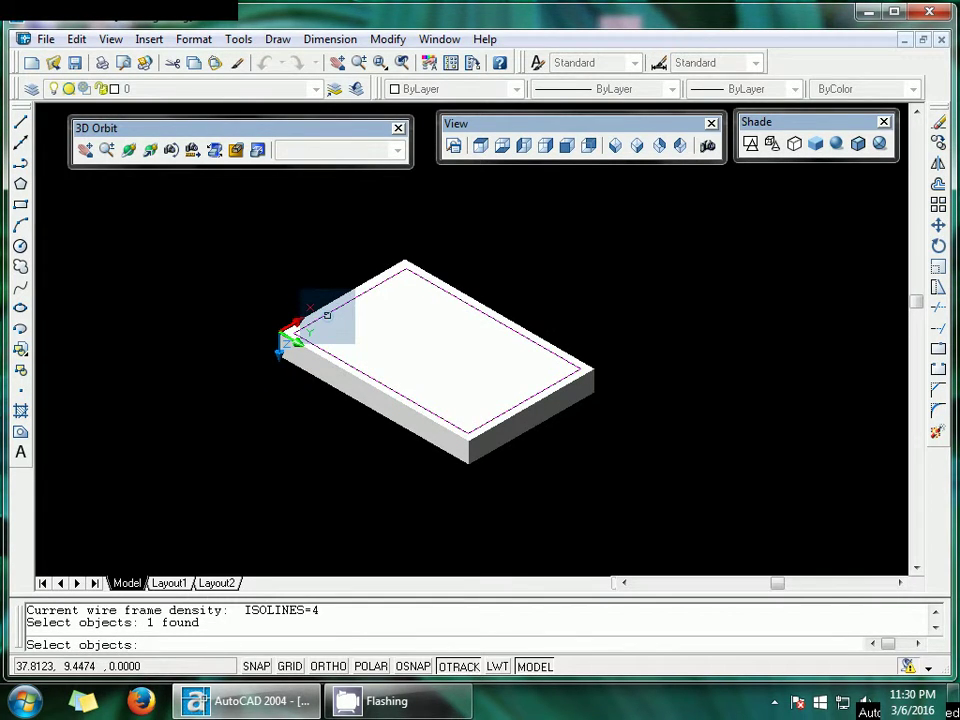
key("Return")
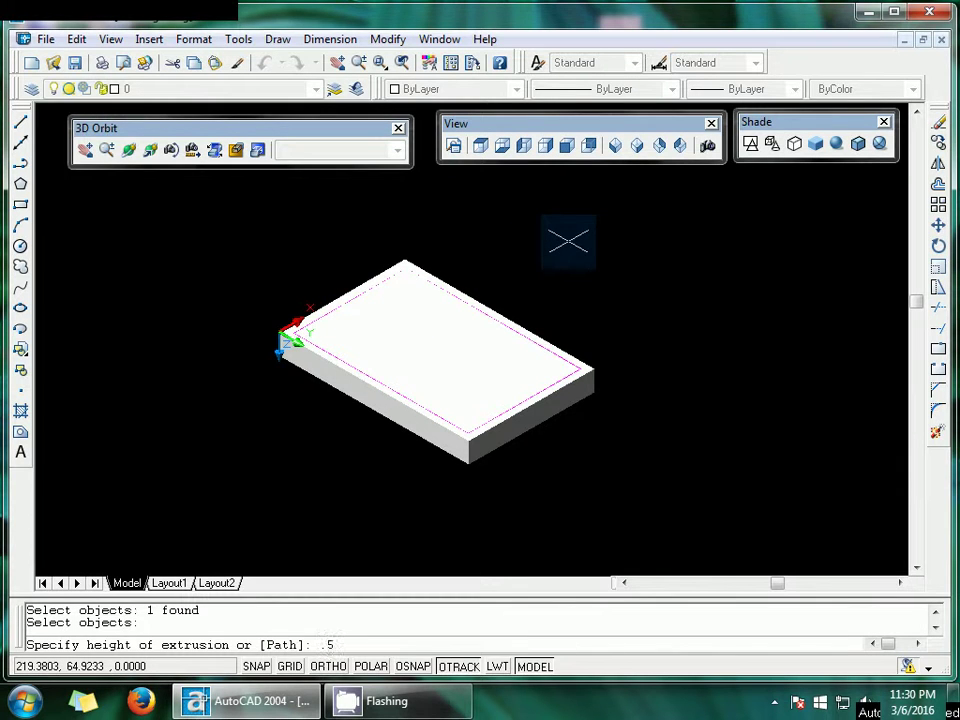
key("Return")
key("Return")
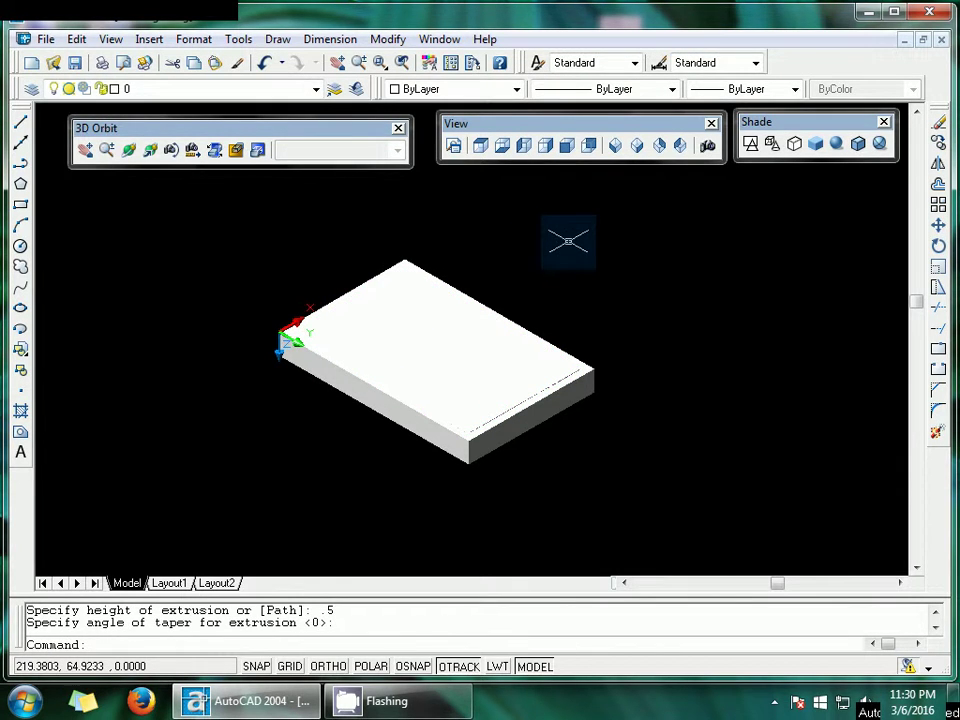
left_click(405, 268)
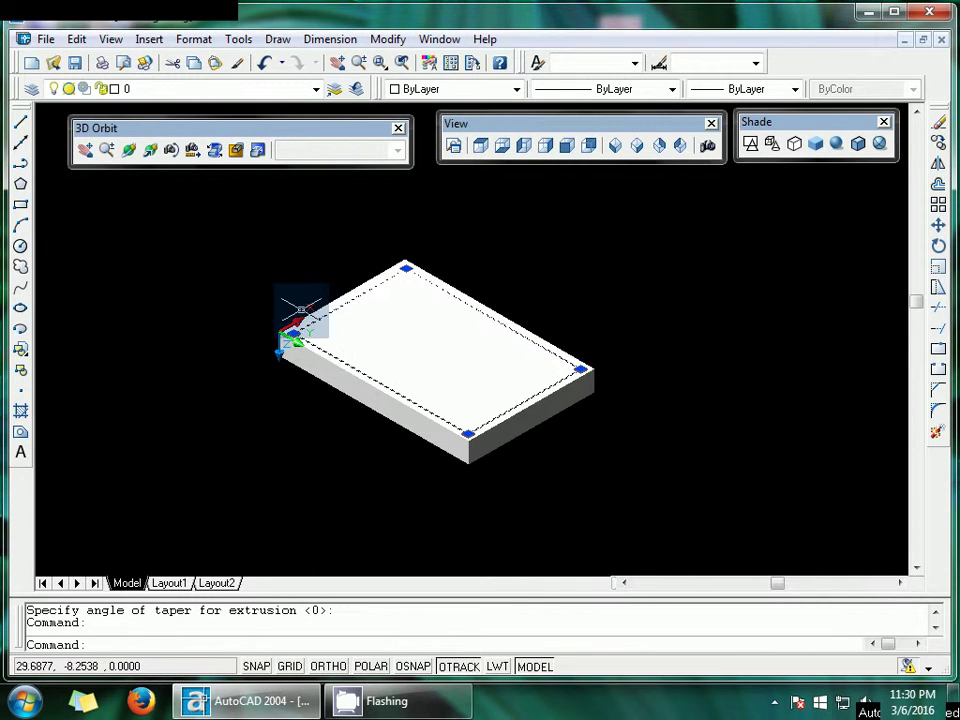
key("Escape")
key("Escape")
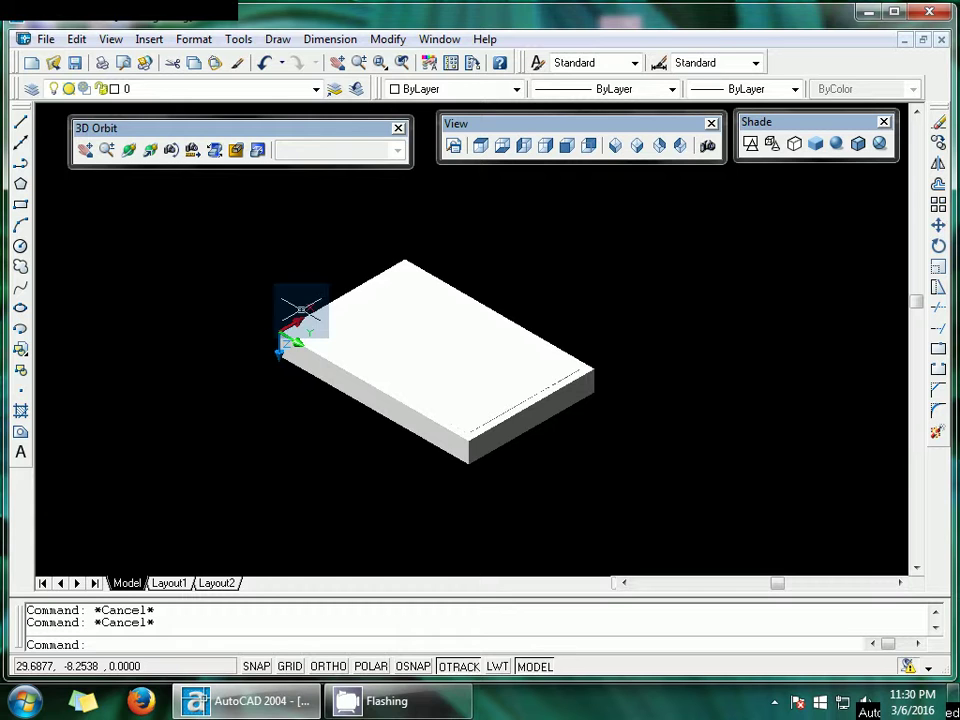
left_click(363, 289)
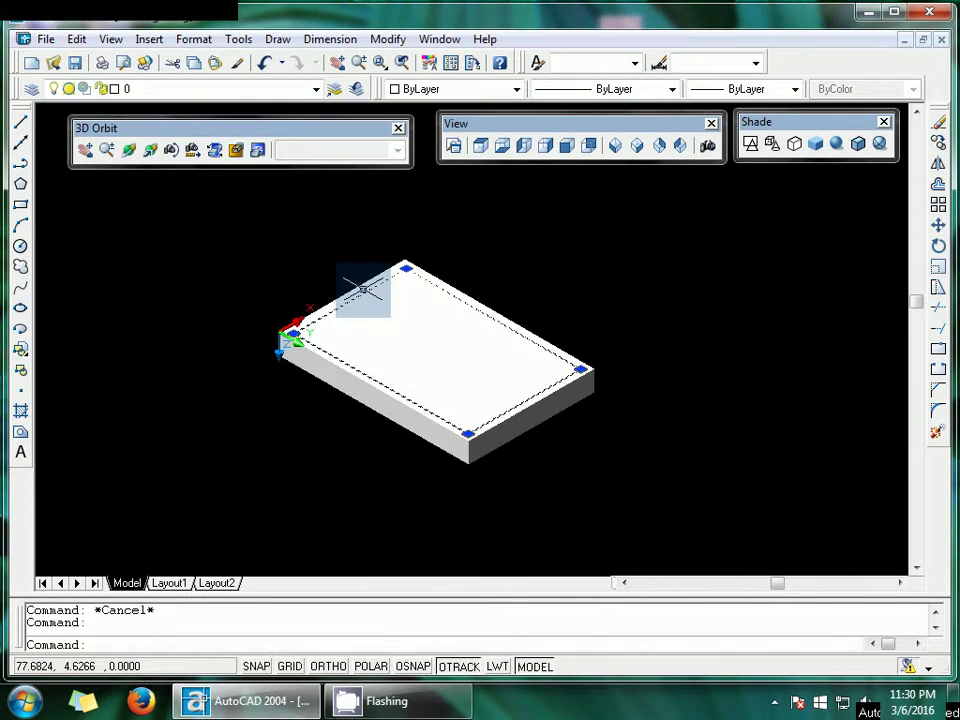
left_click(466, 441)
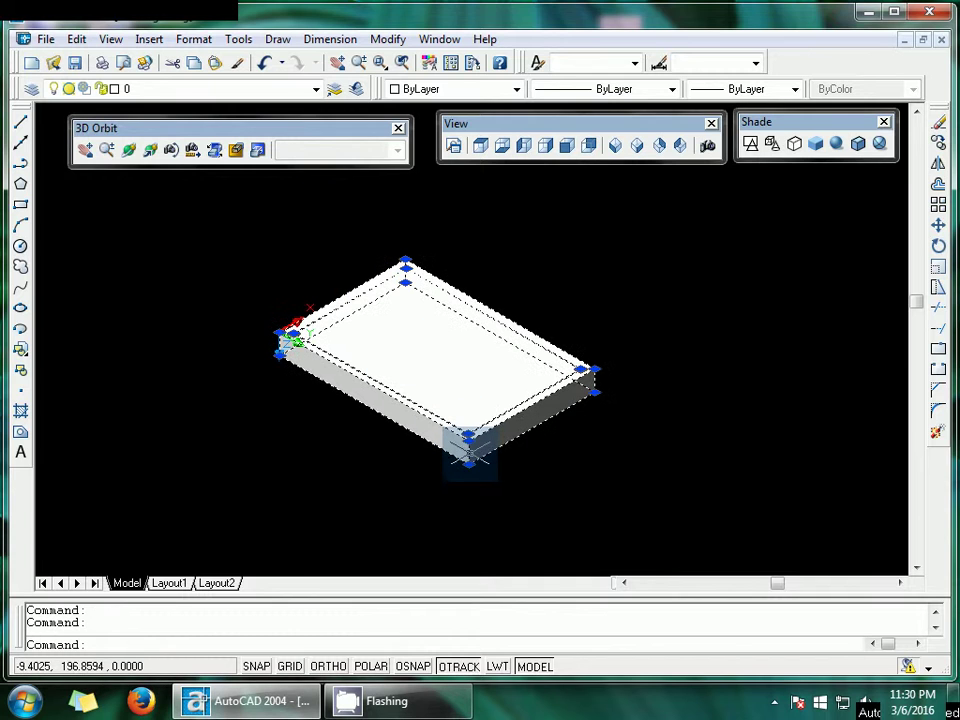
key("Escape")
key("Escape")
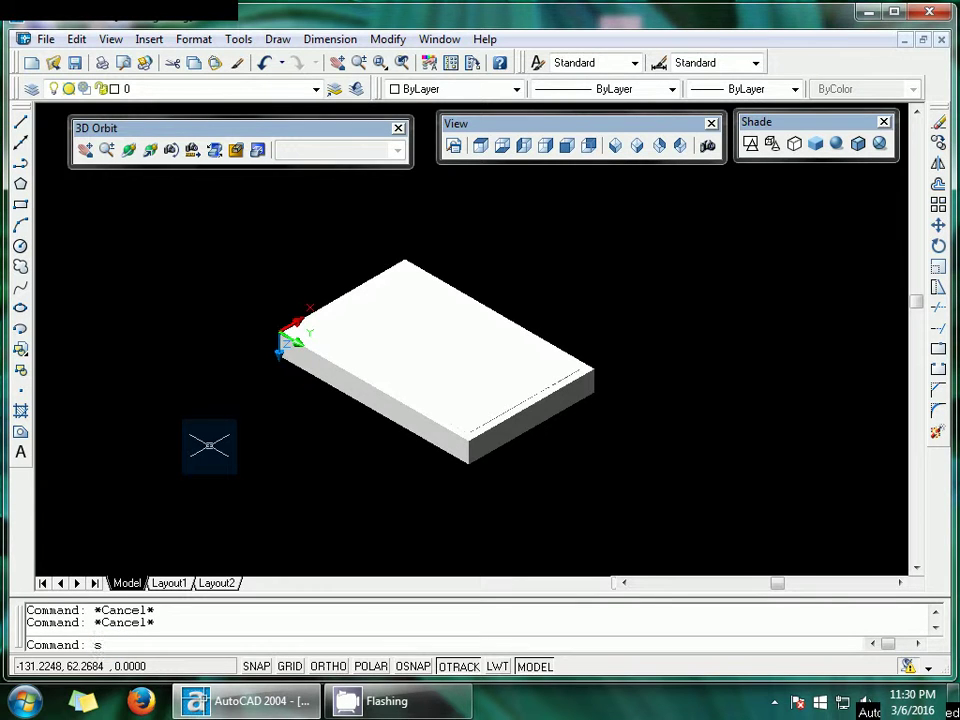
Subtract the thin inset solid from the base box to cut a shallow recess in its top.
key("Return")
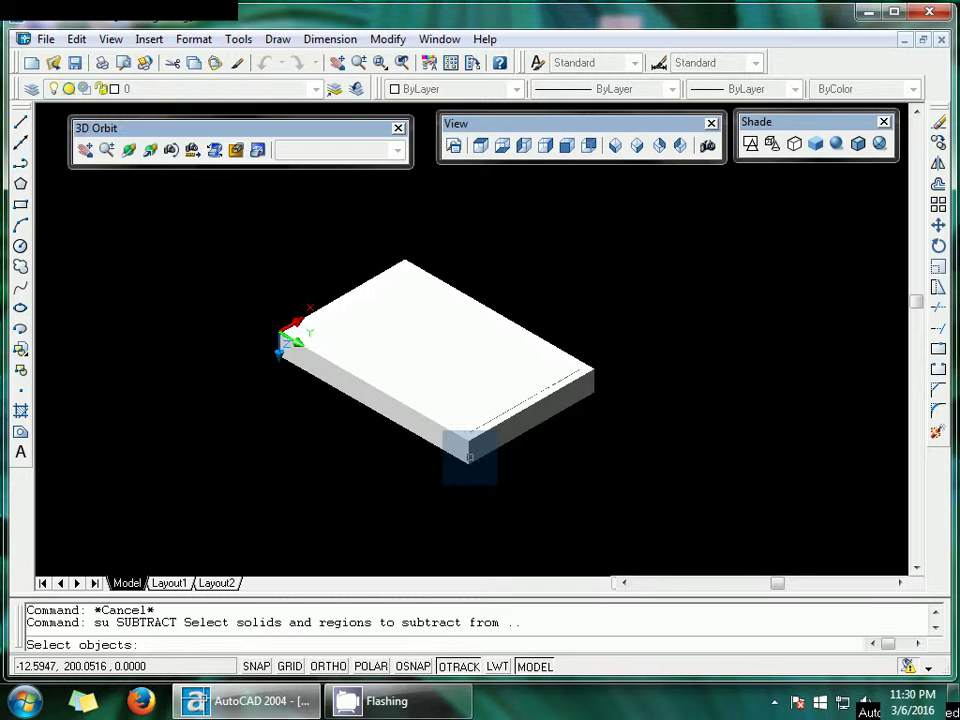
left_click(294, 340)
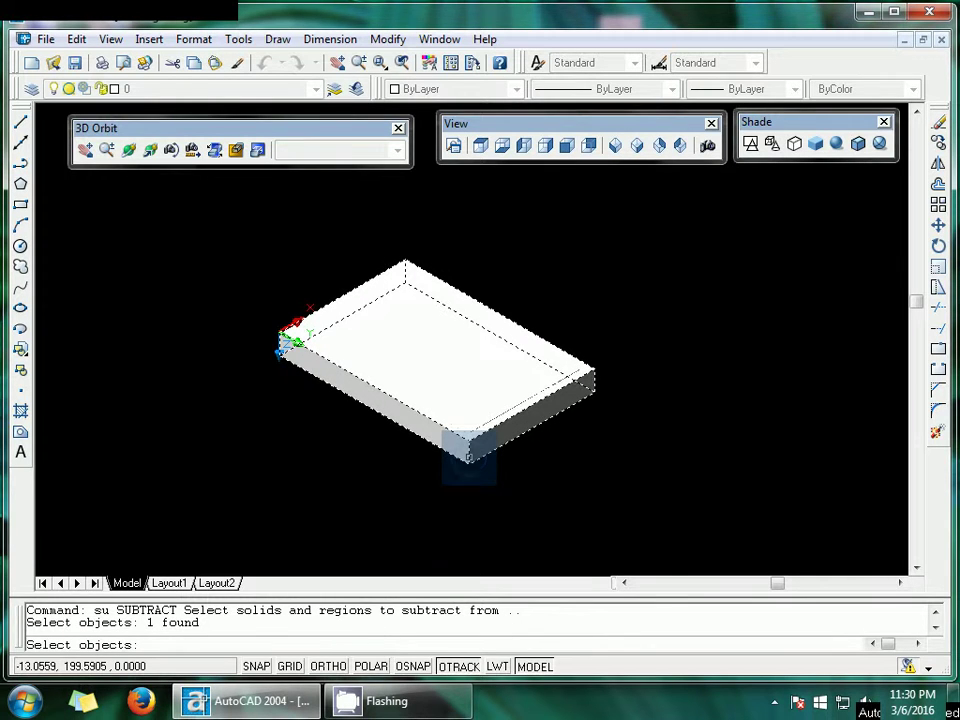
key("Return")
left_click(476, 430)
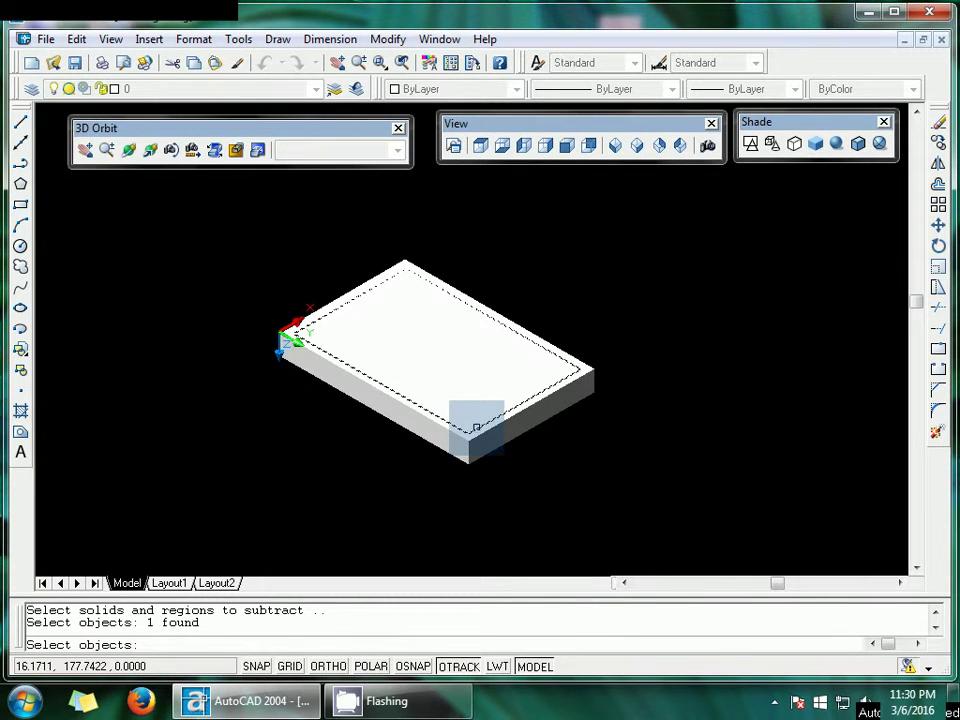
key("Return")
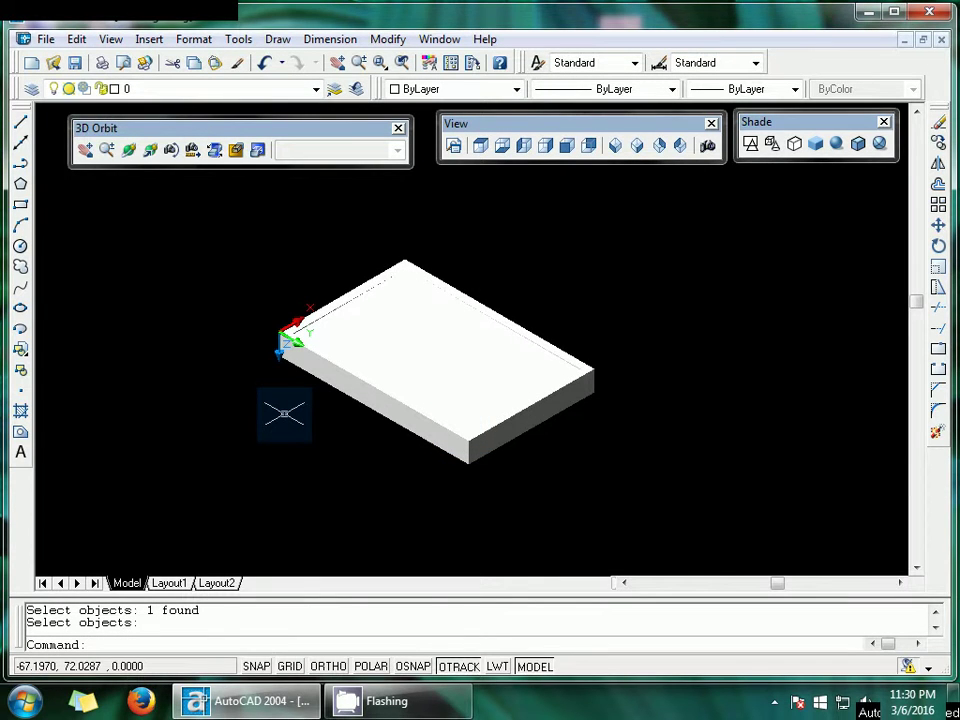
Select the recessed box and set its color to Green.
left_click(309, 345)
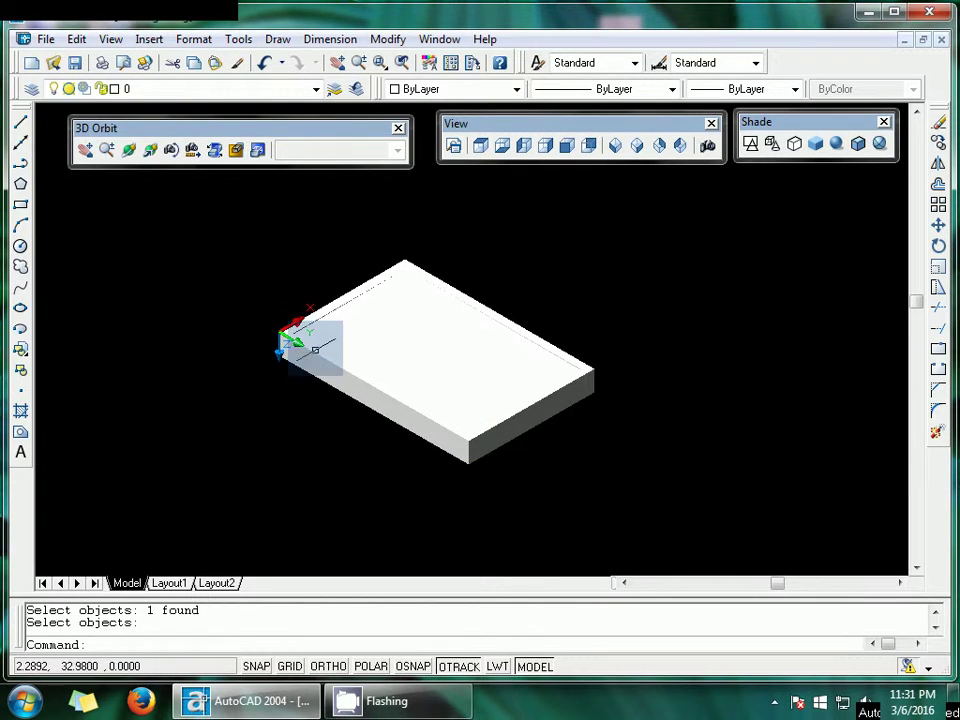
left_click(339, 314)
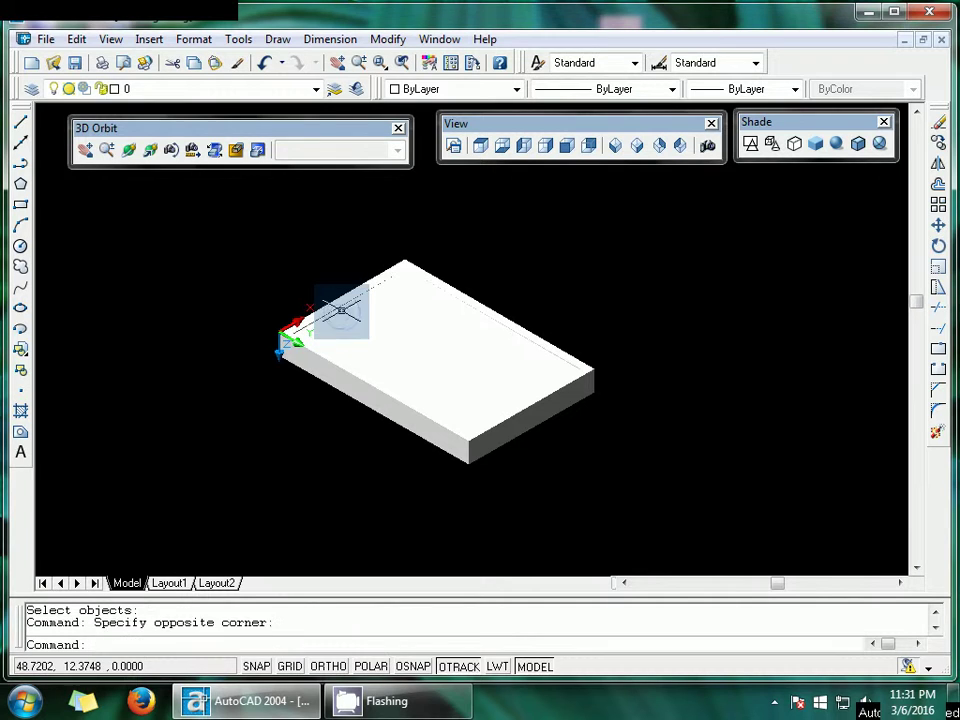
left_click(515, 90)
left_click(420, 167)
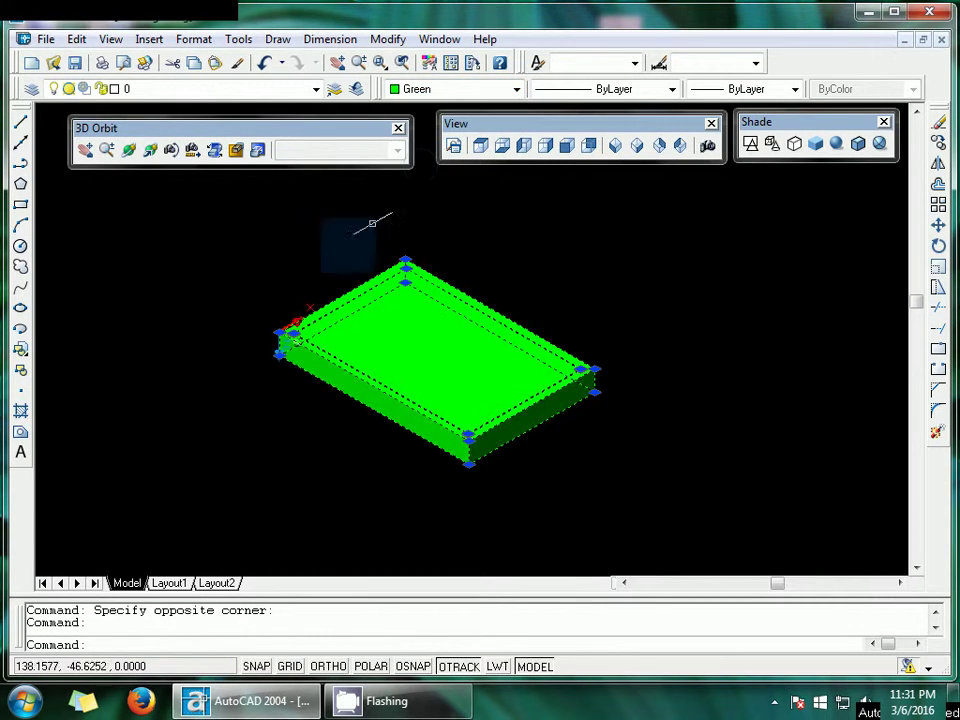
key("Escape")
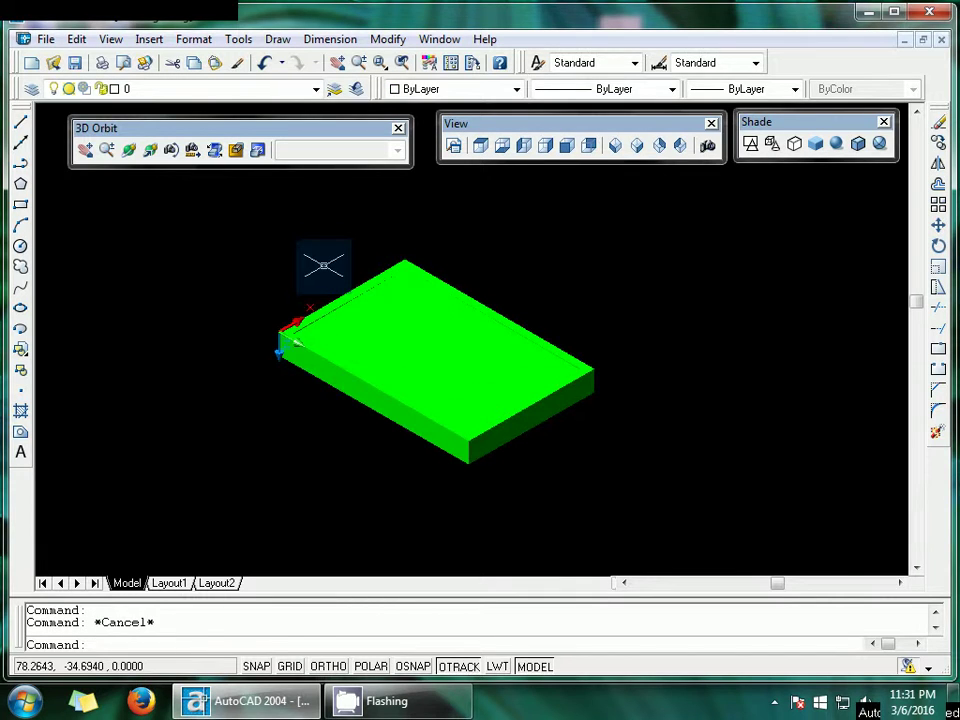
Undo the green color change on the recessed box.
type("u")
key("Return")
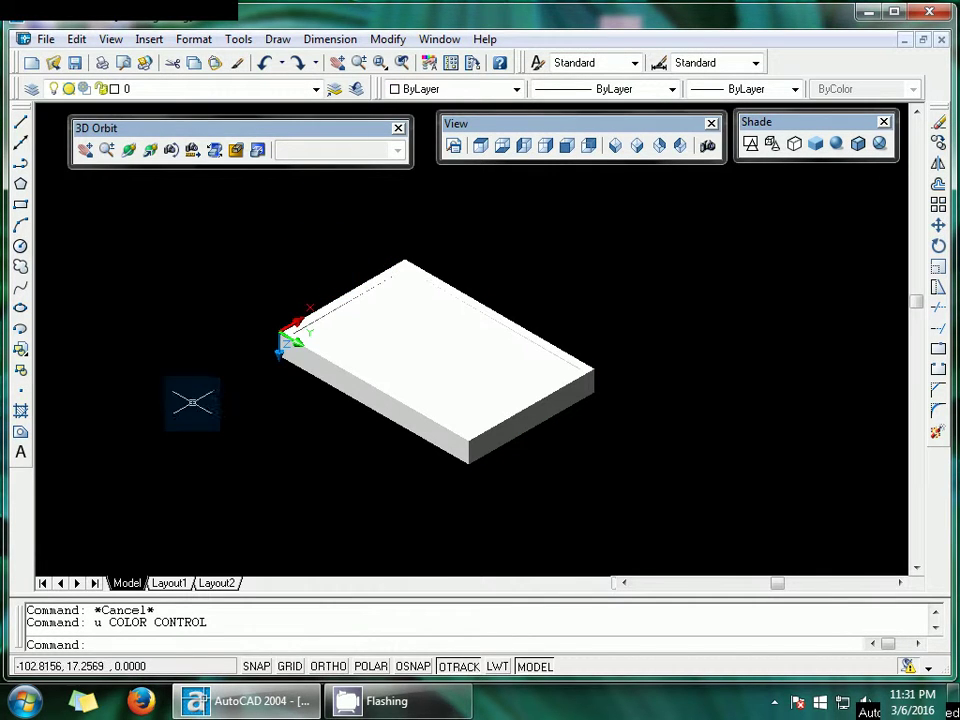
key("Escape")
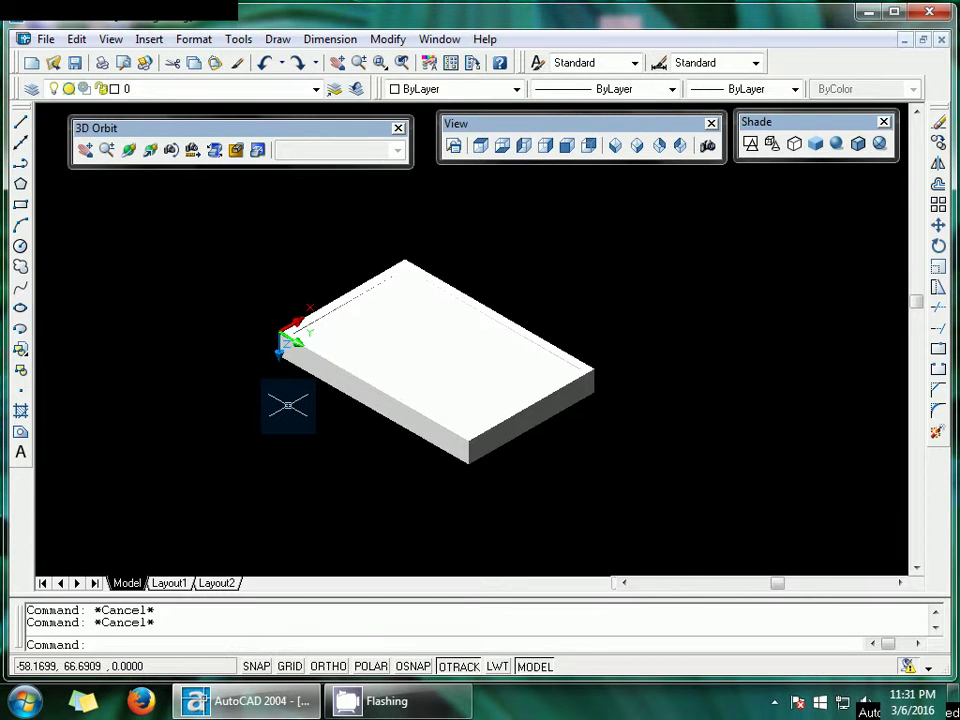
type("ucs")
key("Return")
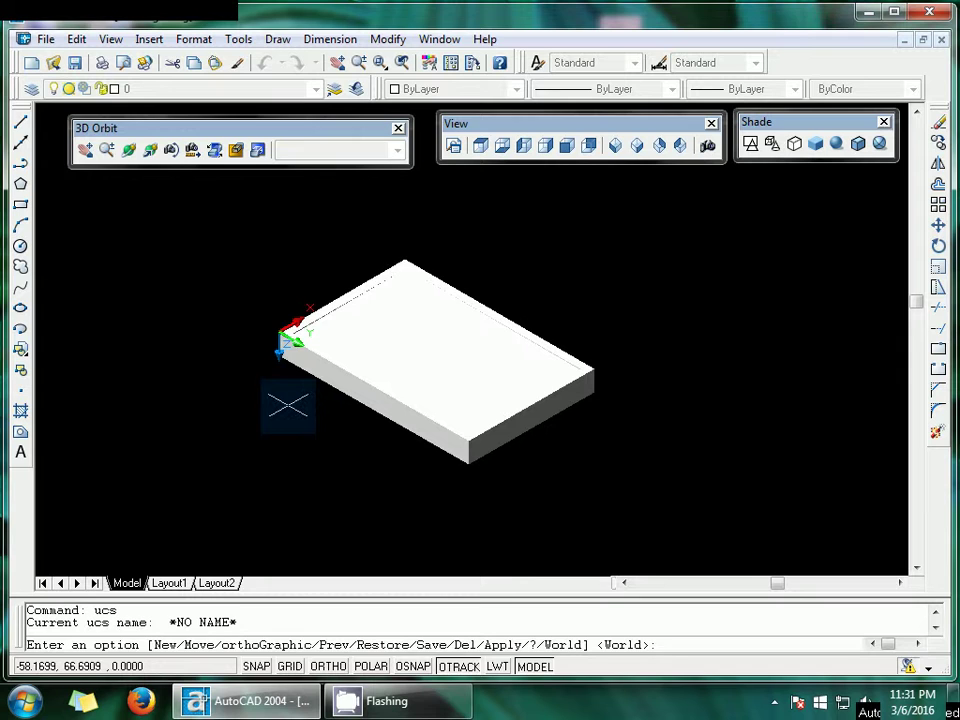
key("Return")
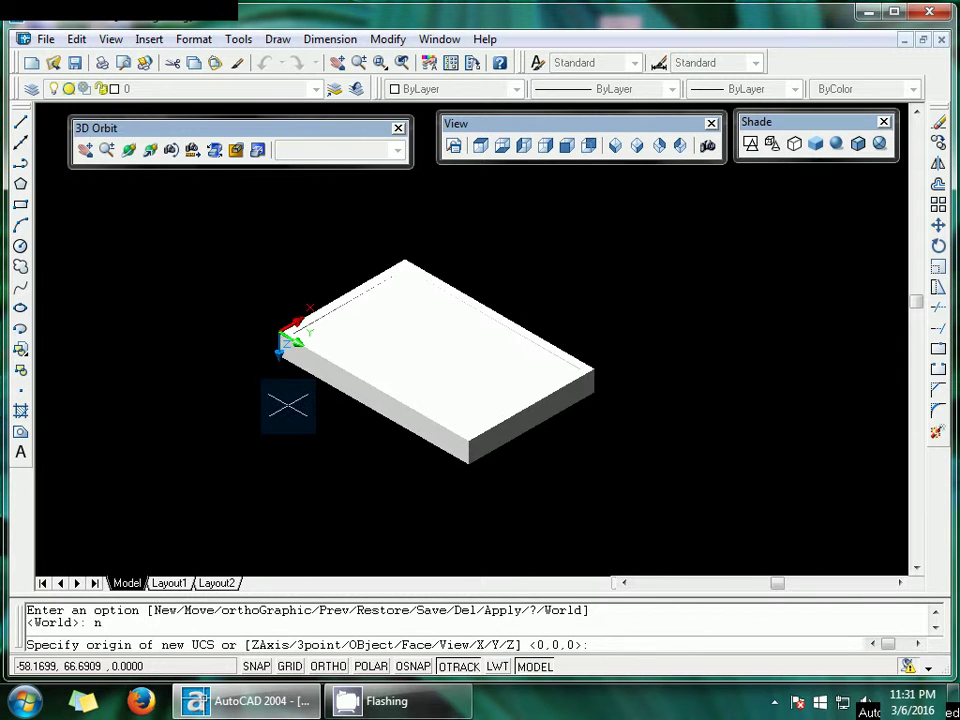
key("Return")
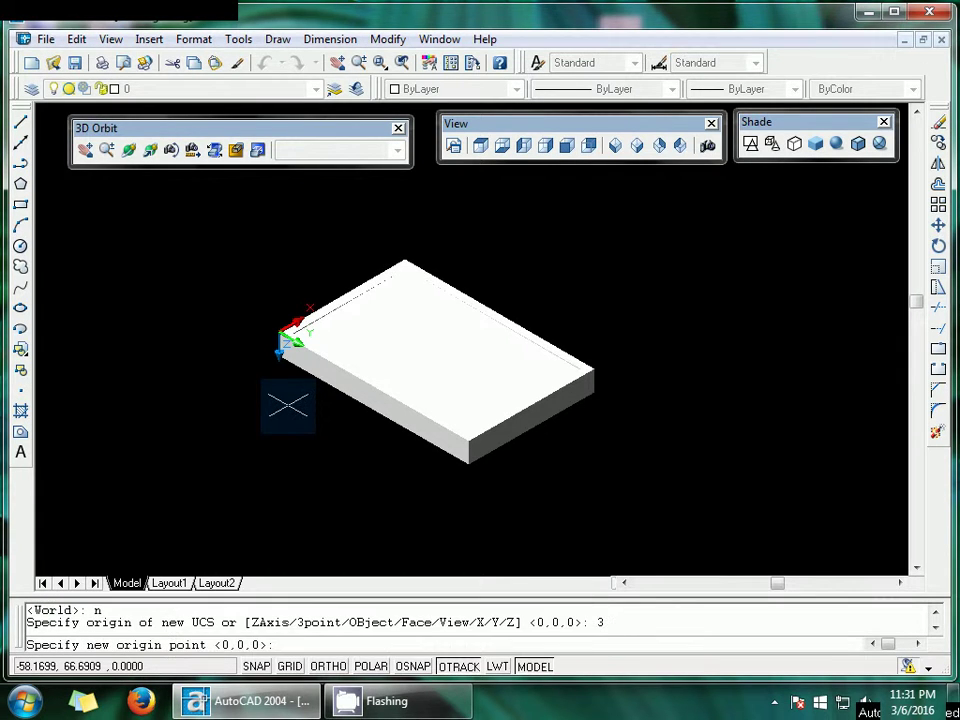
left_click(414, 667)
left_click(413, 667)
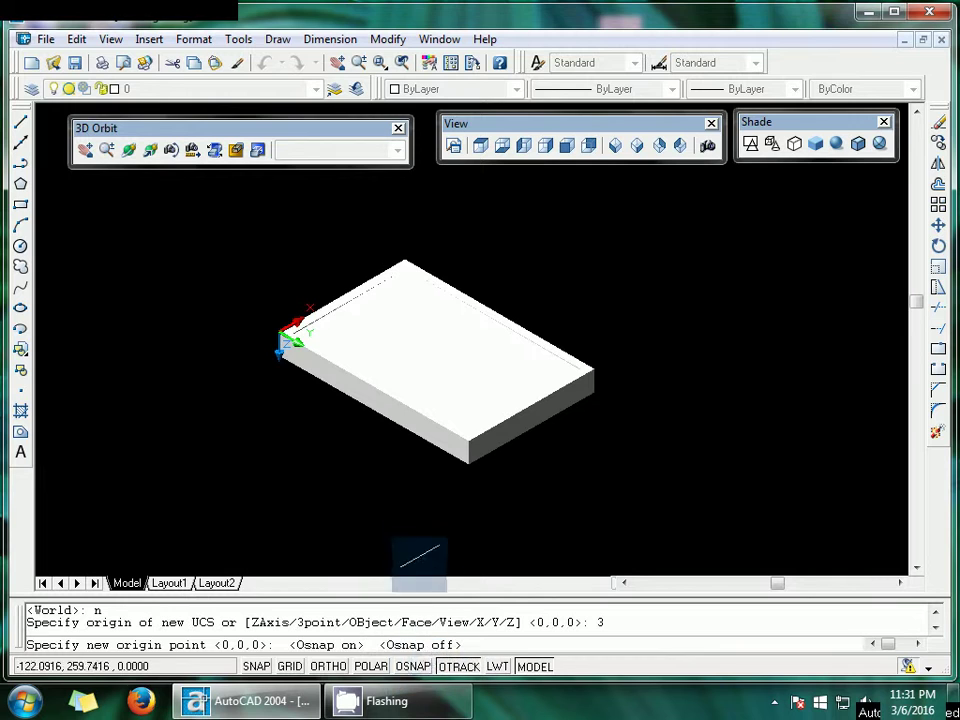
left_click(303, 336)
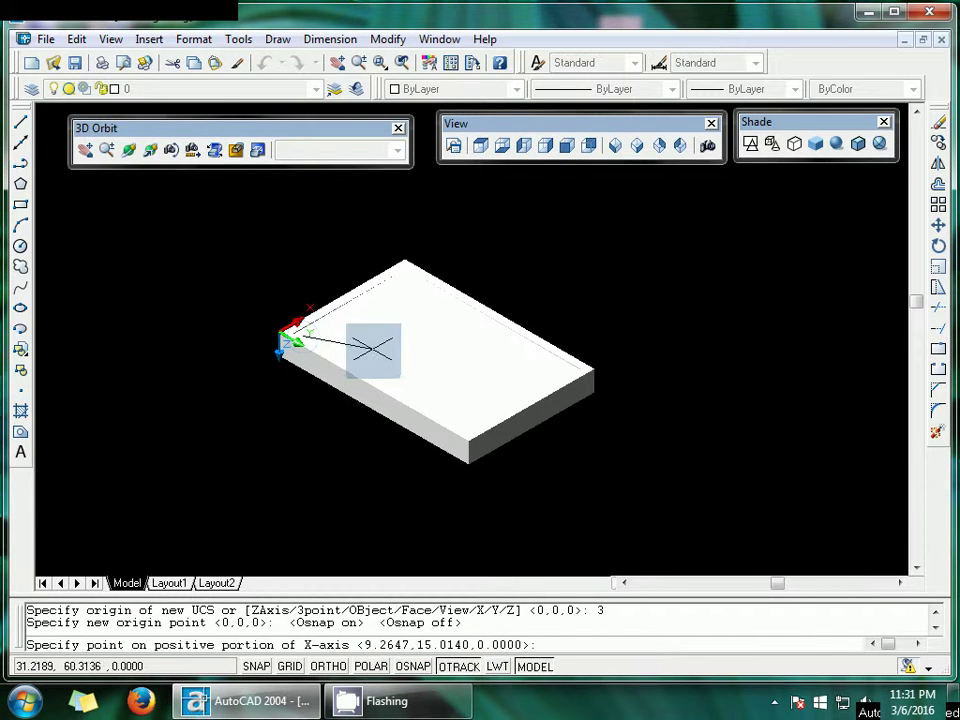
key("Escape")
key("Escape")
Draw a second rectangle freehand on the box's top, slightly inside the border of the recess.
type("rec")
key("Return")
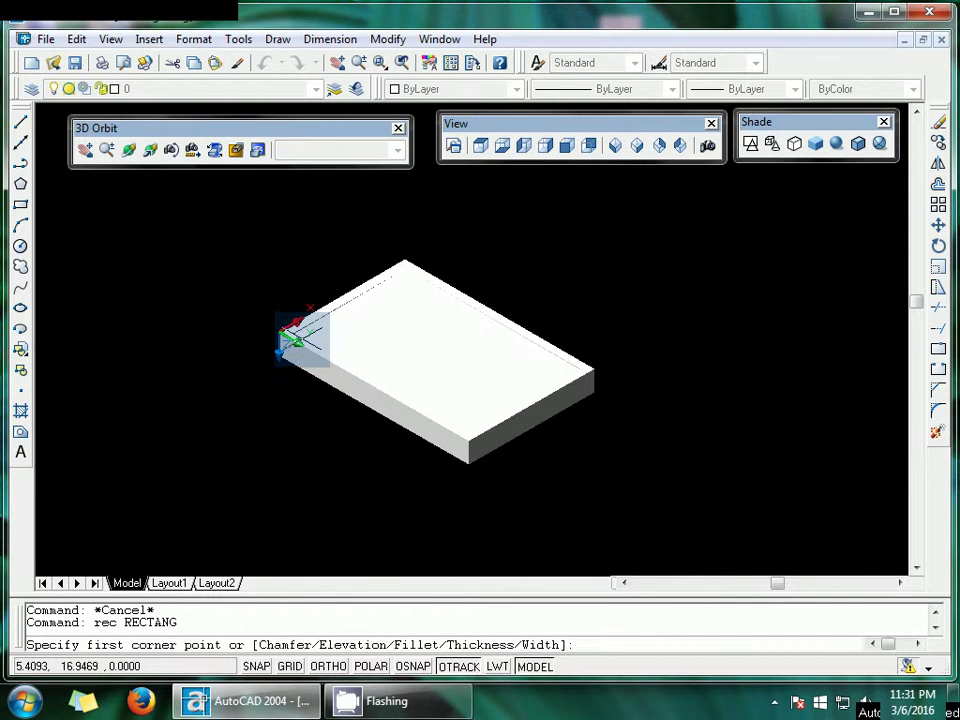
left_click(303, 336)
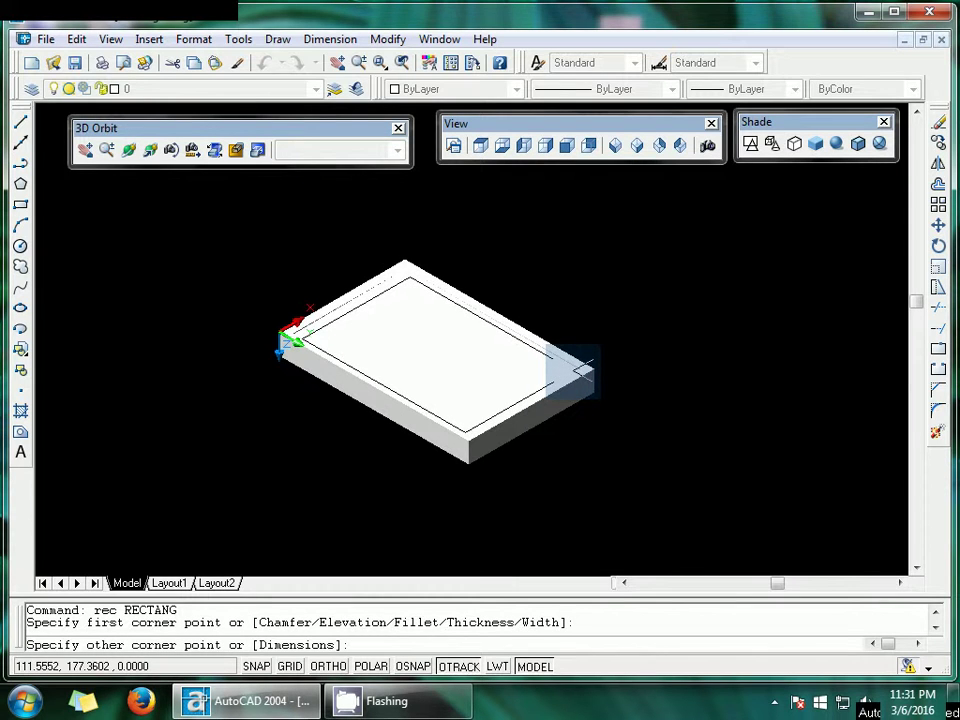
left_click(583, 372)
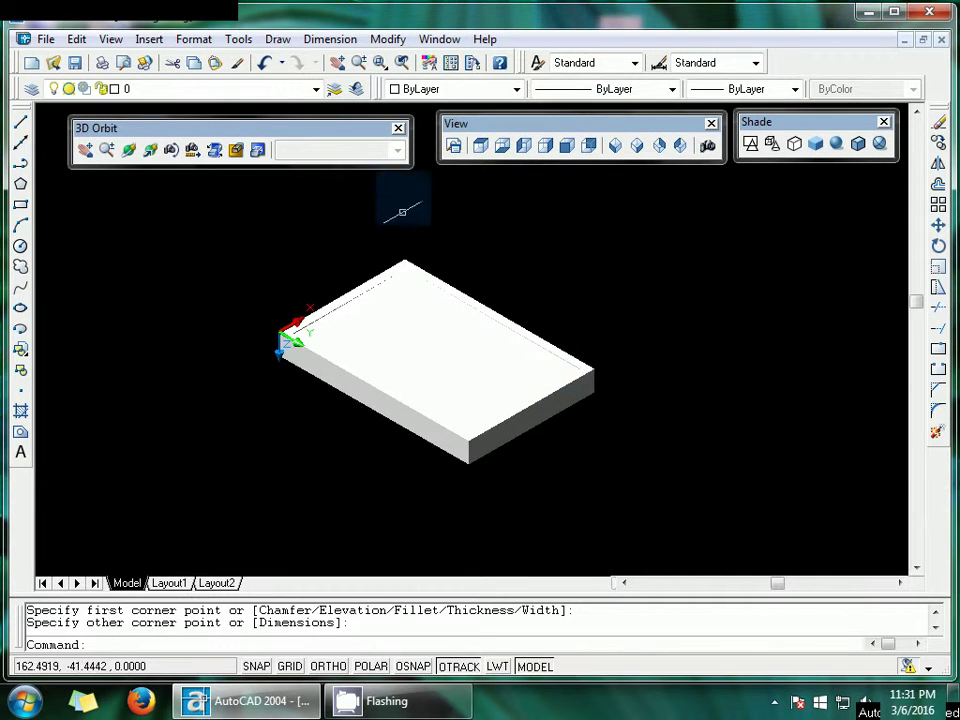
Examine the inner rectangle's outline and its spacing from the recess border on the box's top.
left_click(396, 279)
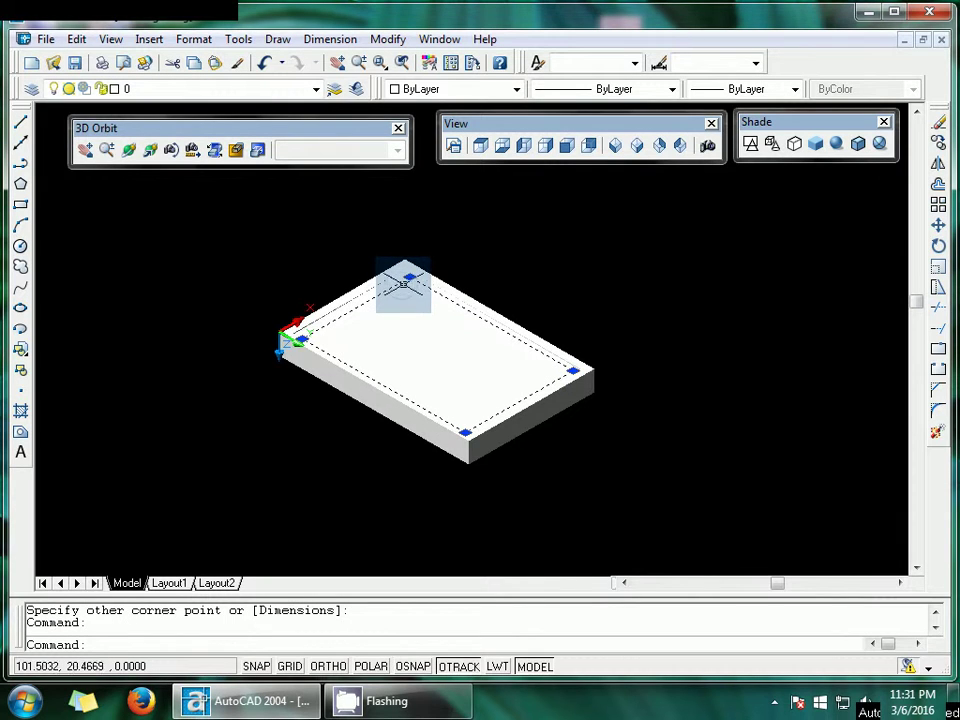
key("Escape")
key("Escape")
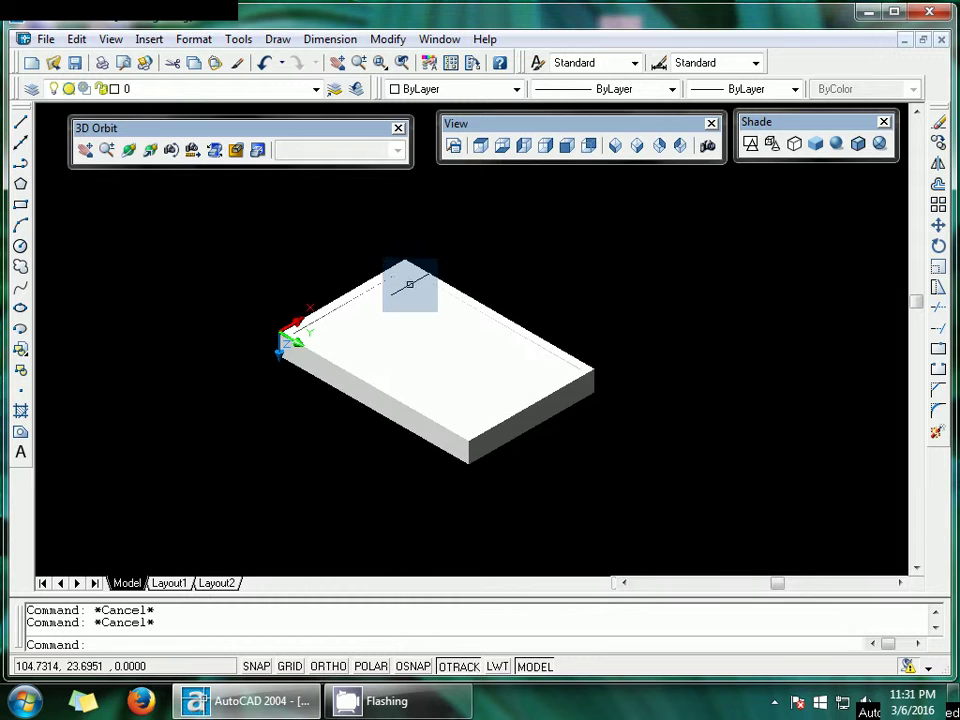
left_click(405, 279)
key("Escape")
type("z")
key("Return")
left_click(296, 330)
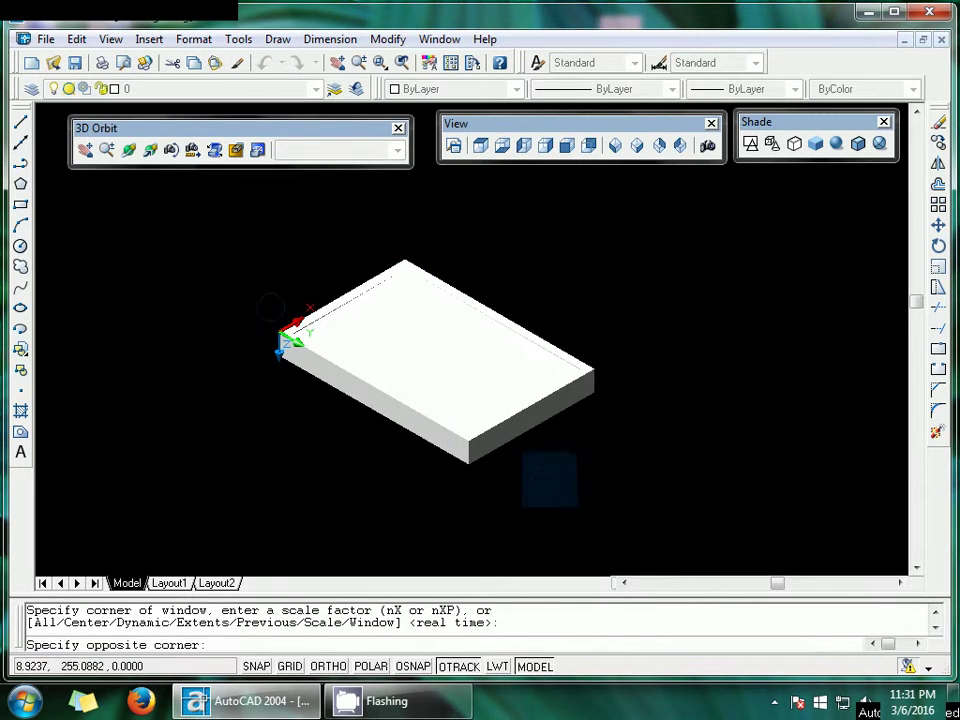
left_click(575, 492)
scroll(546, 445, "up", 4)
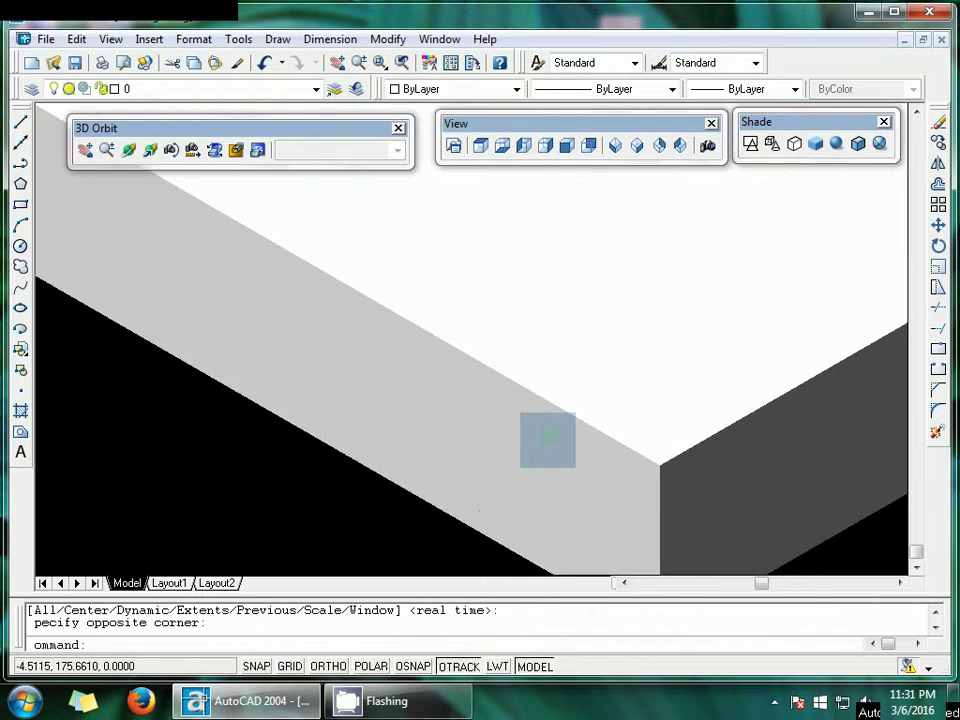
scroll(547, 438, "down", 8)
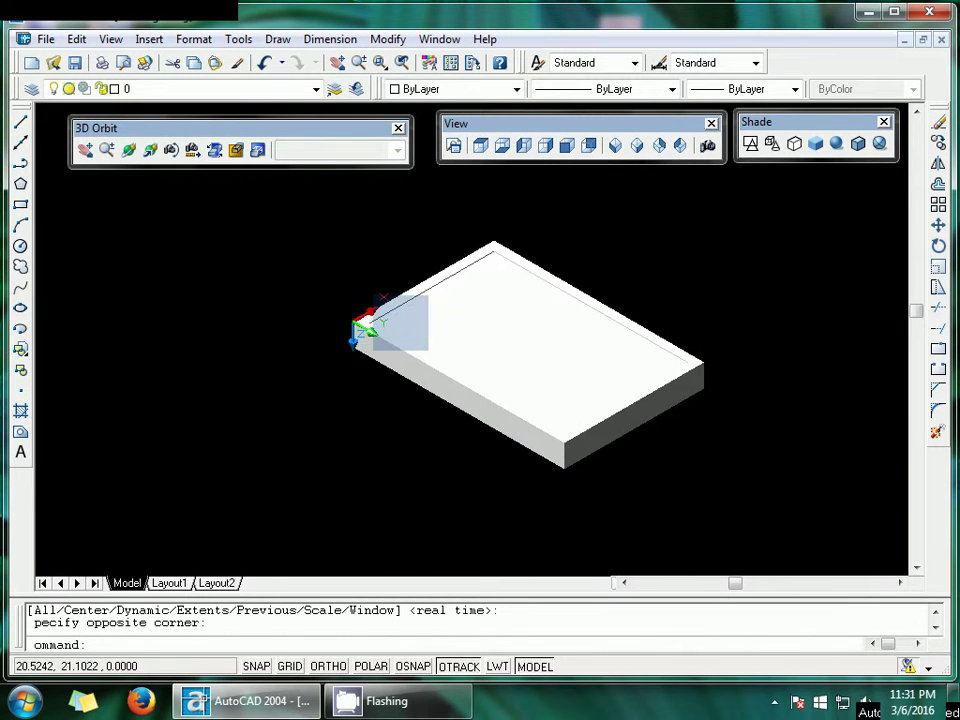
left_click(366, 331)
key("Escape")
left_click(536, 290)
key("Escape")
Set the color of the inner rectangle on the box's top to Yellow and clear the selection.
left_click(560, 302)
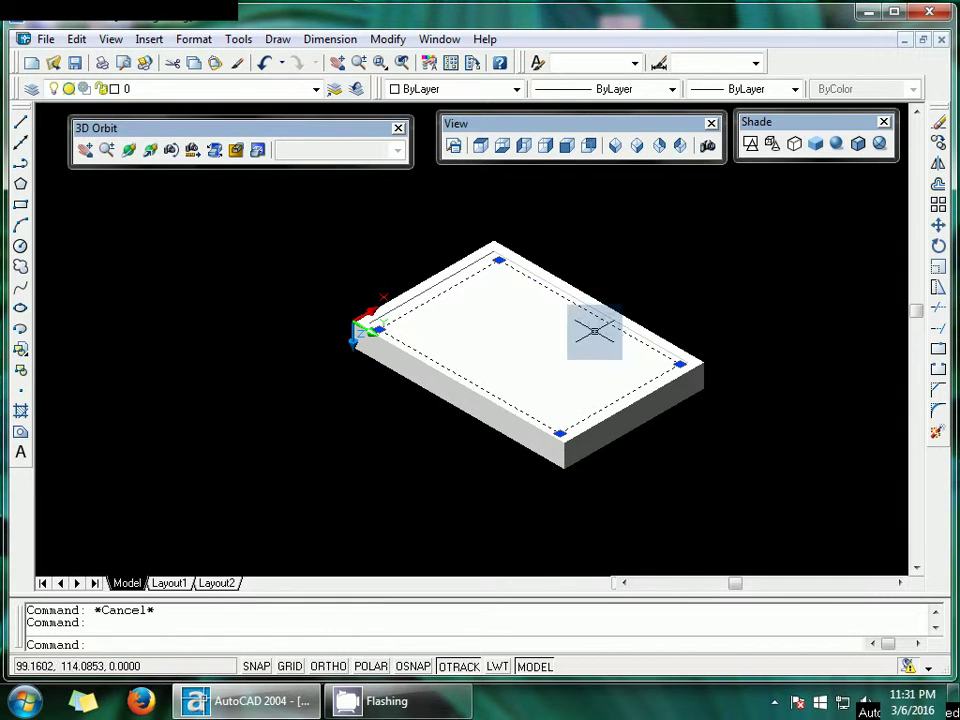
left_click(517, 93)
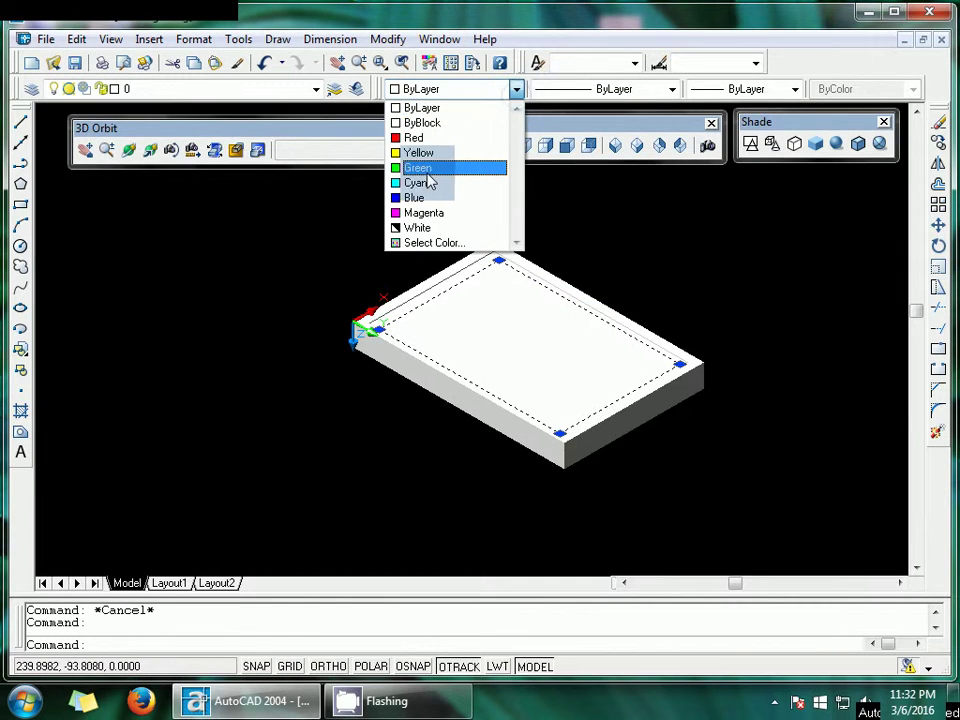
left_click(420, 150)
left_click(327, 300)
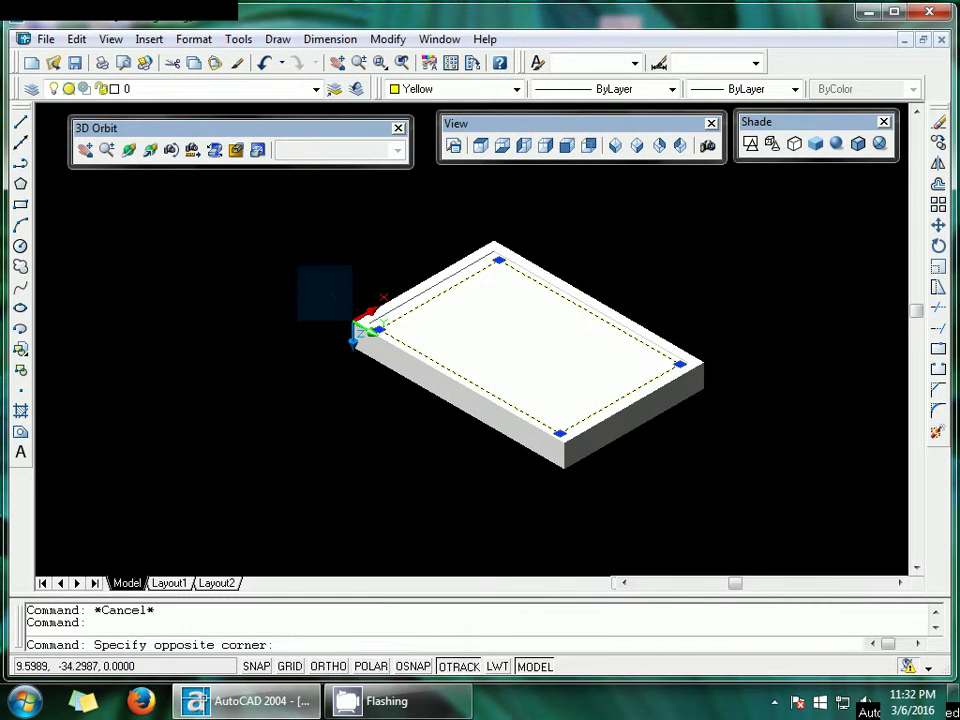
key("Escape")
left_click(343, 354)
left_click(343, 381)
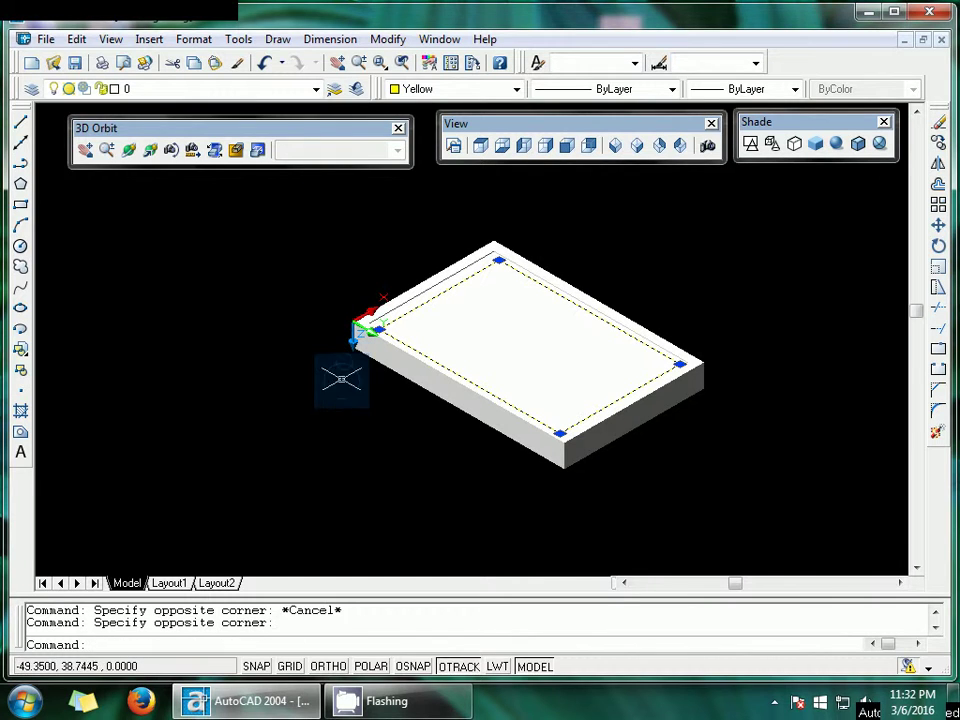
left_click(349, 427)
key("Escape")
key("Escape")
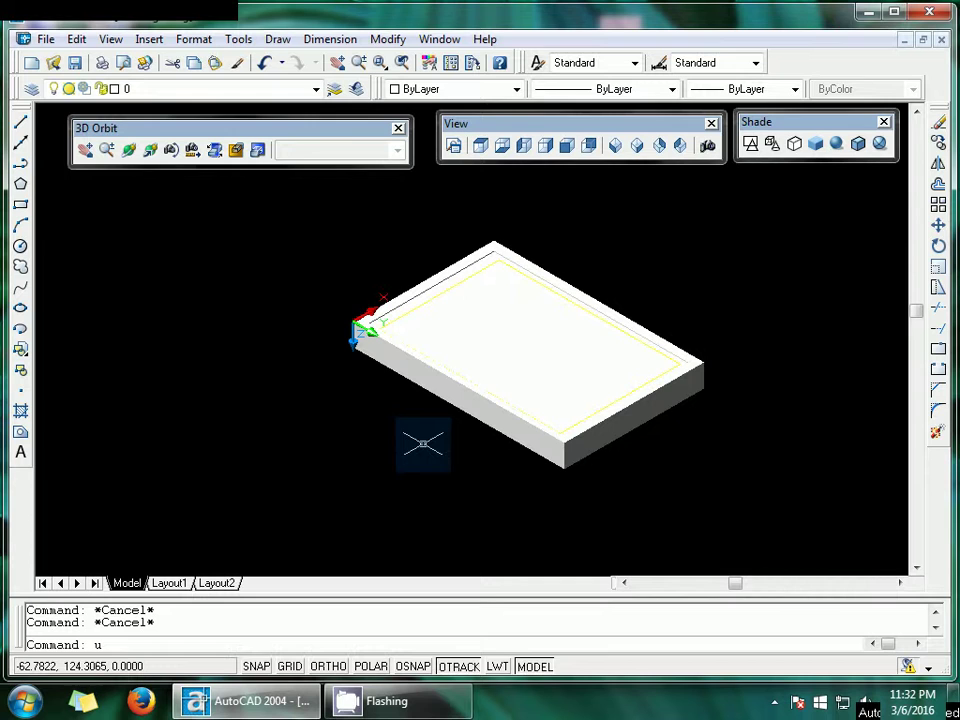
With object snap on, define a new 3-point UCS at the yellow rectangle's left corner, X along its short edge and Y towards the far right corner.
type("s")
key("Return")
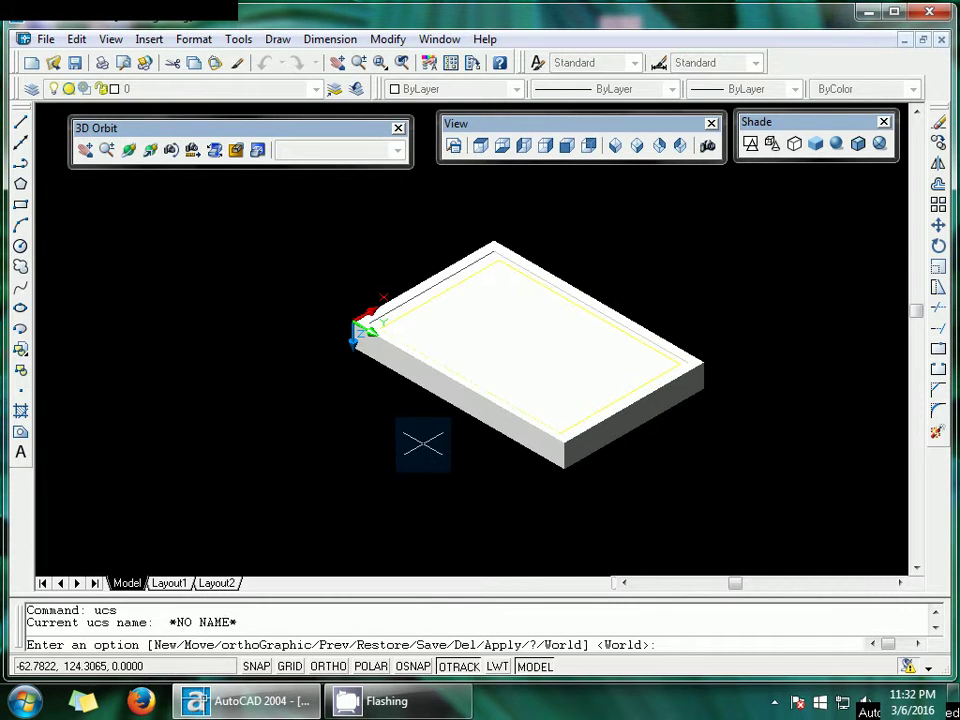
left_click(413, 666)
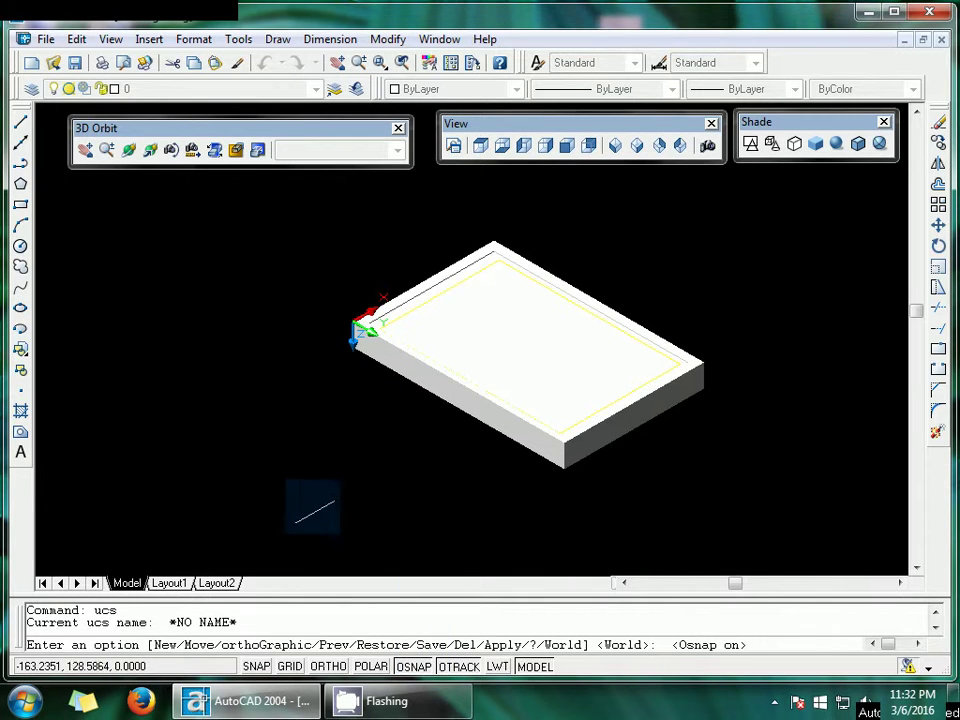
type("n")
key("Return")
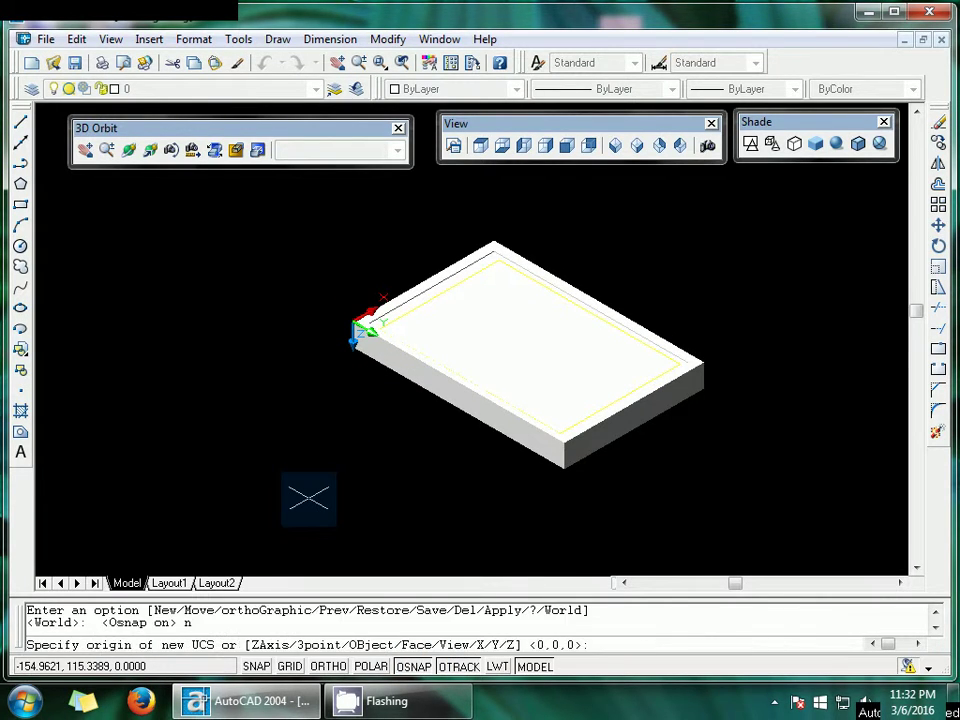
type("3")
key("Return")
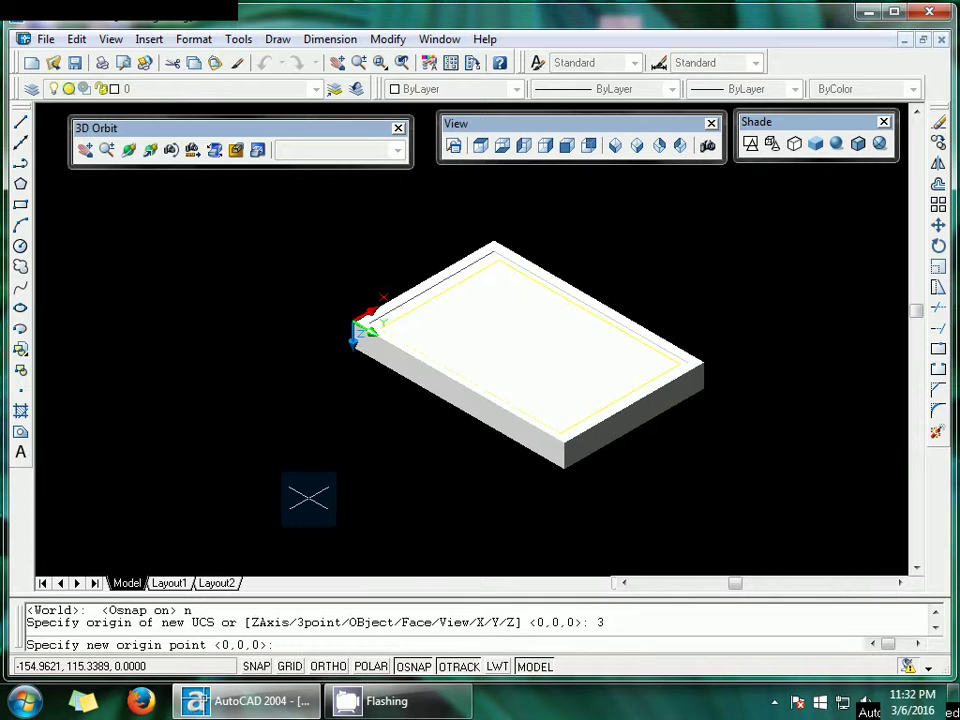
left_click(379, 329)
left_click(499, 260)
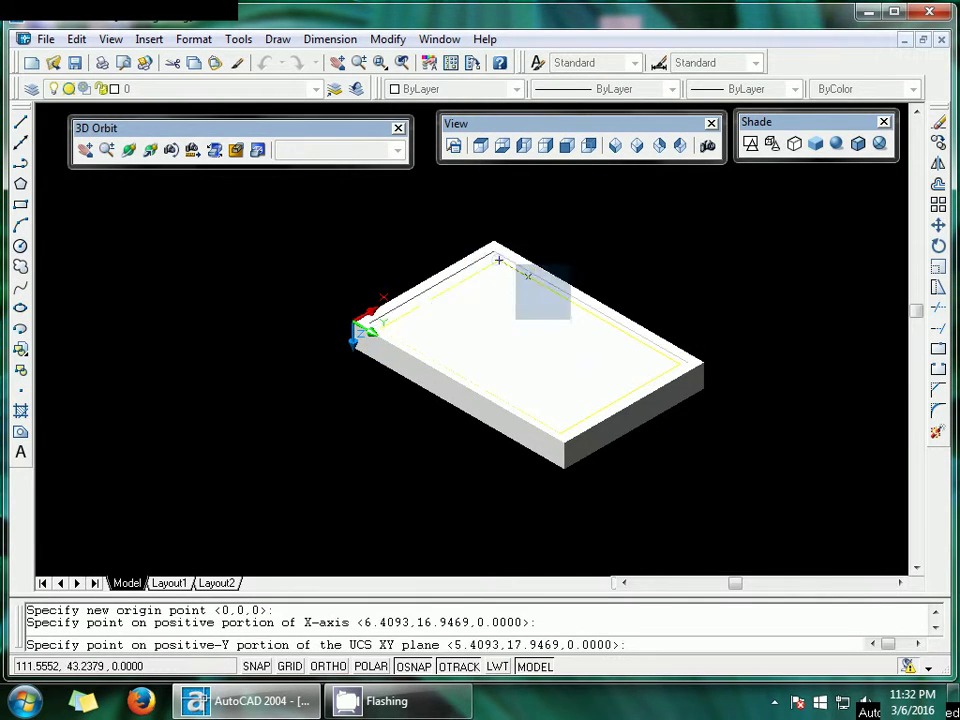
left_click(688, 362)
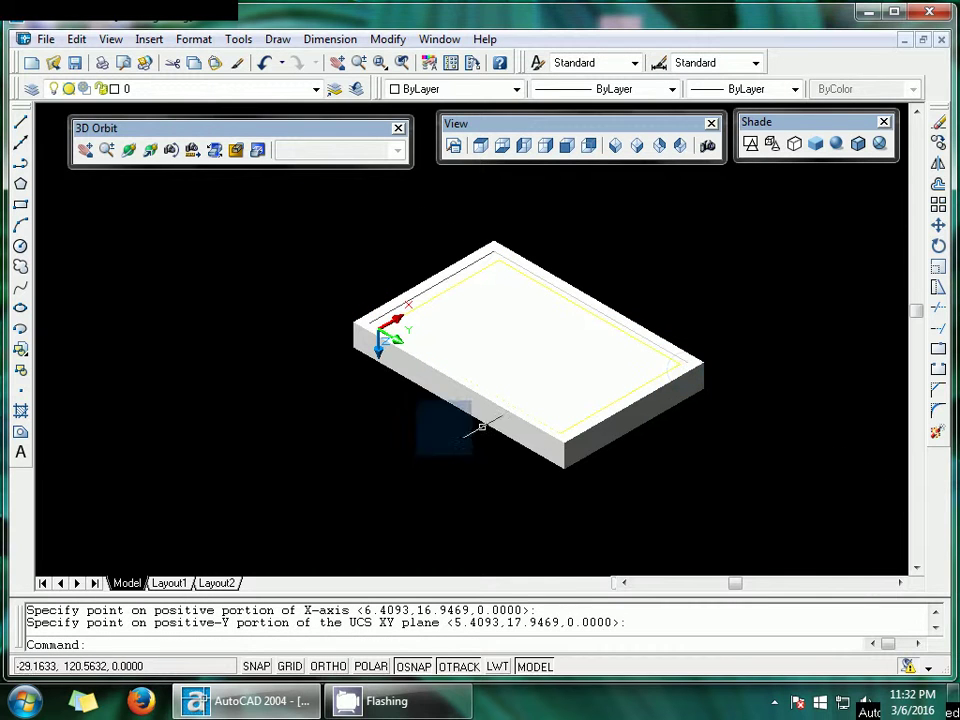
key("Escape")
key("Escape")
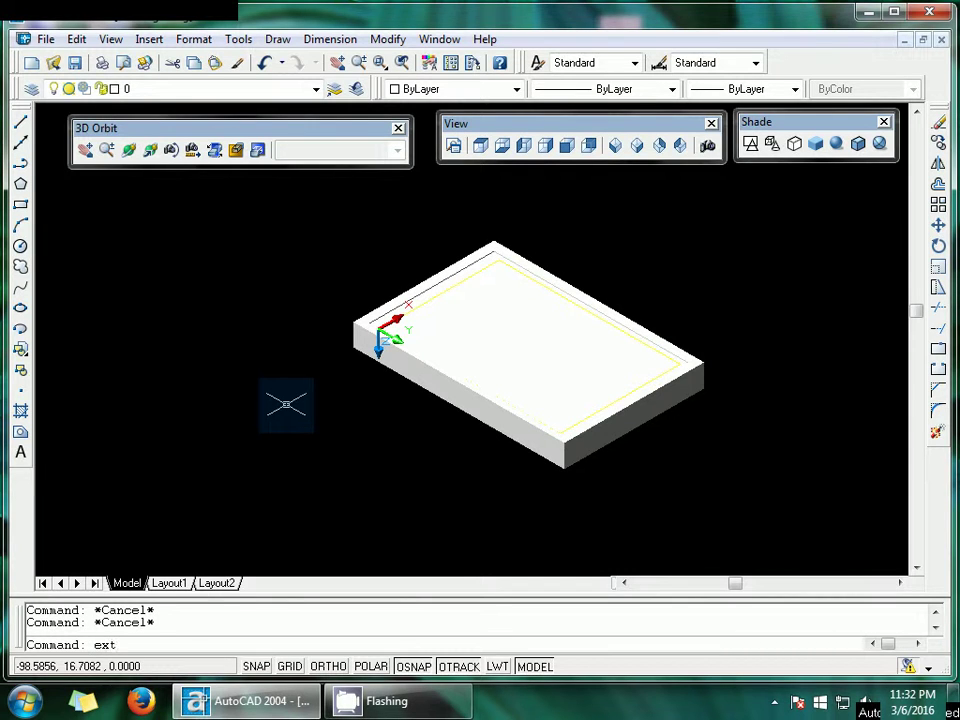
Extrude the yellow rectangle by a height of 10 with a taper angle of 0.
type("ext")
key("Return")
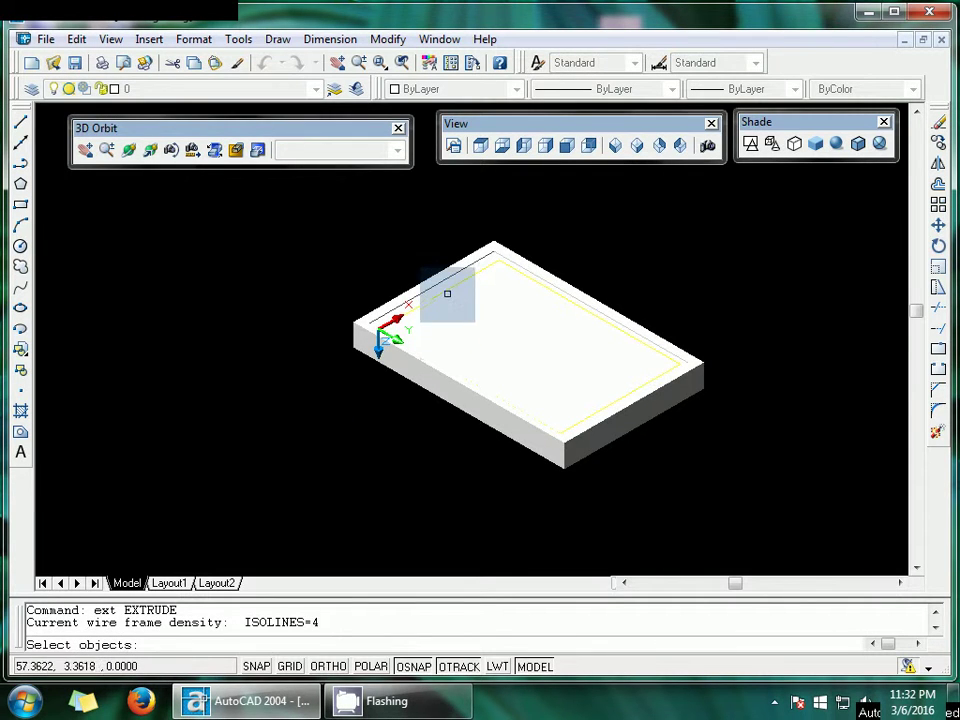
left_click(446, 291)
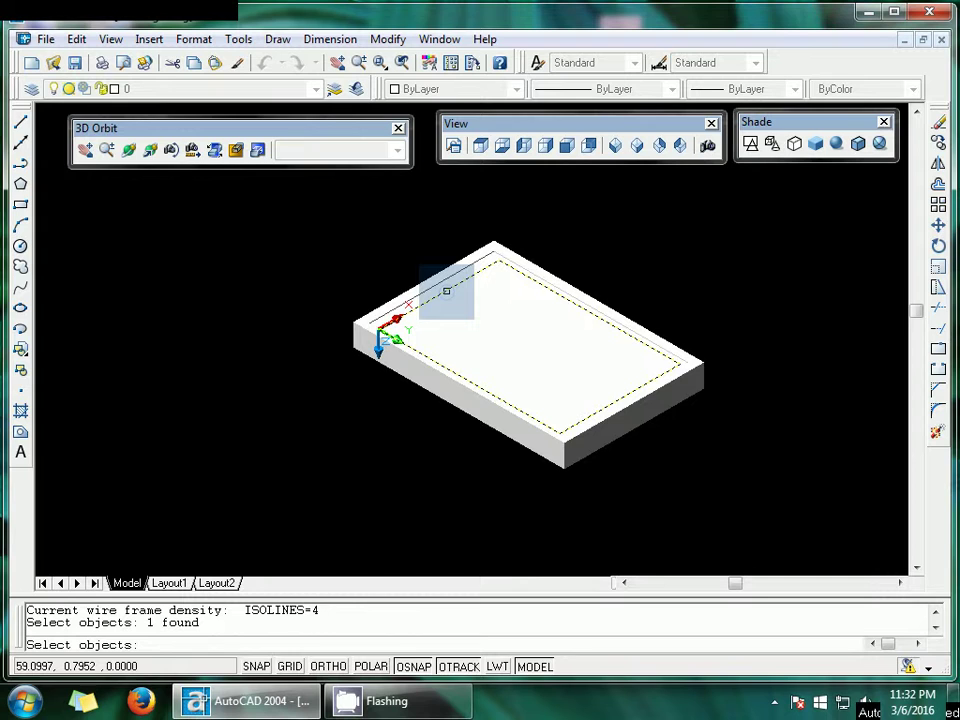
key("Return")
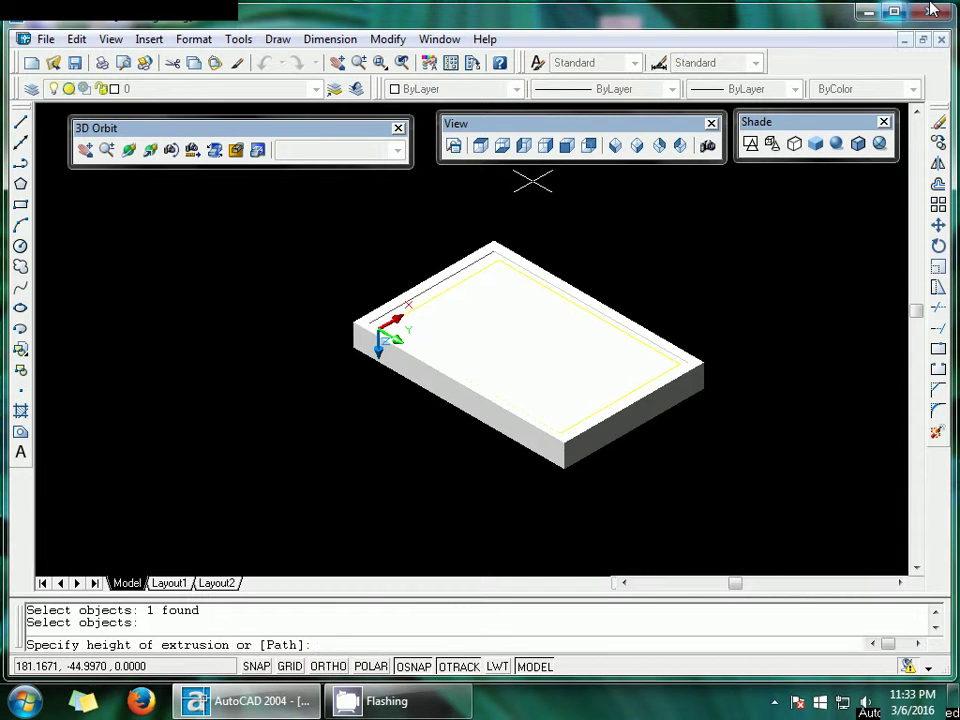
key("Return")
key("Return")
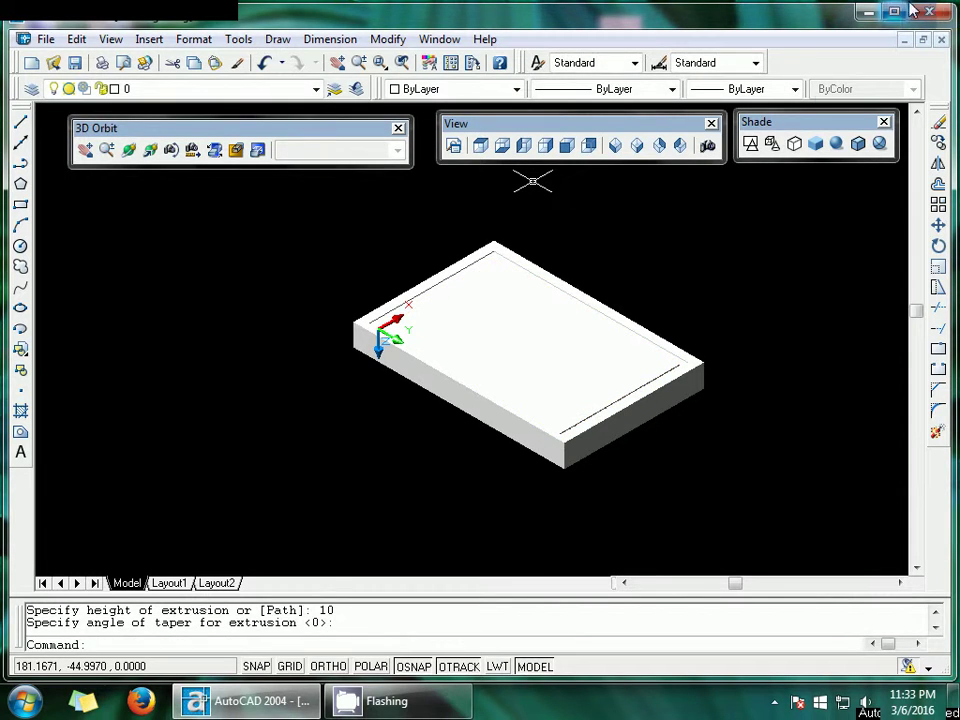
key("Escape")
key("Escape")
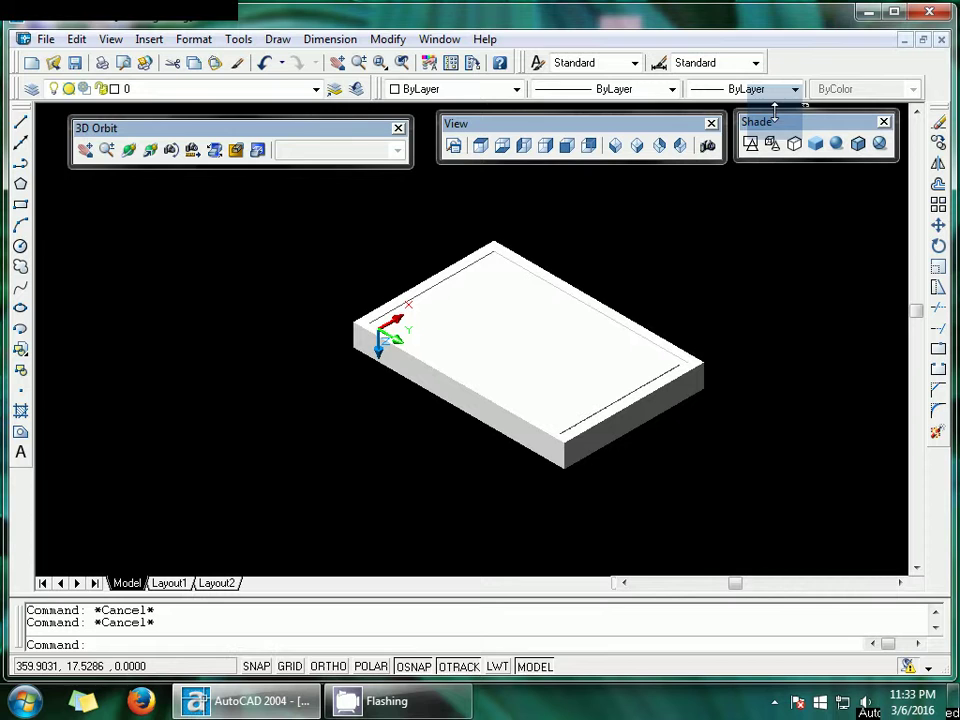
Try to subtract the extruded inner solid from the box, and undo the attempt.
left_click(630, 389)
key("Escape")
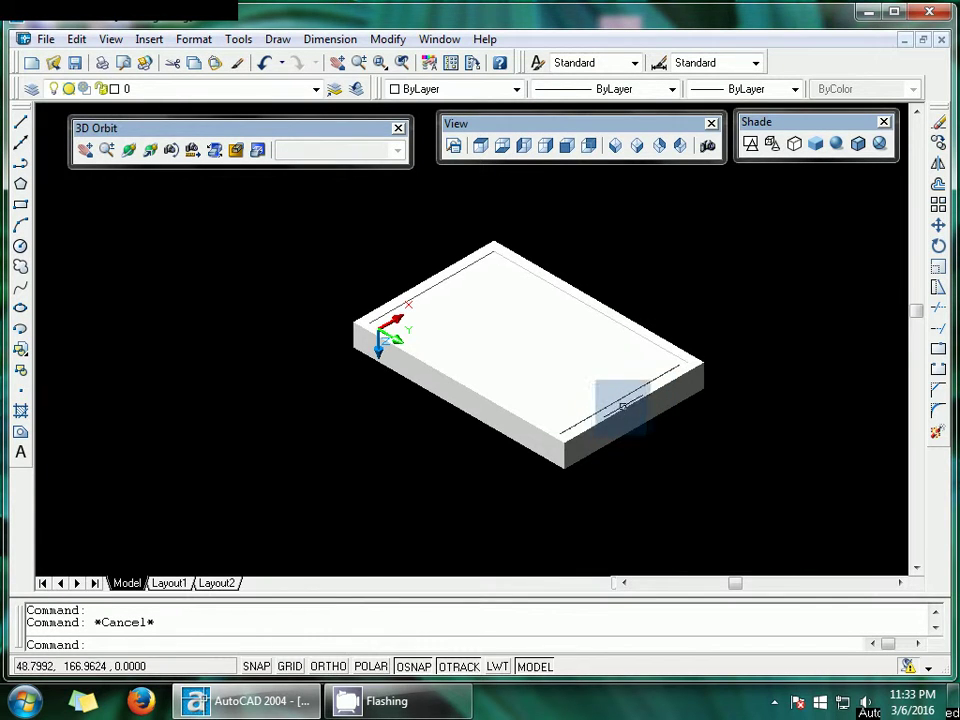
key("Escape")
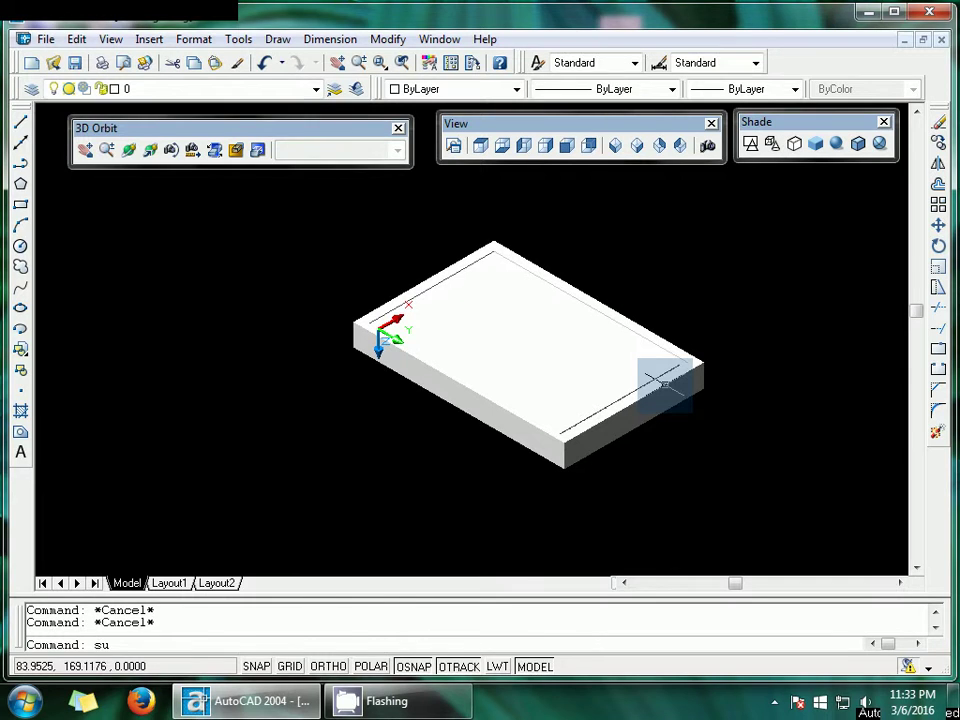
type("su")
key("Return")
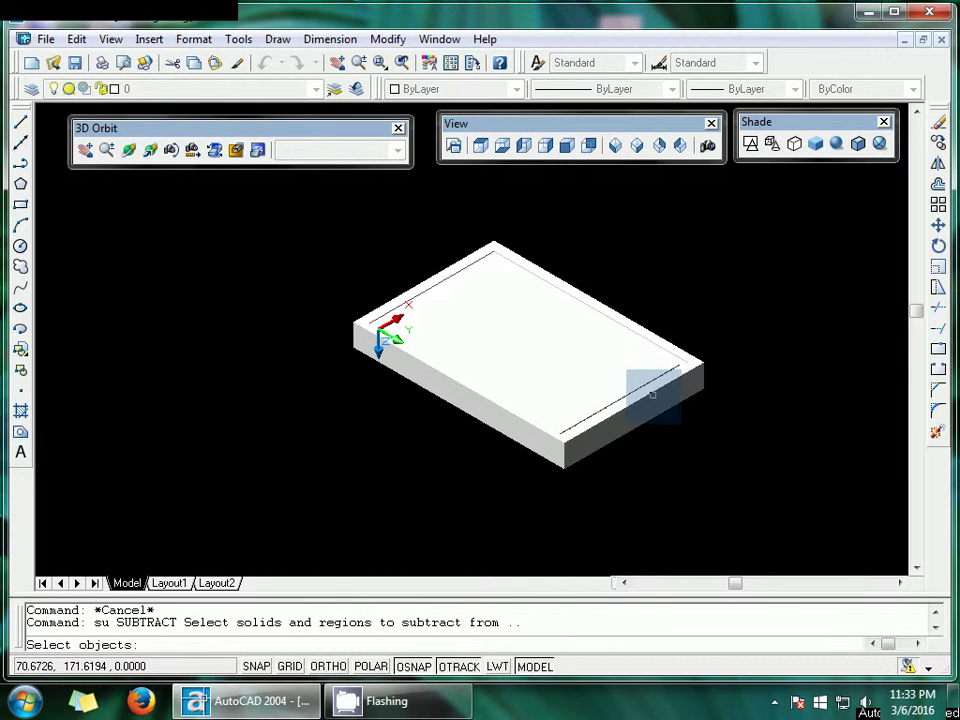
left_click(660, 387)
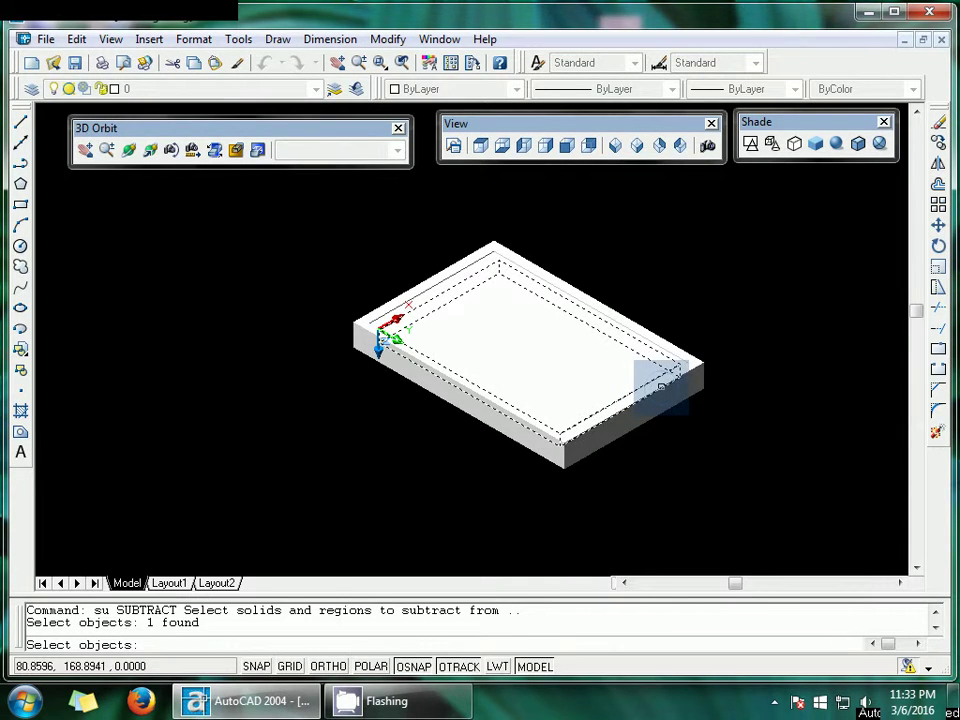
key("Return")
left_click(650, 380)
key("Return")
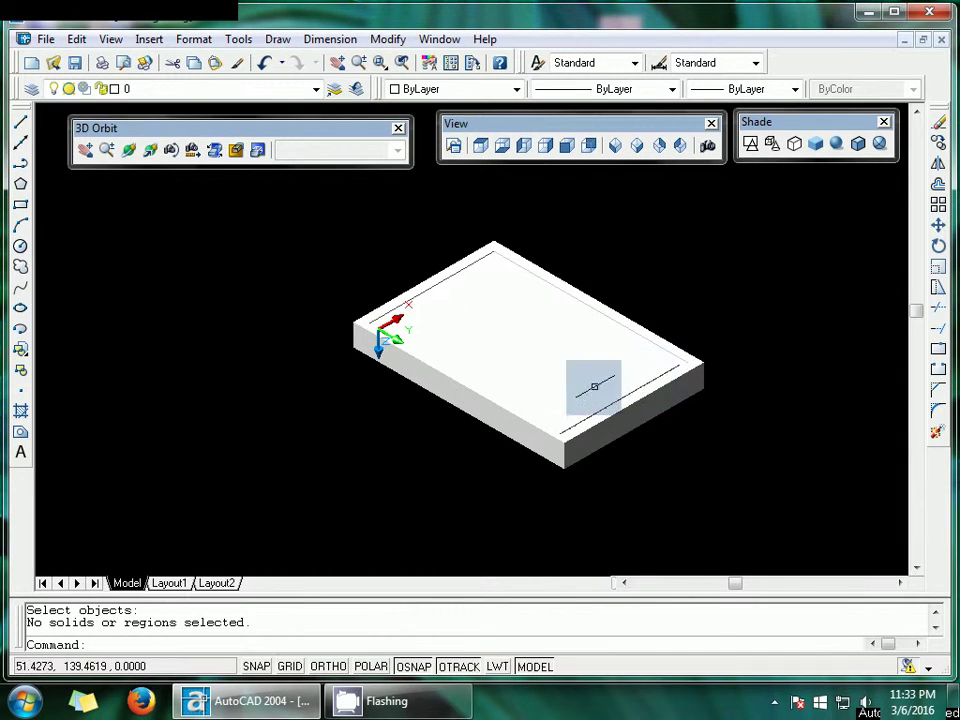
type("u")
key("Return")
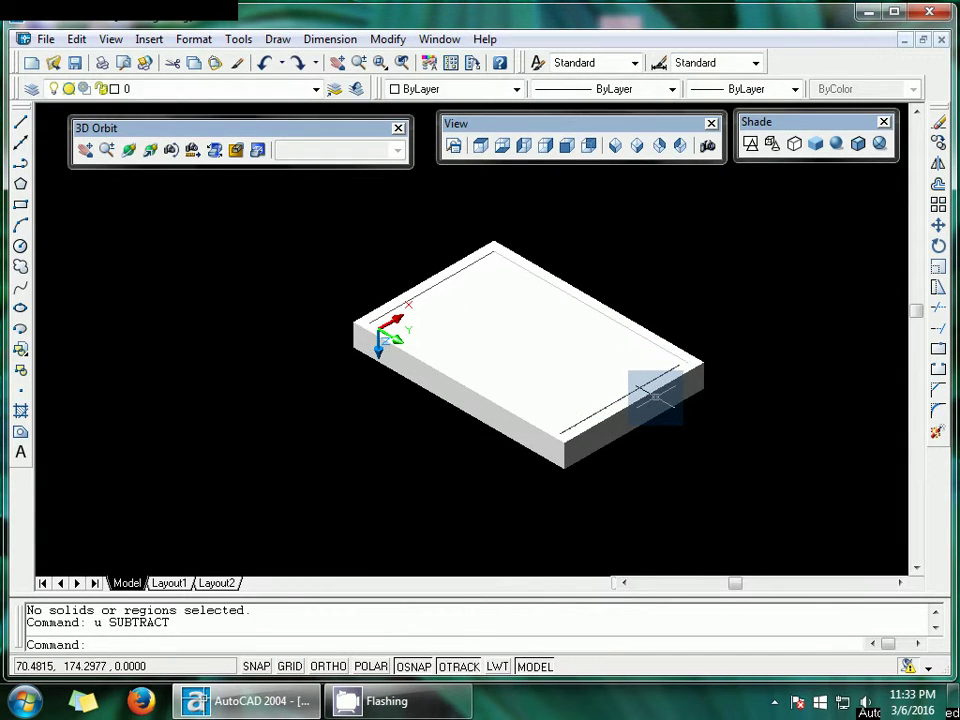
key("Escape")
key("Escape")
Subtract the 10-unit inner solid from the box to cut a deeper recess in its top.
left_click(641, 381)
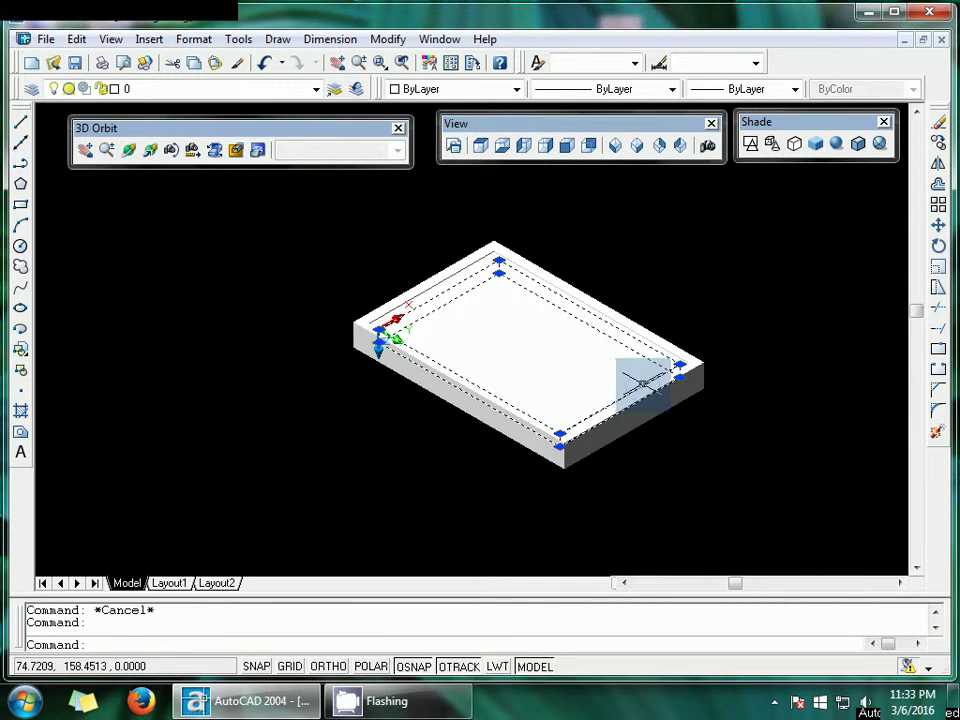
key("Escape")
key("Escape")
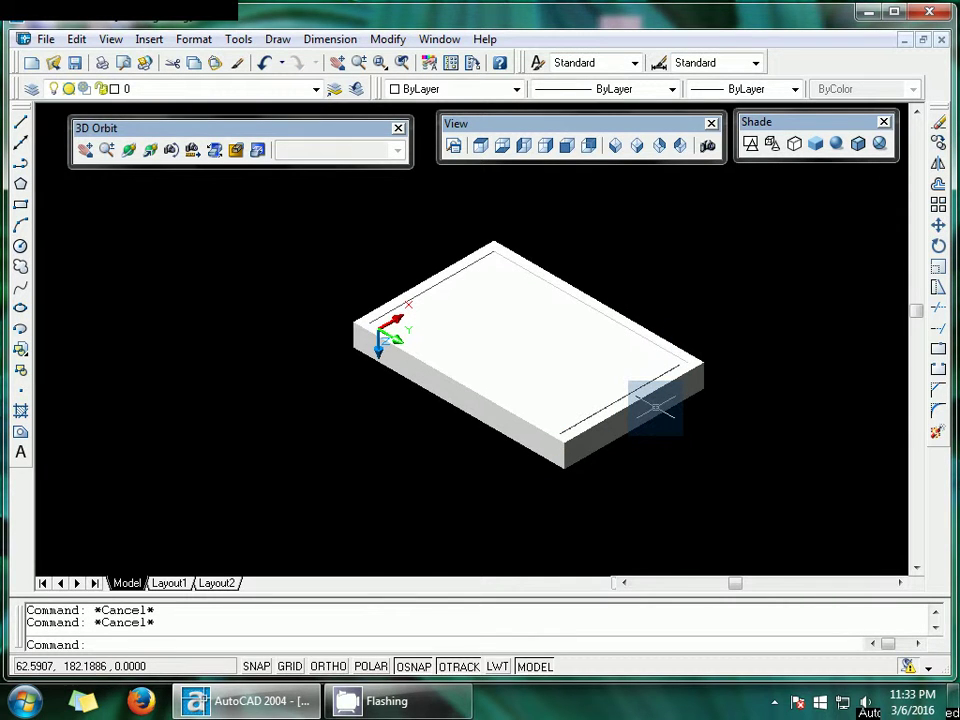
left_click(636, 330)
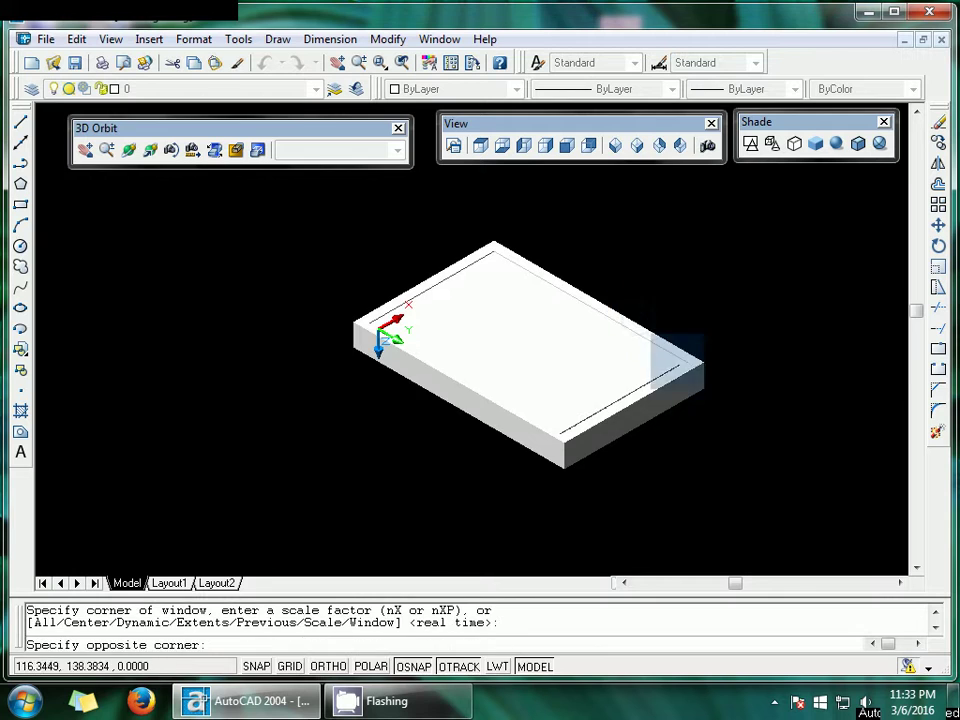
left_click(718, 422)
key("Escape")
key("Escape")
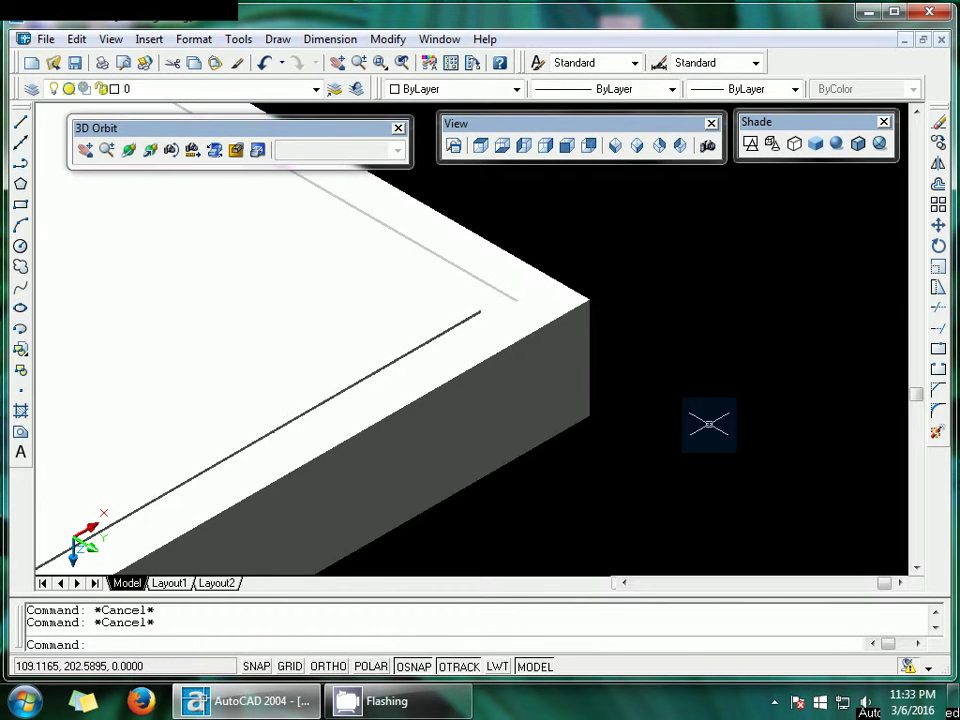
type("su")
key("Return")
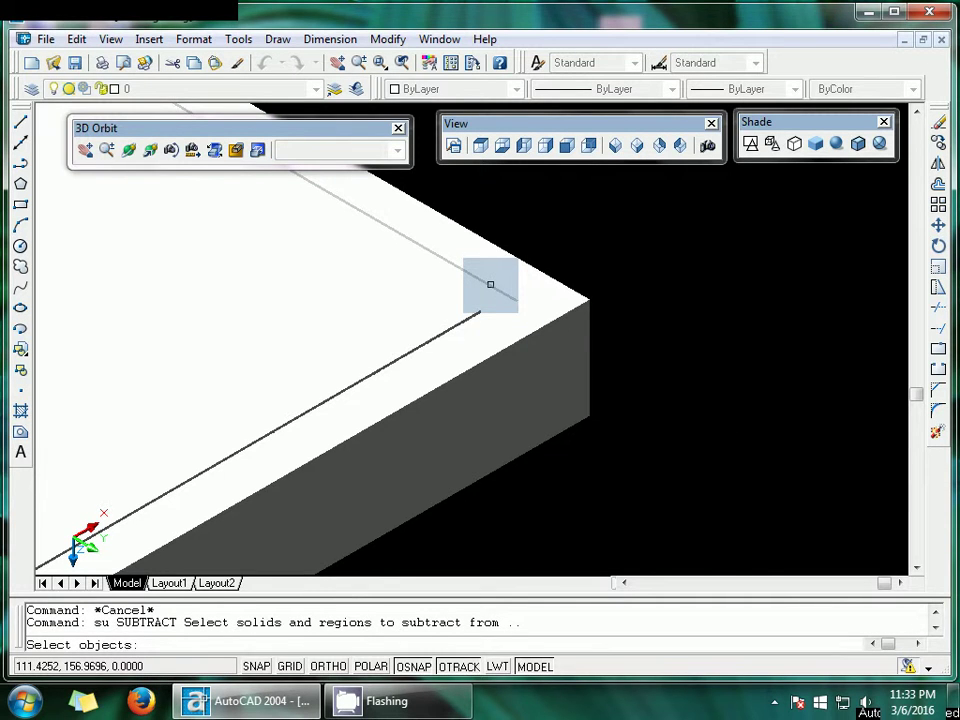
left_click(489, 285)
key("Return")
left_click(474, 308)
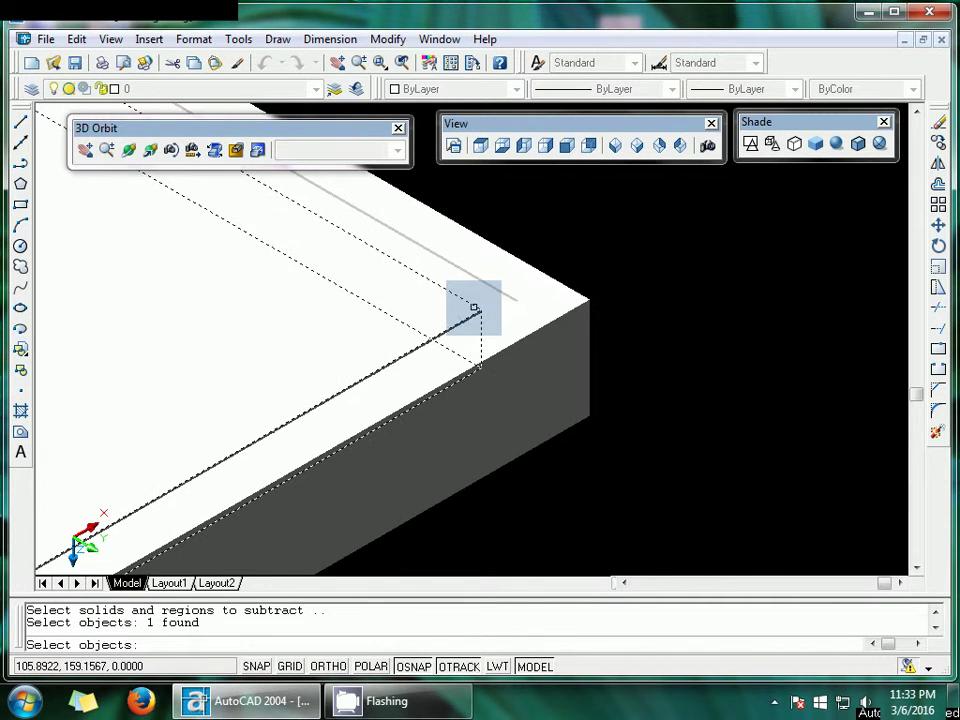
key("Return")
scroll(473, 305, "down", 5)
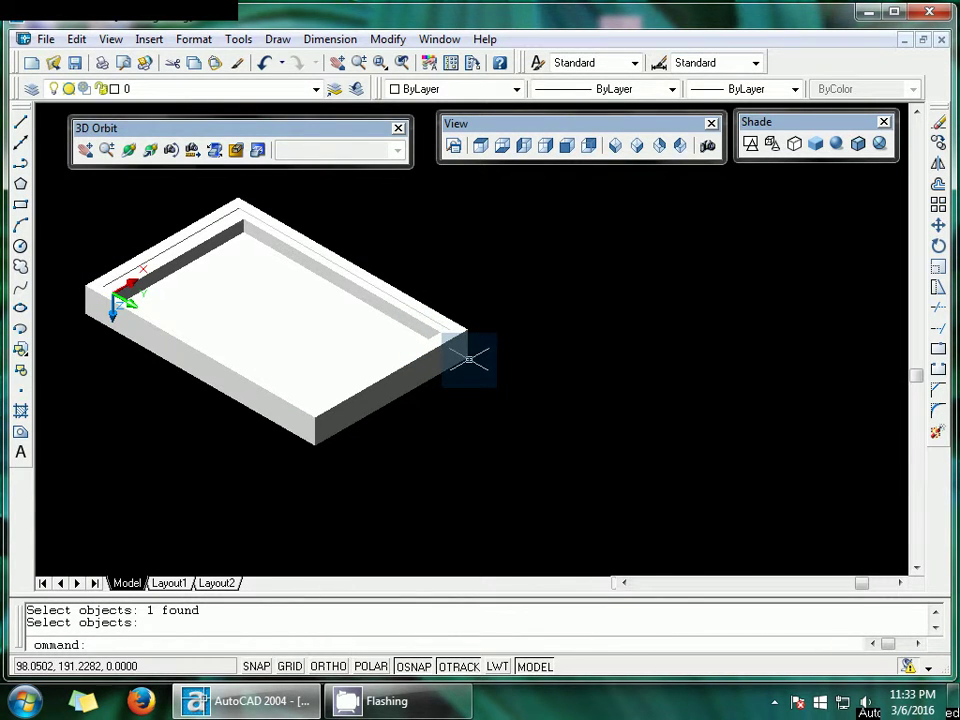
Examine the hollowed box's recess and rim around its right corner, both close up and as a whole.
scroll(469, 358, "up", 3)
scroll(469, 358, "down", 5)
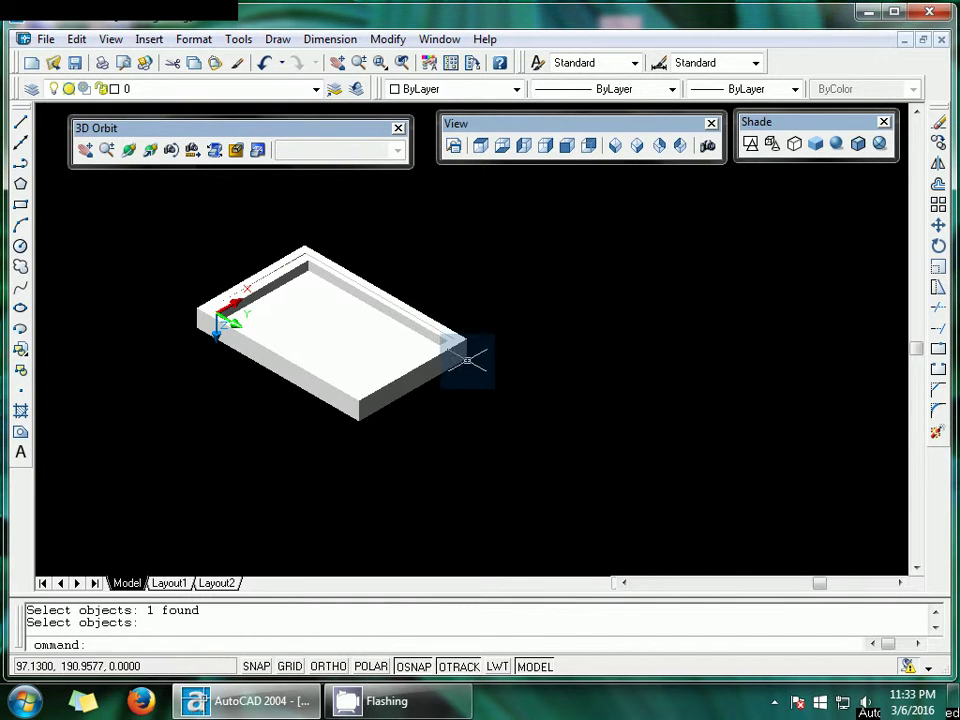
scroll(468, 358, "up", 4)
scroll(467, 358, "down", 4)
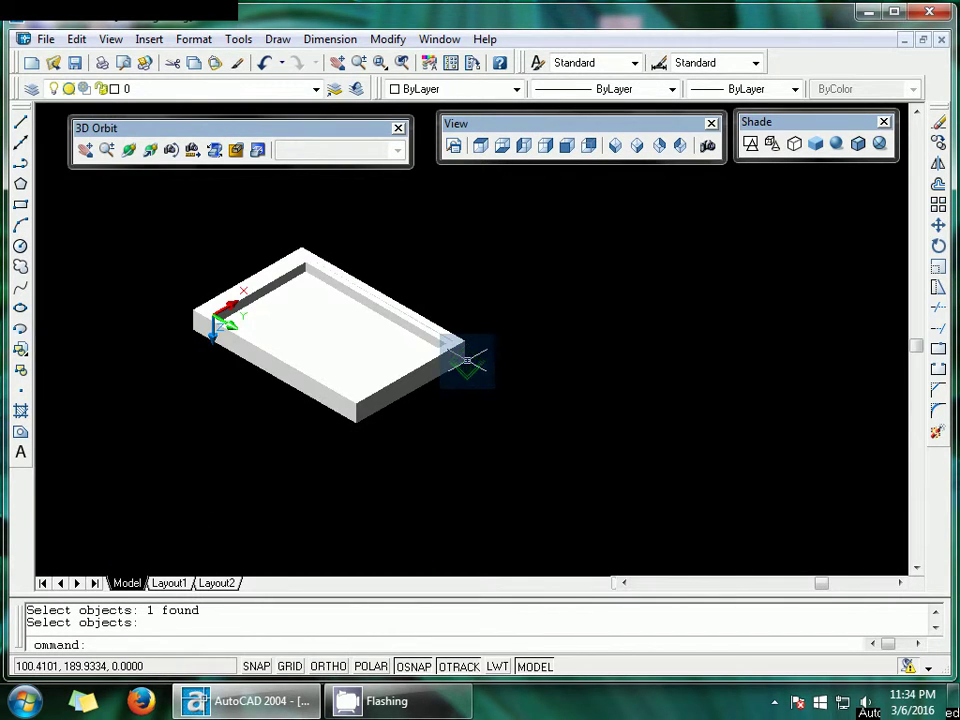
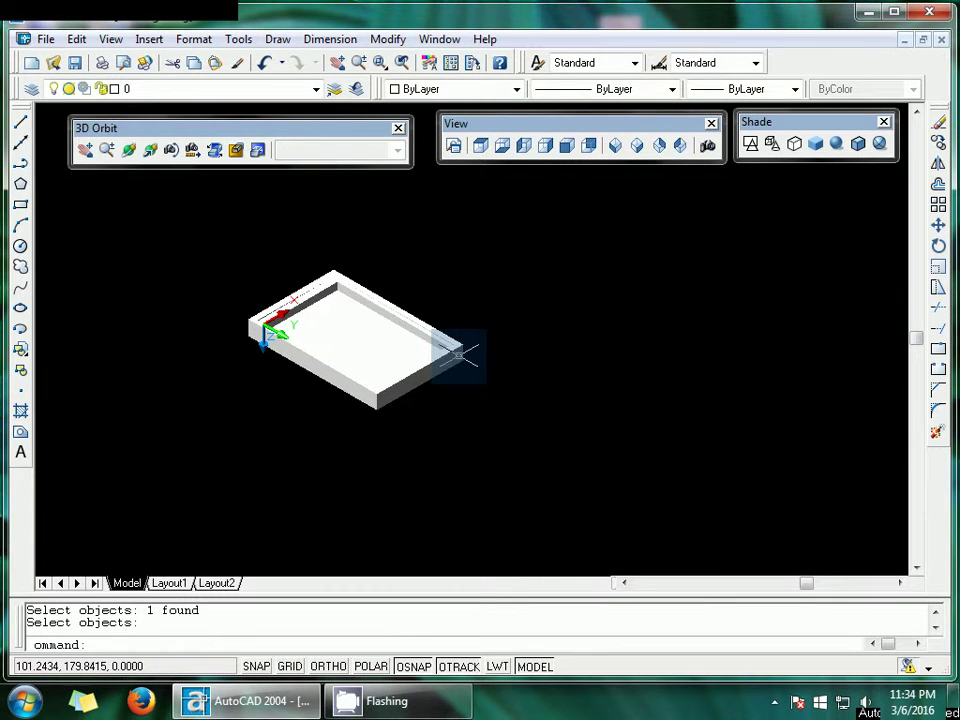
scroll(458, 355, "up", 3)
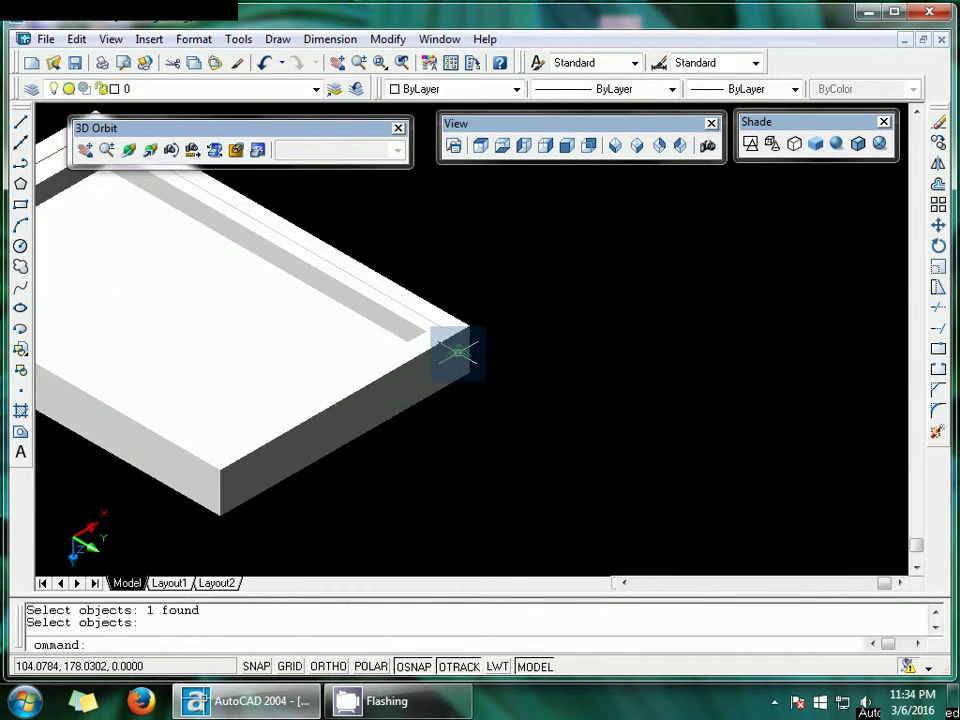
scroll(458, 355, "down", 4)
scroll(458, 355, "up", 4)
scroll(458, 355, "down", 4)
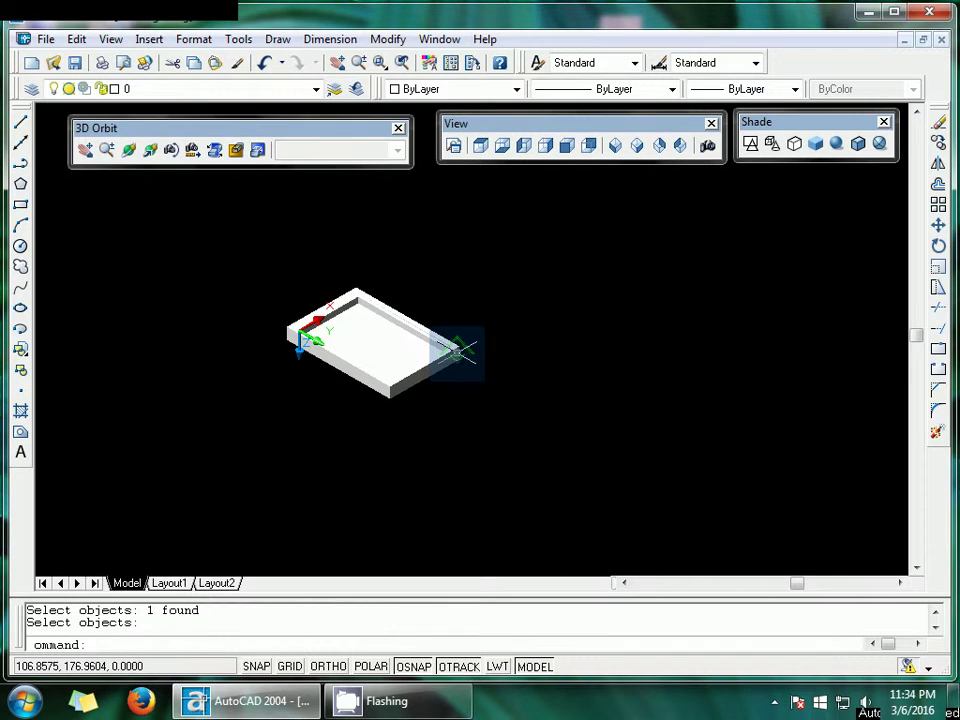
key("Escape")
key("Escape")
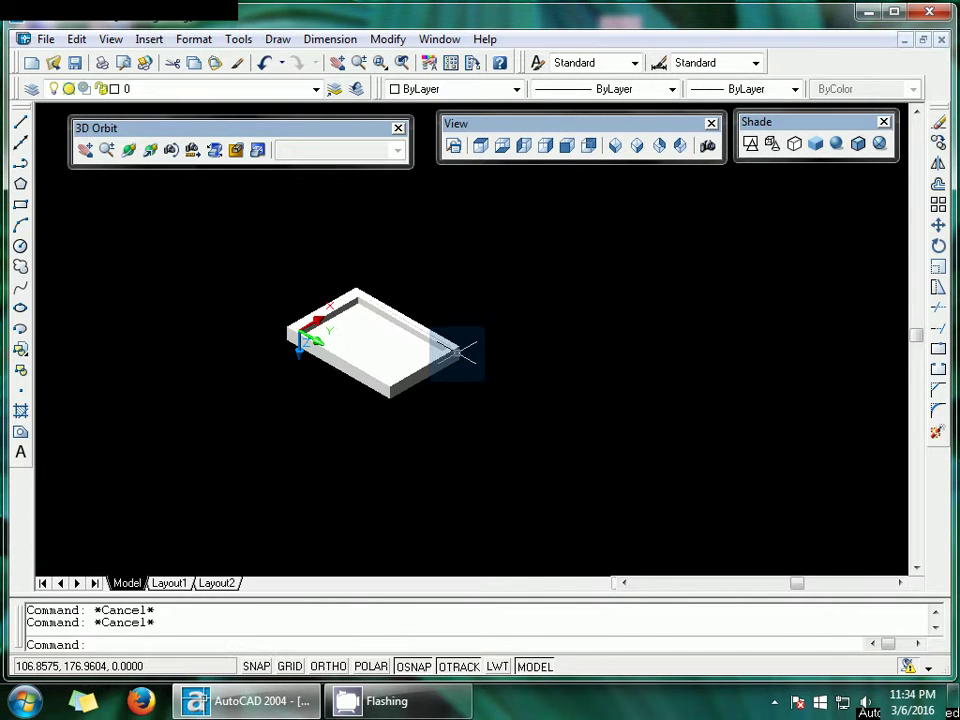
Change the model's display from flat shading to hidden-line.
left_click(772, 144)
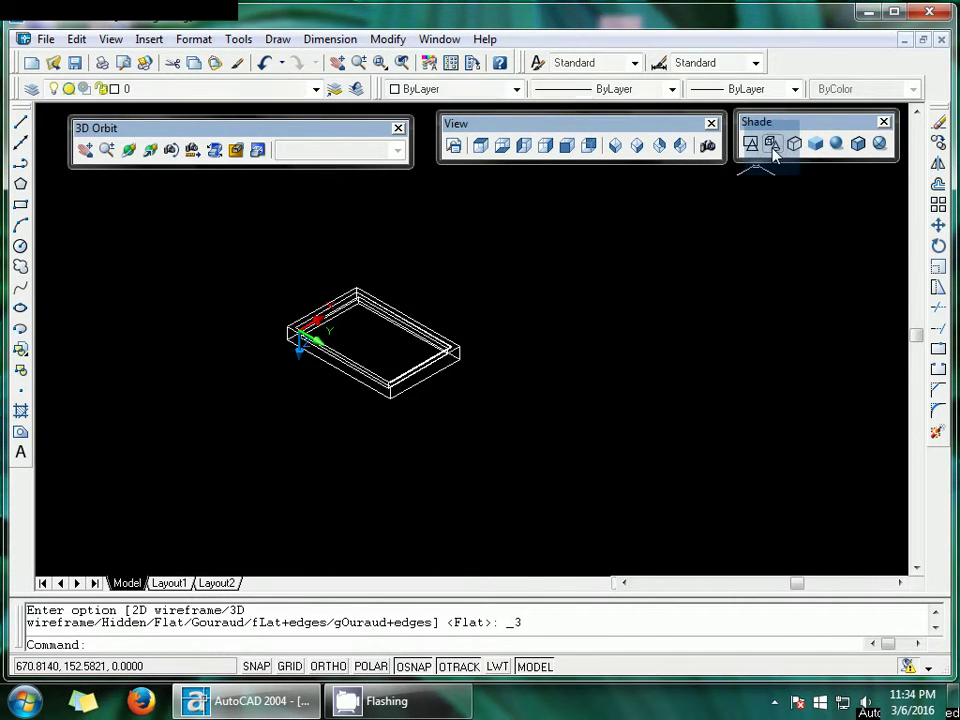
left_click(794, 144)
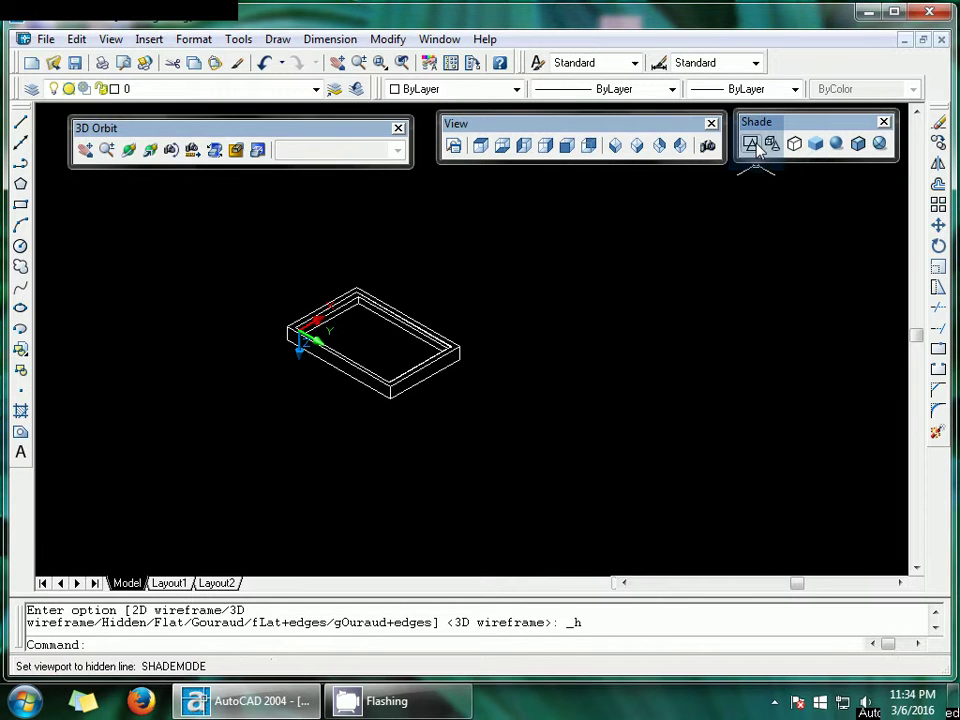
scroll(631, 326, "up", 2)
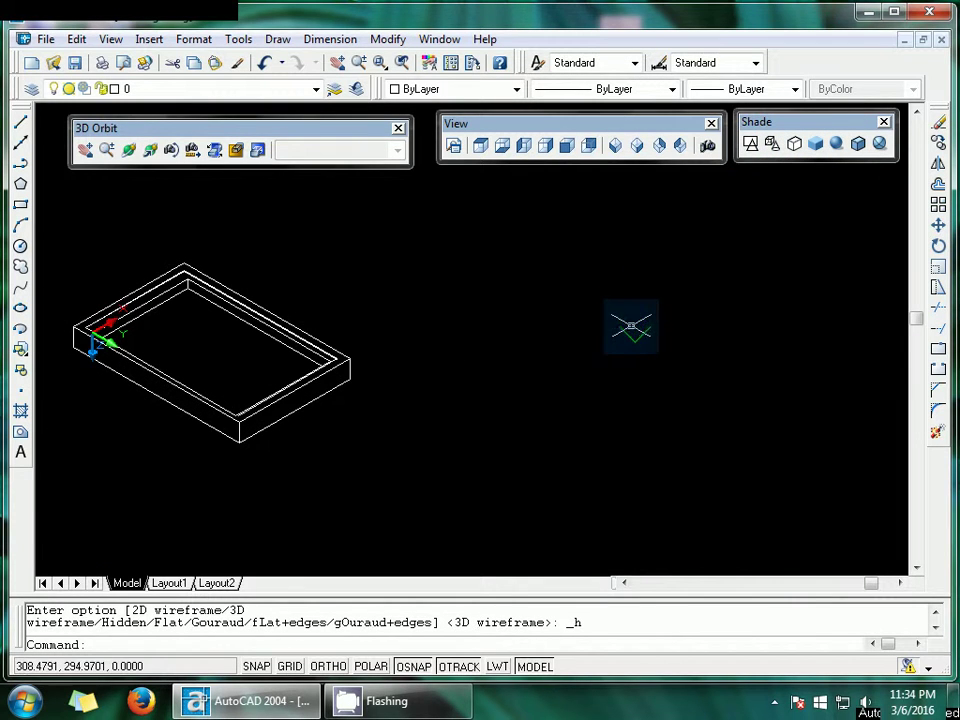
key("Escape")
key("Escape")
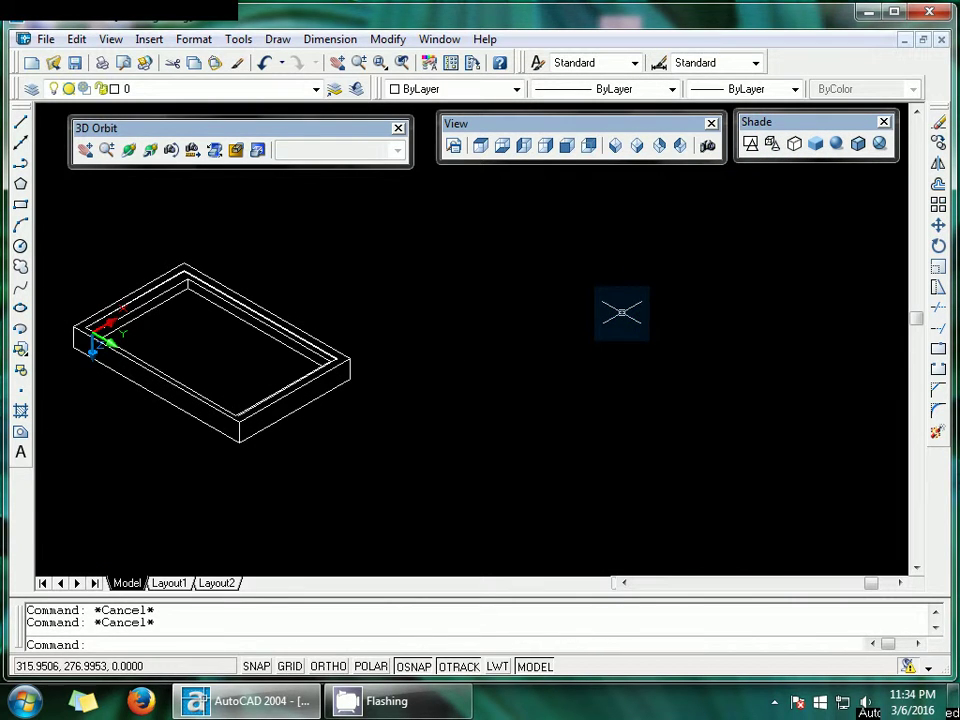
Try to draw a rectangle from the box's left top corner to its back top corner, and undo the attempt.
type("rec")
key("Return")
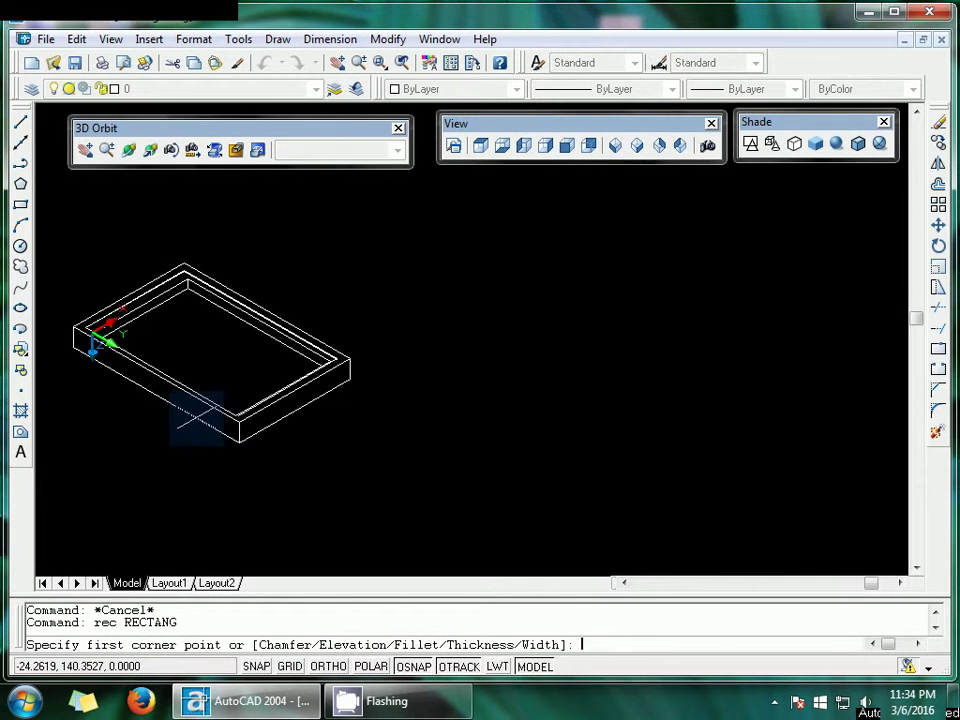
key("Escape")
type("rec")
key("Return")
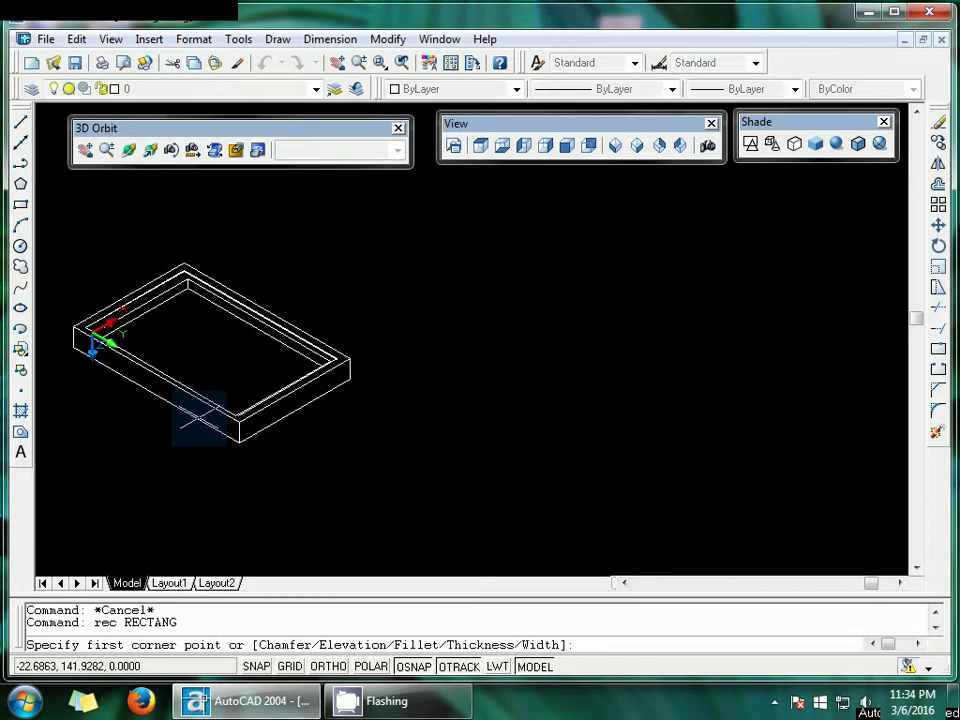
left_click(72, 327)
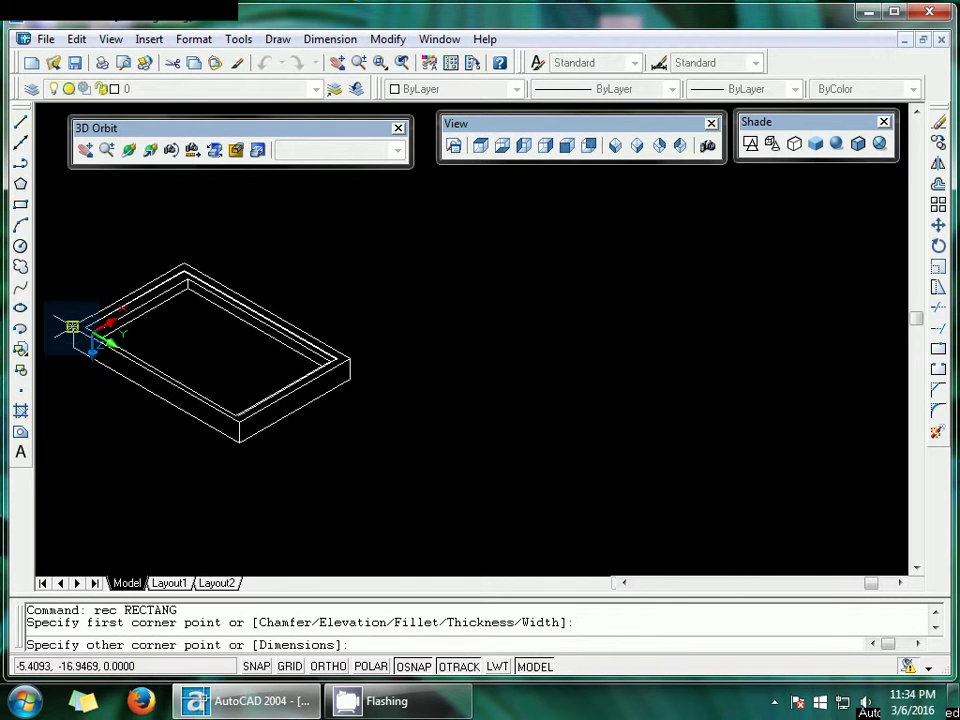
left_click(184, 262)
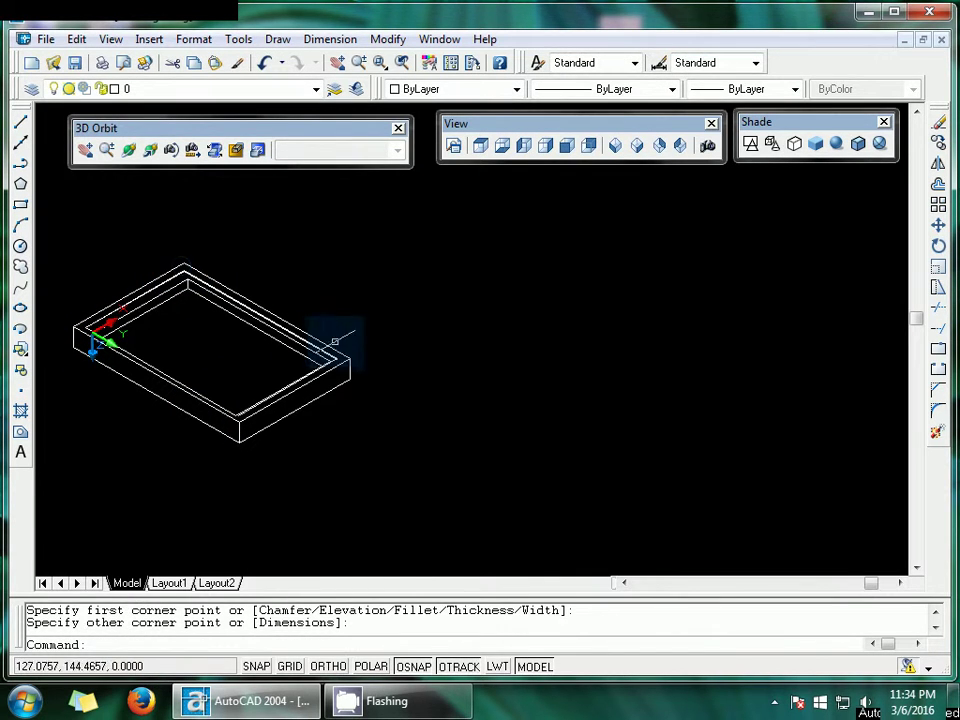
left_click(343, 353)
left_click(343, 355)
key("Escape")
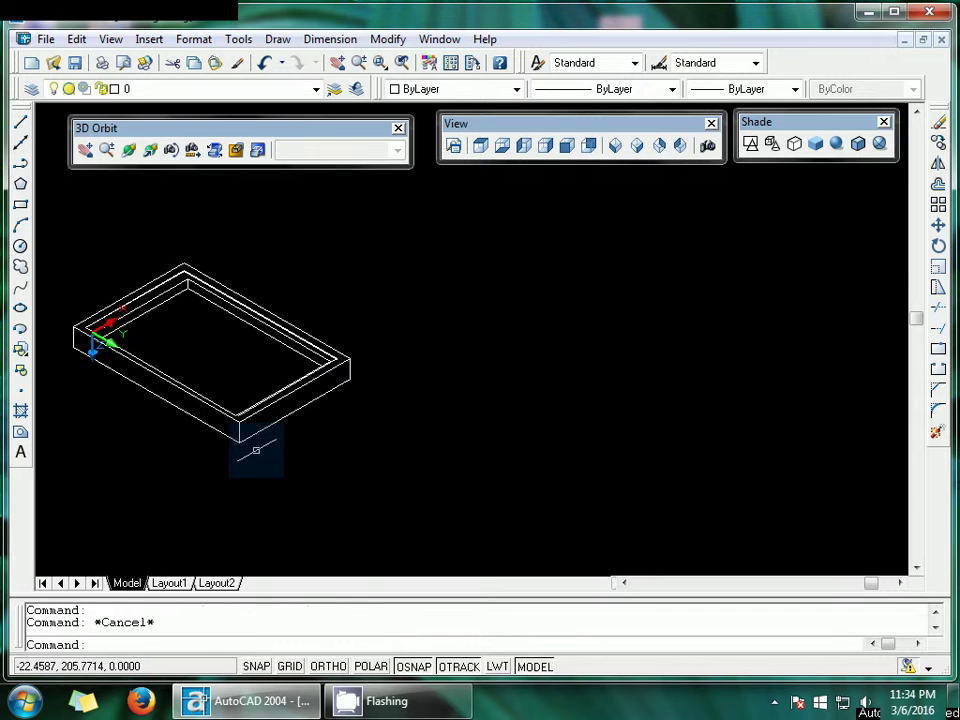
key("Escape")
key("ctrl+z")
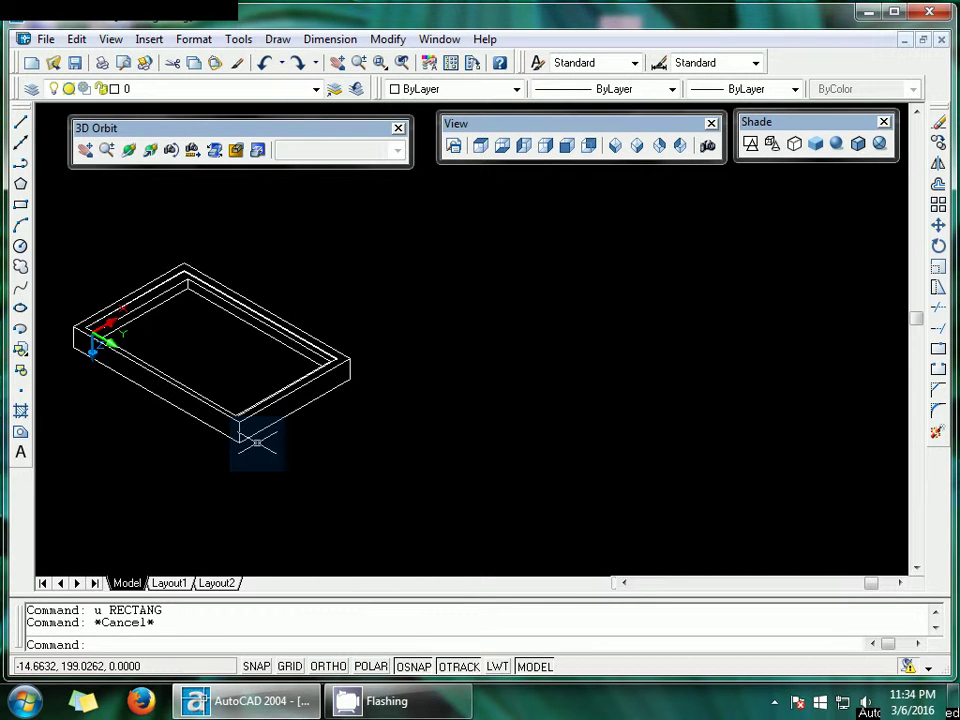
Draw a rectangle along the box's outer top edge, from the left corner to the opposite right corner, and color it Red.
type("rec")
key("Return")
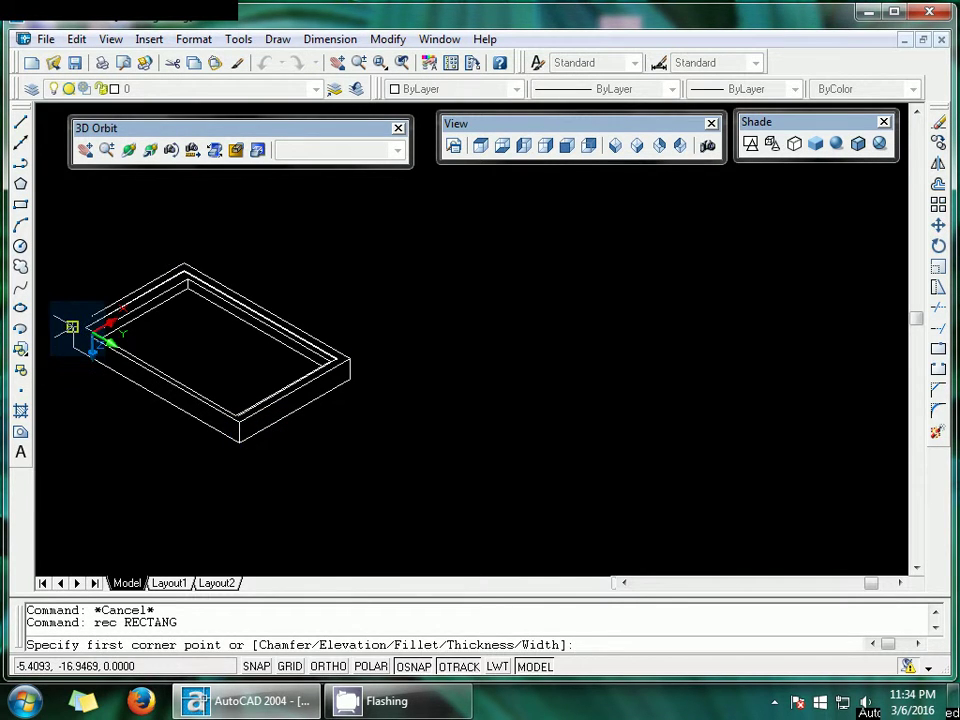
left_click(73, 326)
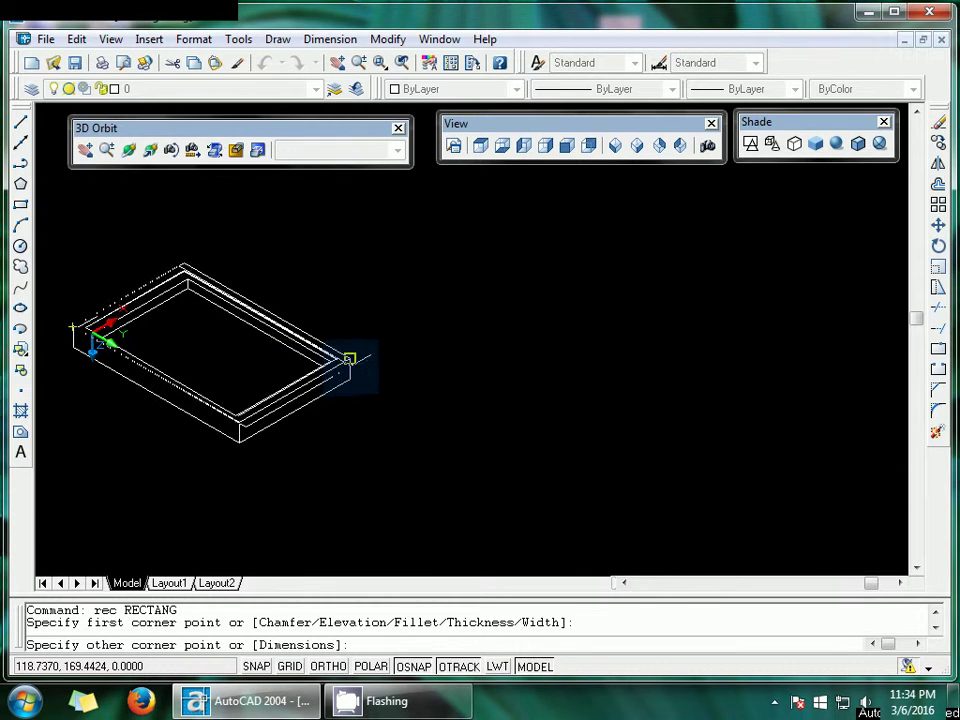
left_click(350, 358)
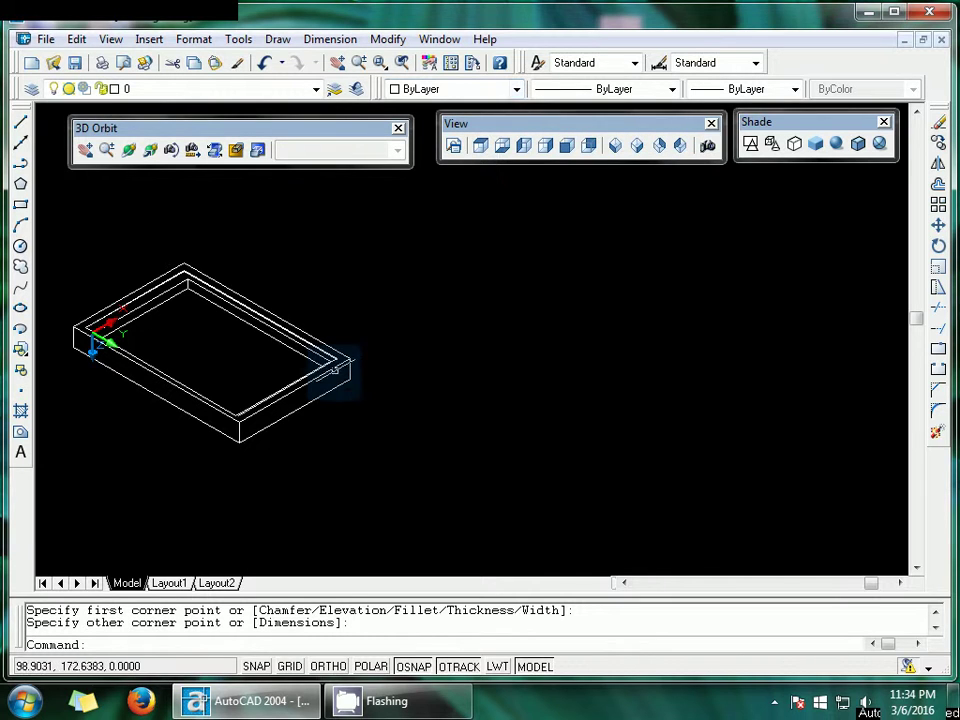
left_click(350, 358)
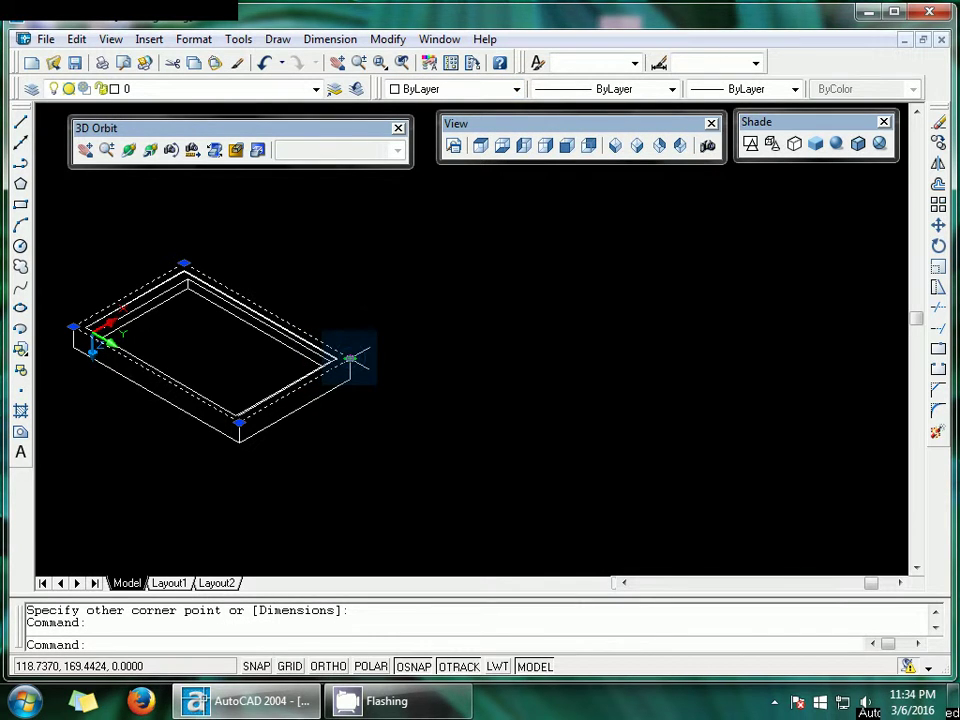
left_click(516, 89)
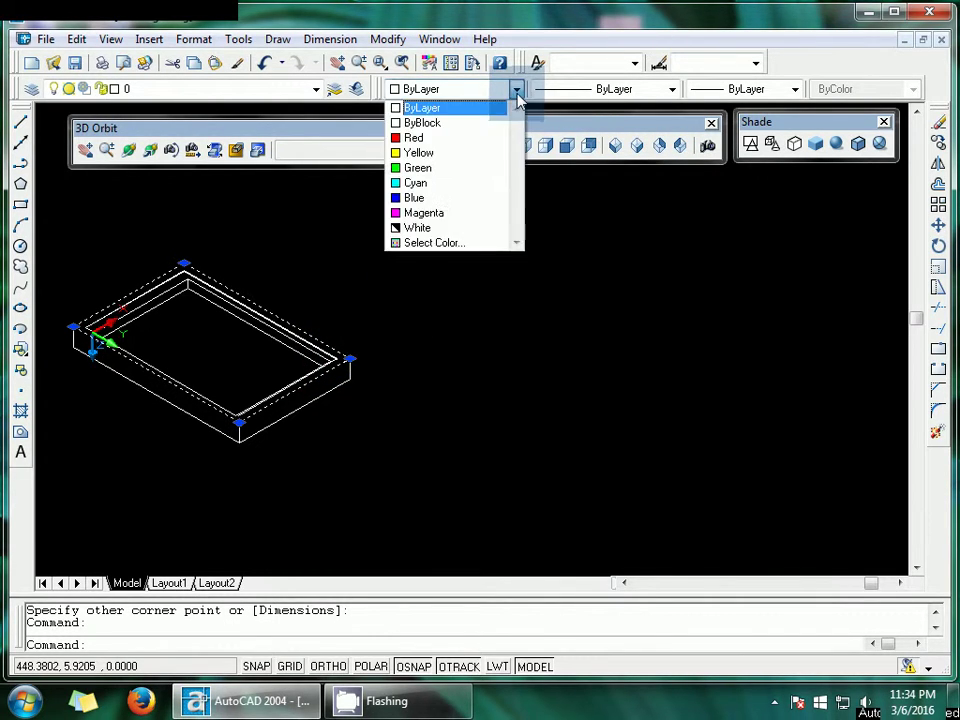
left_click(418, 138)
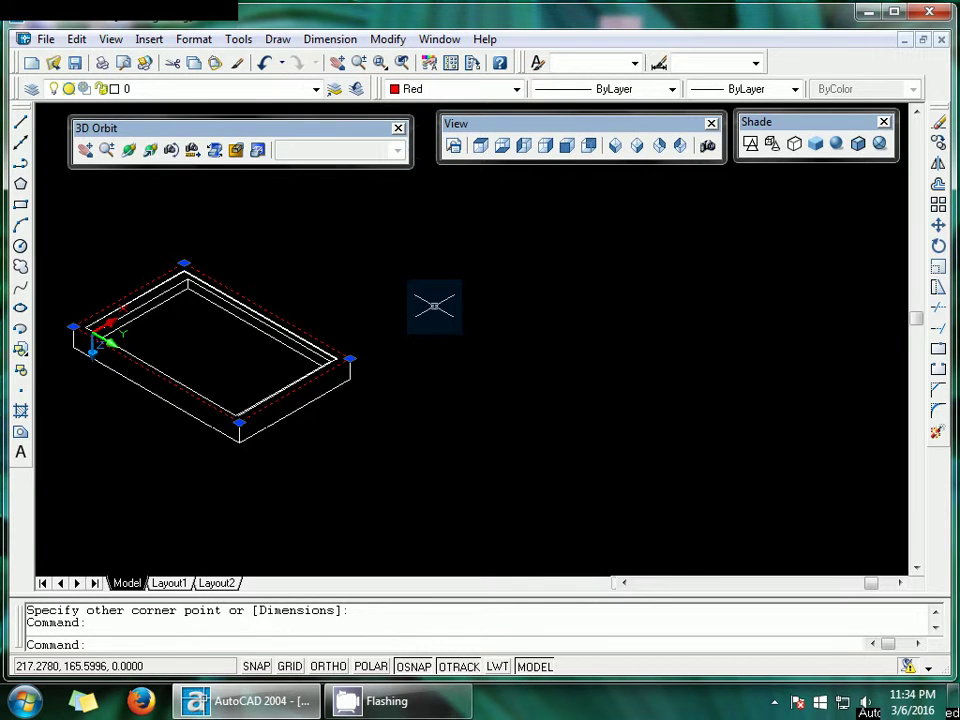
Set the model's display to flat shading and clear the rectangle's selection.
left_click(815, 144)
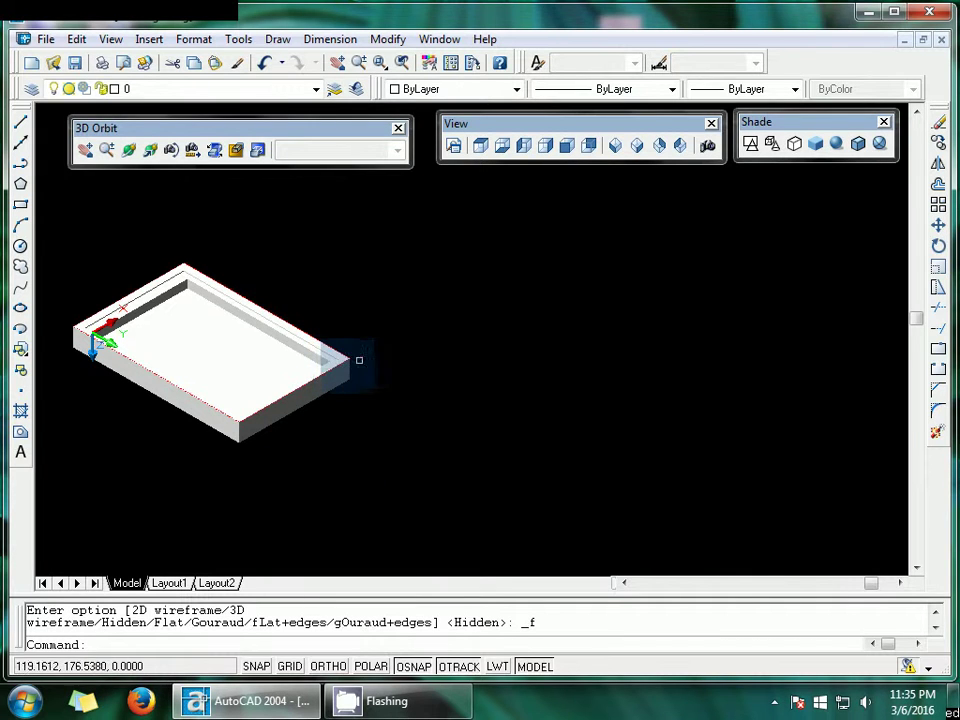
key("Escape")
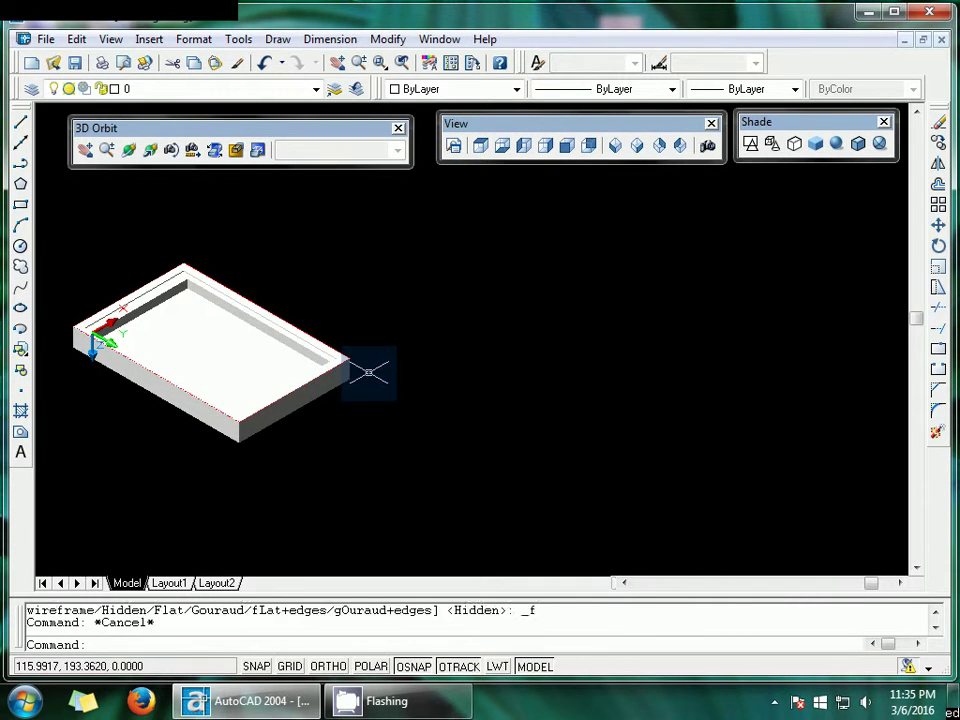
key("Escape")
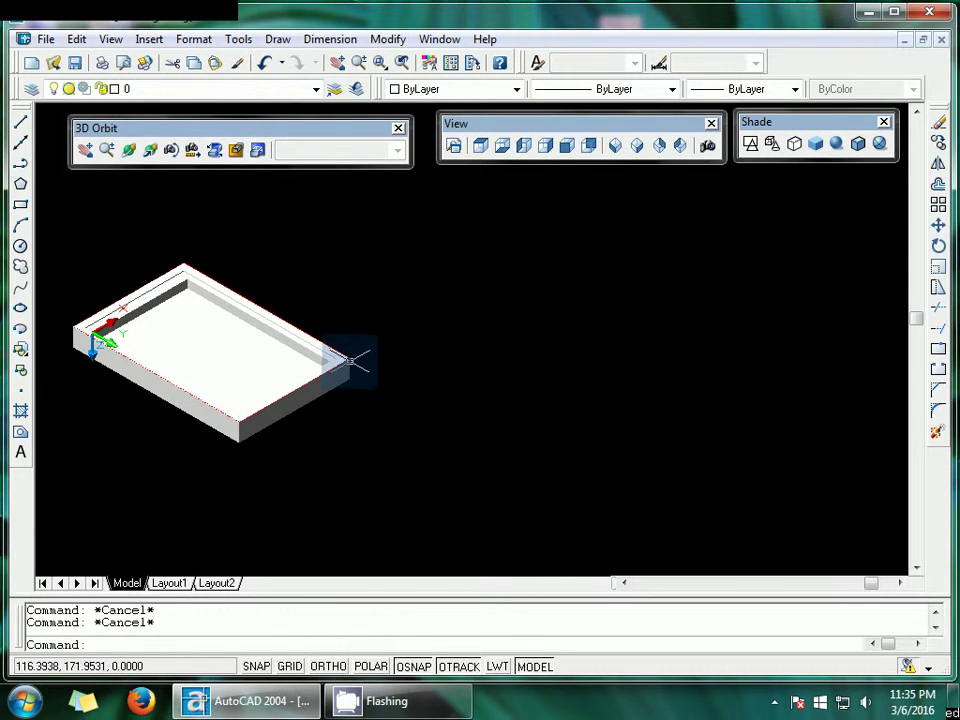
left_click(352, 358)
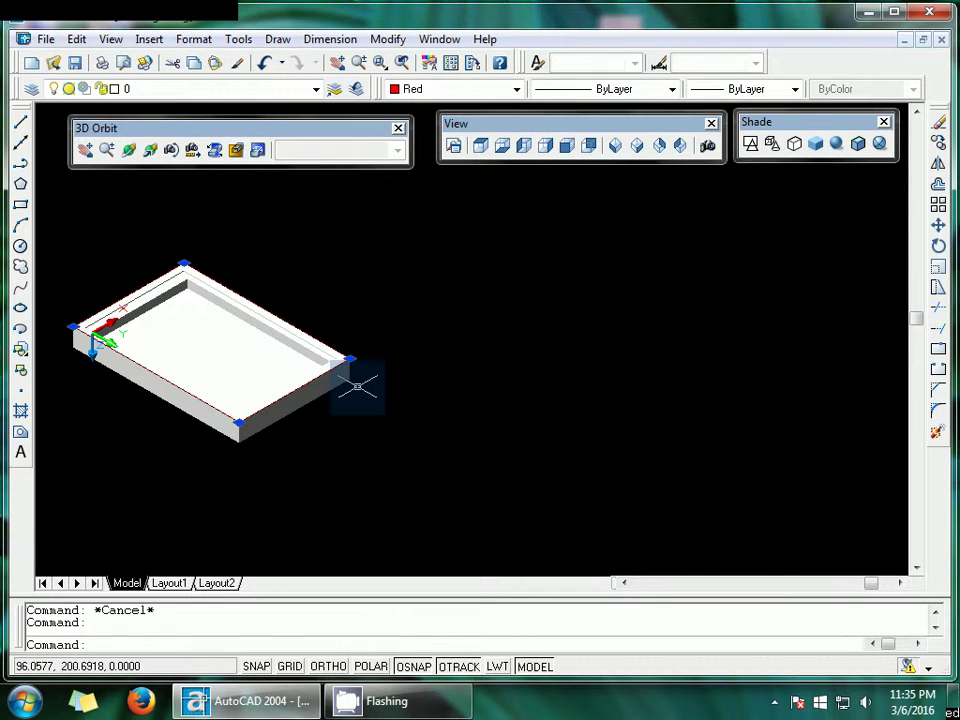
left_click(818, 146)
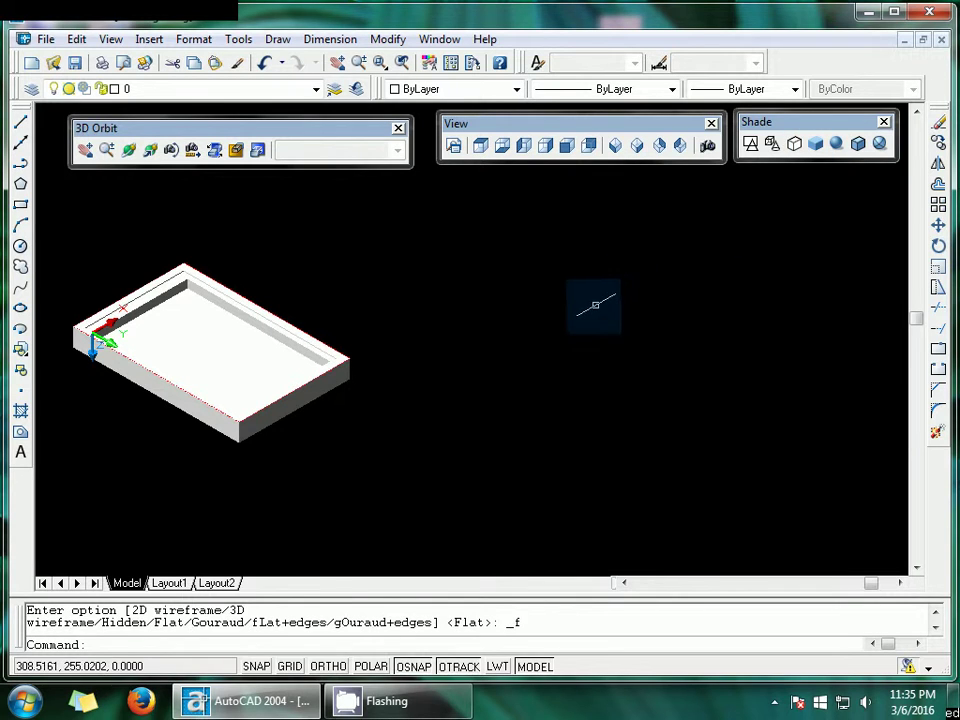
key("Escape")
key("Escape")
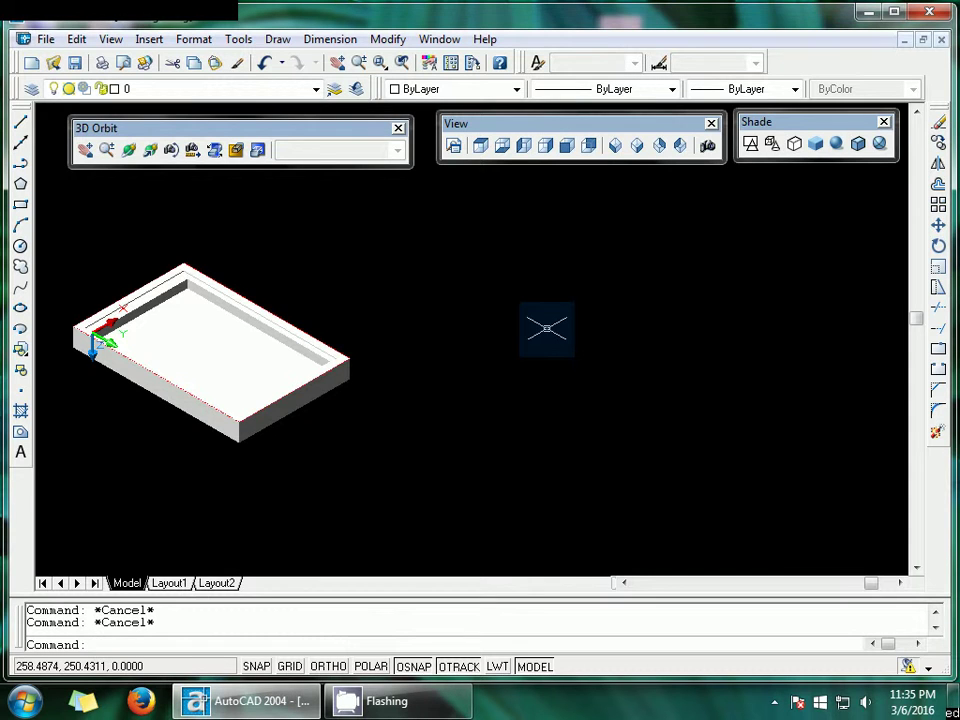
type("ezt")
key("Return")
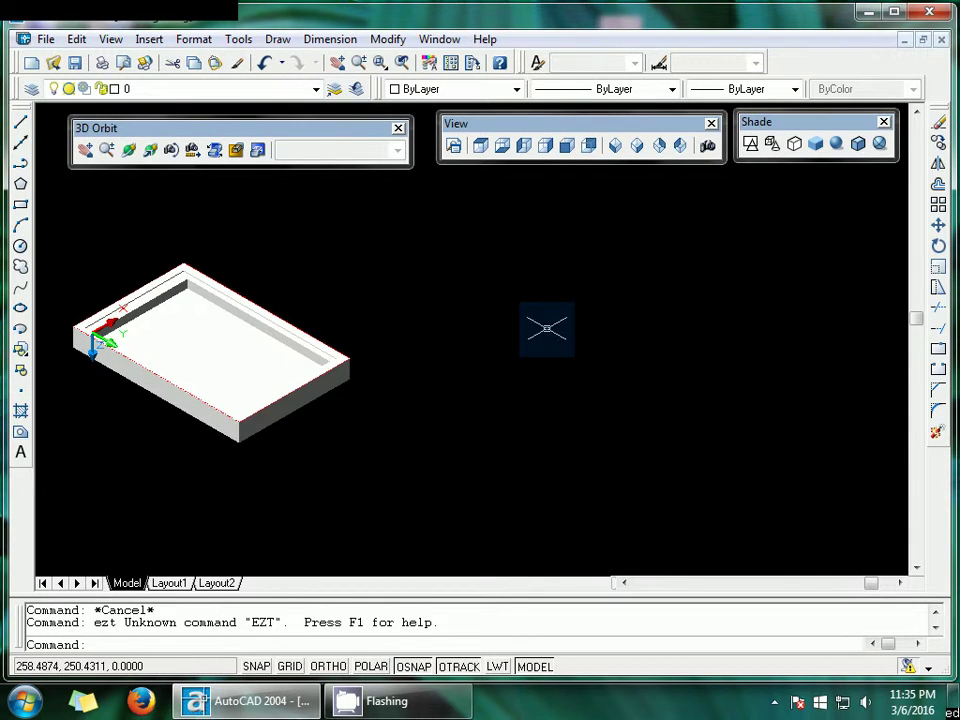
key("Escape")
Extrude the red rectangle by a height of 5 with a taper angle of 0.
type("ext")
key("Return")
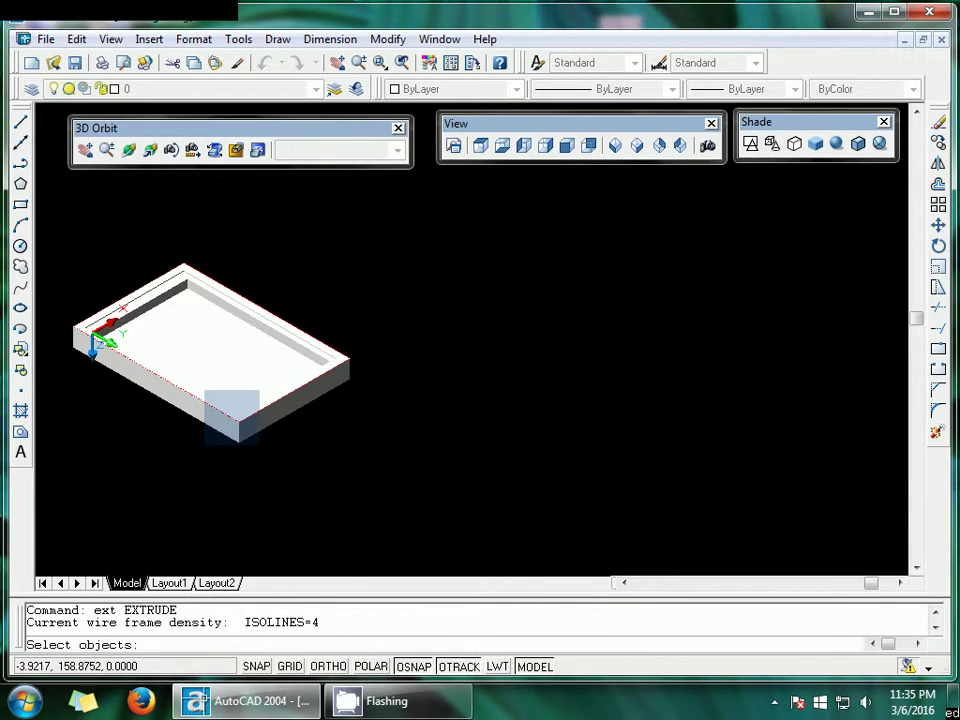
left_click(237, 421)
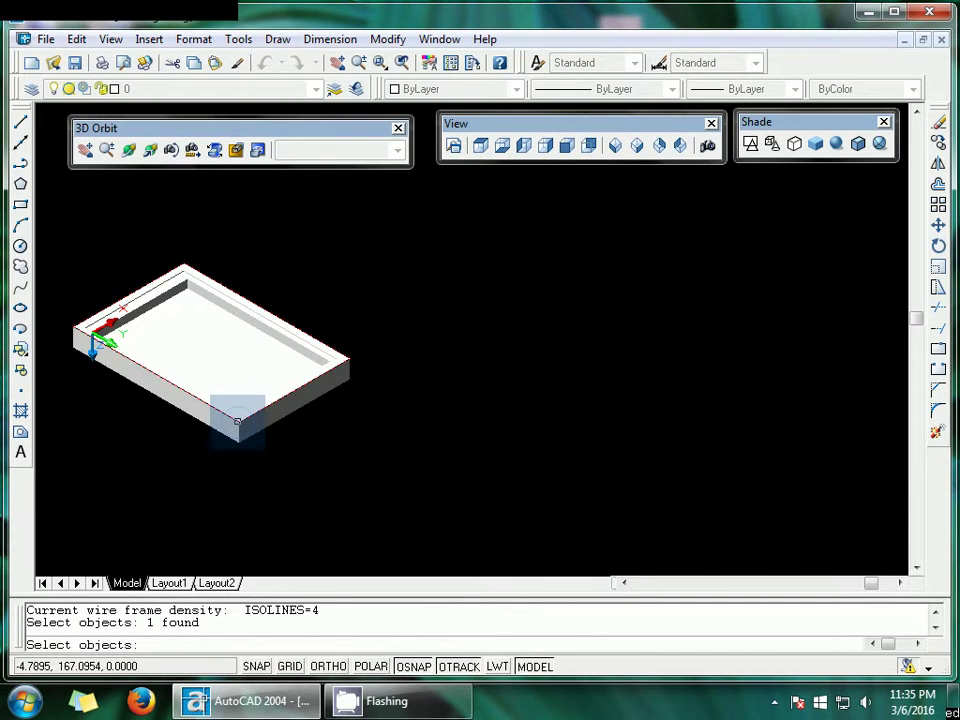
key("Return")
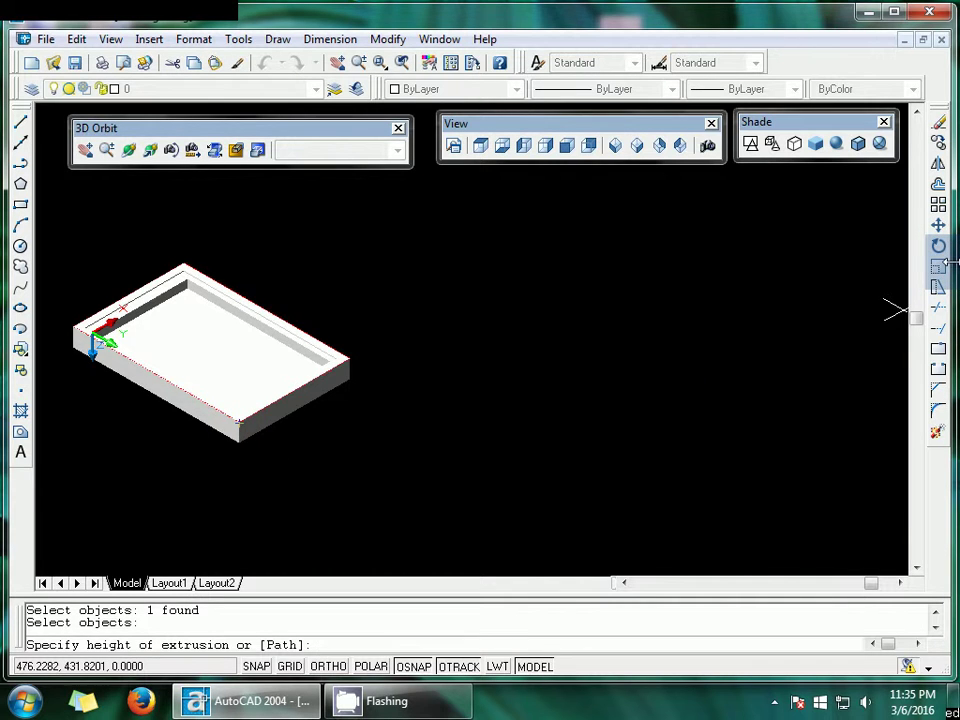
type("5")
key("Return")
key("Return")
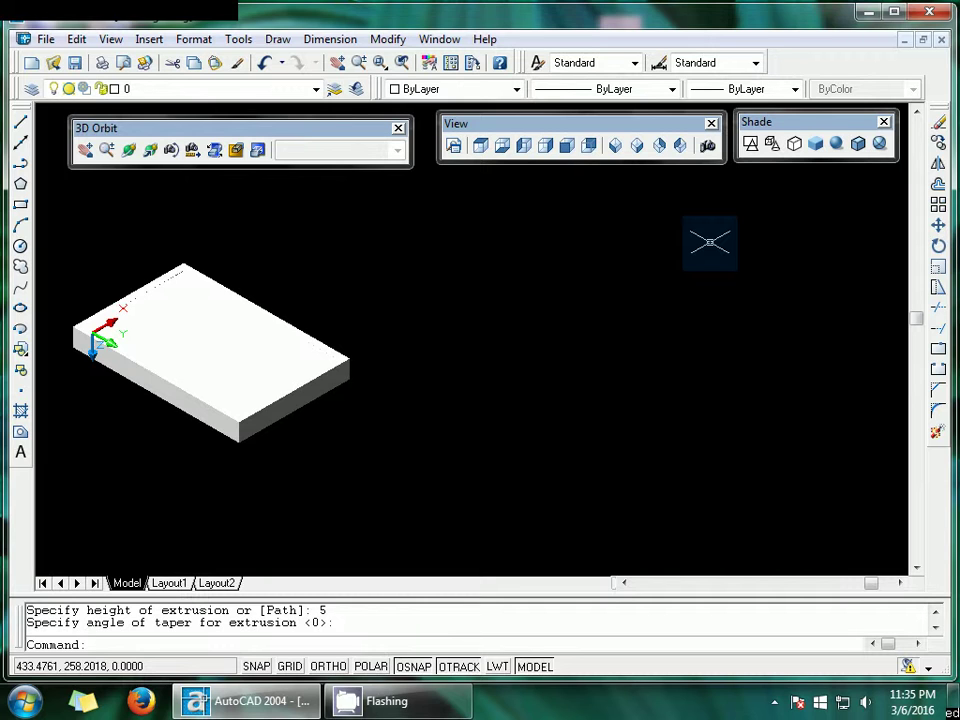
key("Escape")
key("Escape")
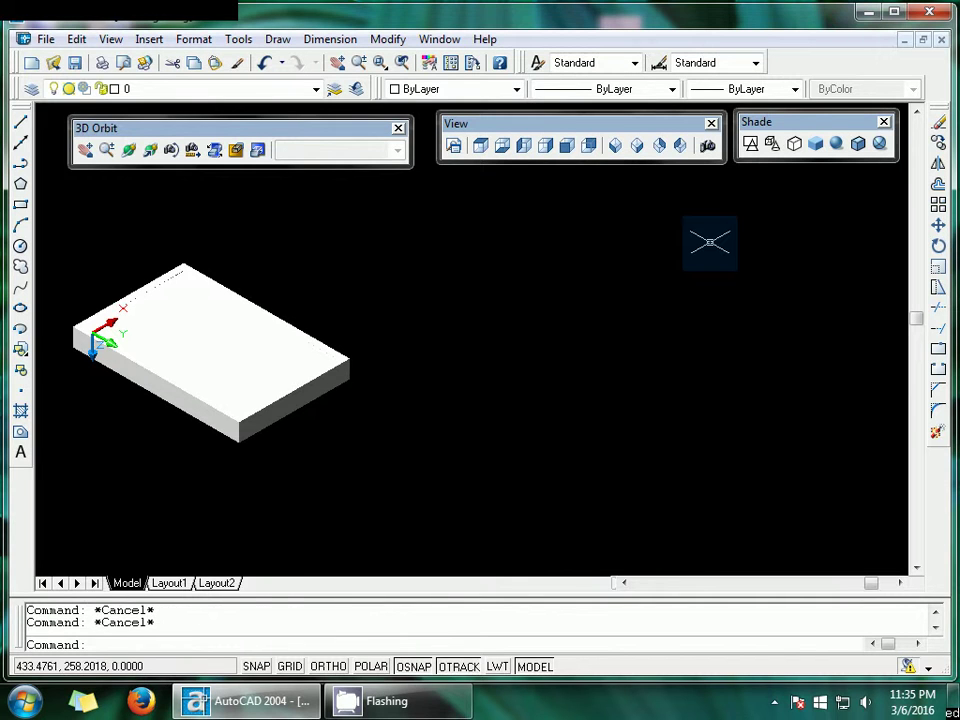
Move the 5-unit lid solid by its front corner off the box into the empty space beside it.
left_click(237, 421)
left_click(237, 421)
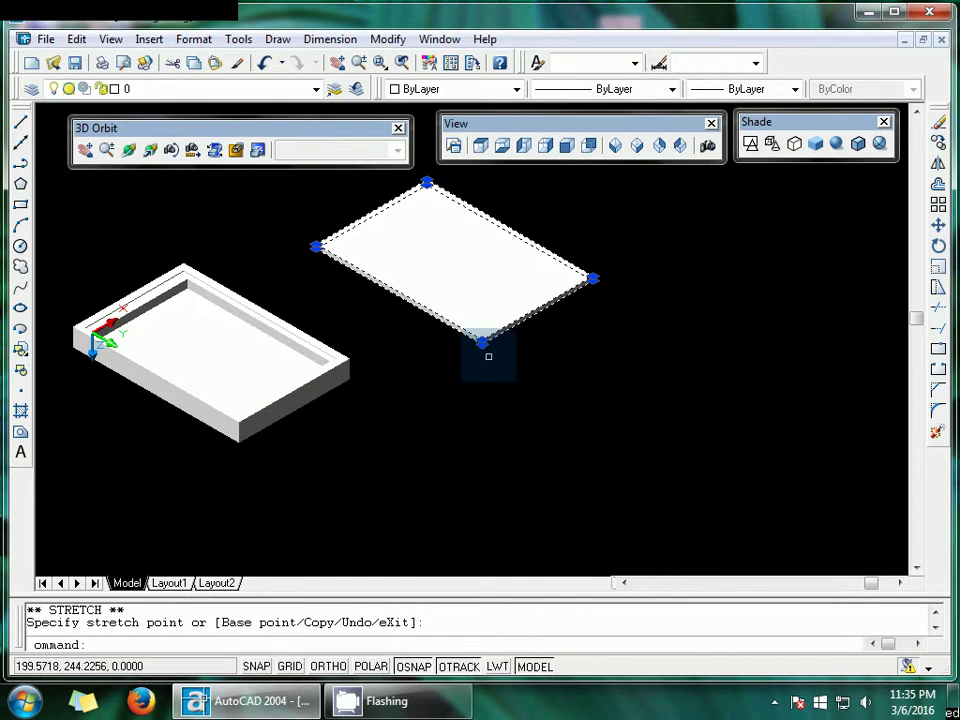
Move the lid by its front corner onto the matching top corner of the box and clear the selection.
left_click(483, 343)
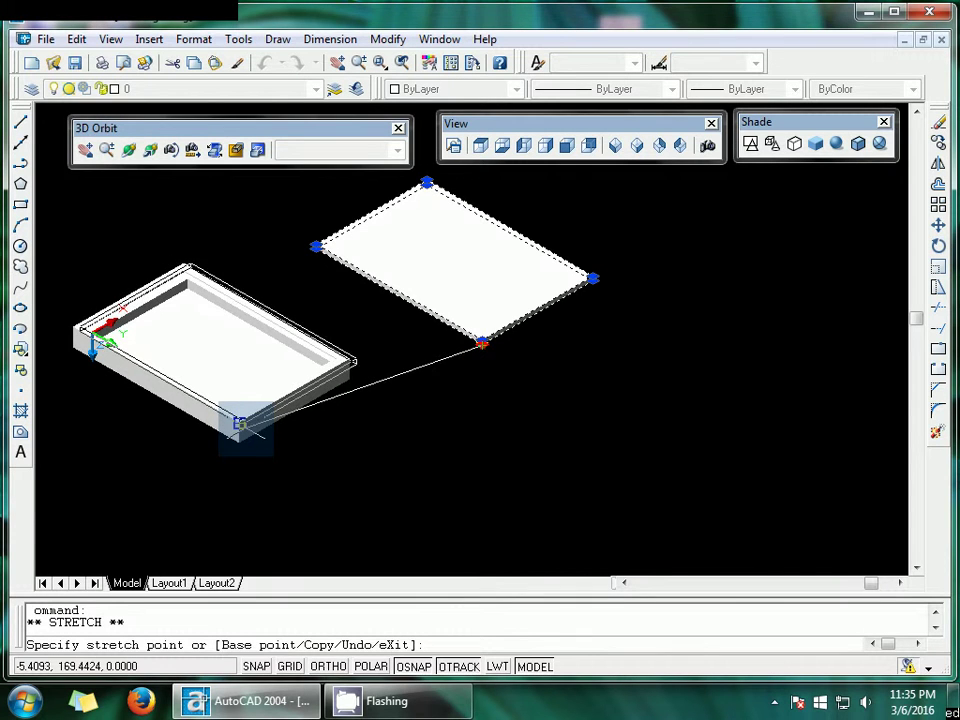
left_click(239, 423)
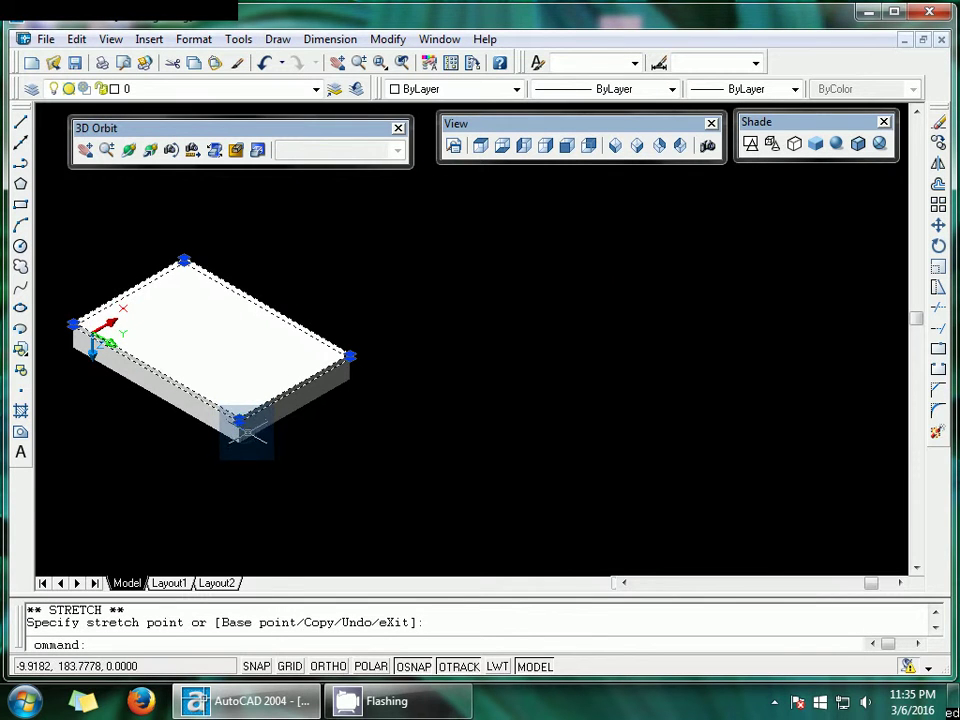
left_click(313, 399)
left_click(240, 415)
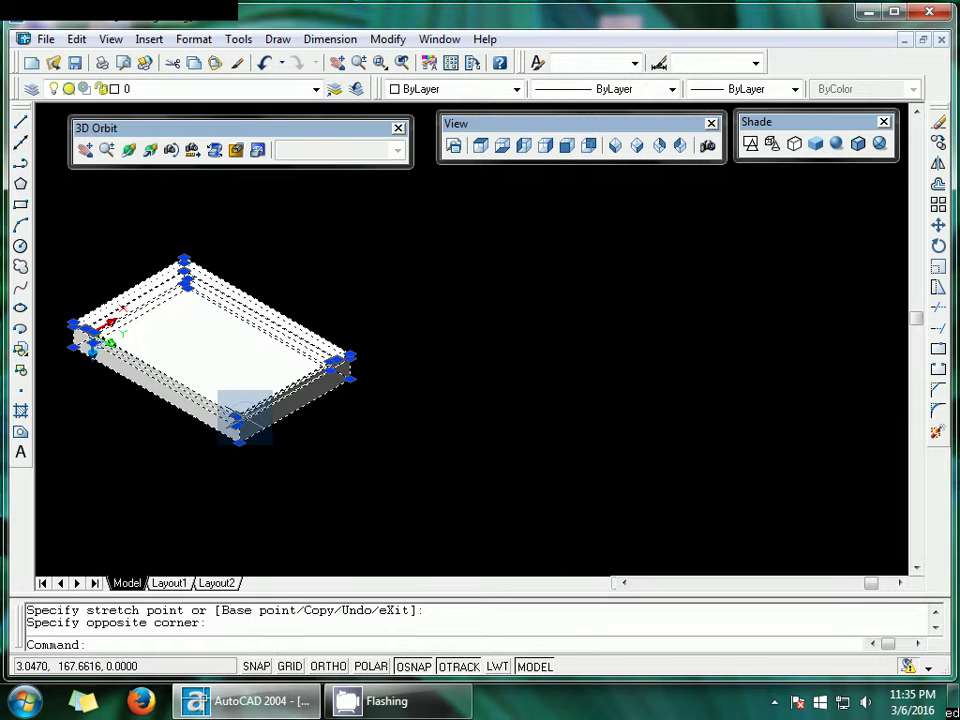
key("Escape")
key("Escape")
Select the lid and move it by its front corner off the box into the empty space beside it.
left_click(240, 412)
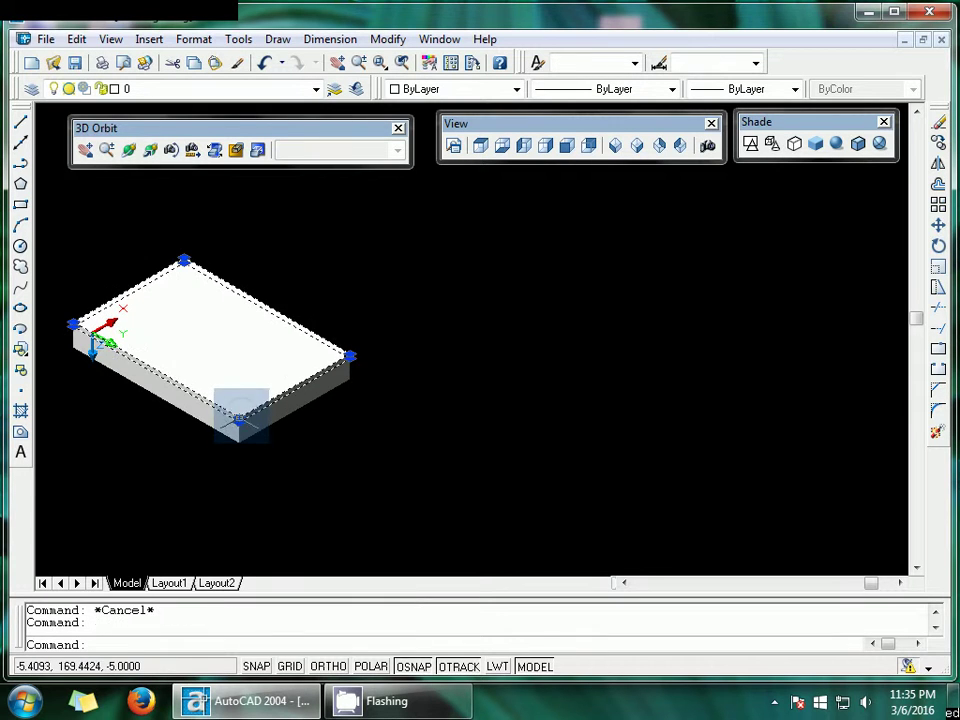
left_click(239, 418)
left_click(499, 370)
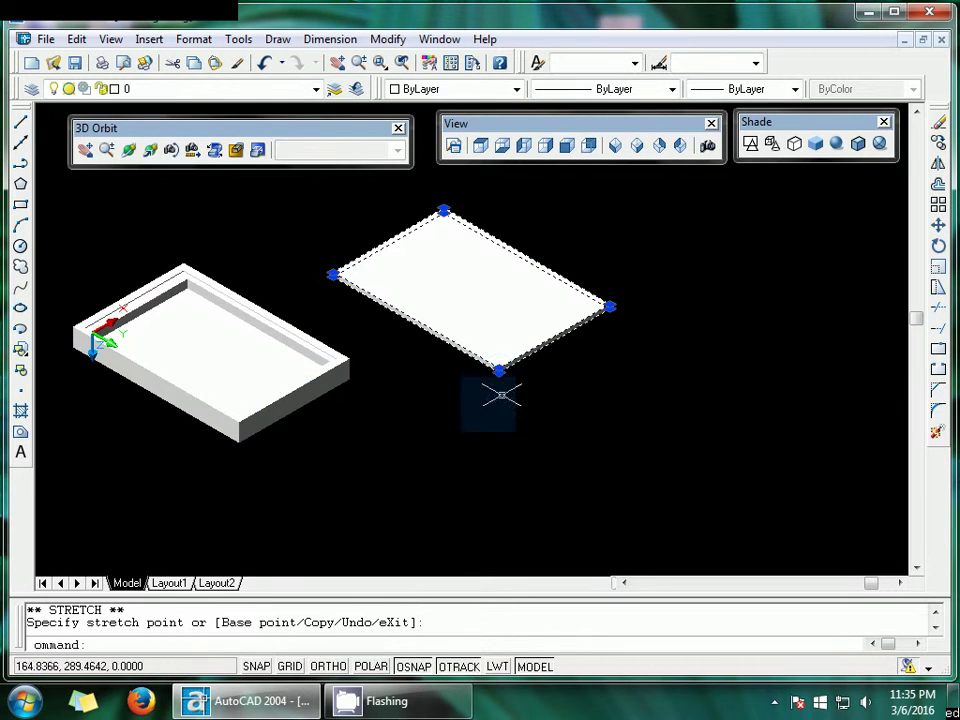
Place the lid back over the box by moving its front corner grip to the box's front top corner.
scroll(205, 368, "up", 7)
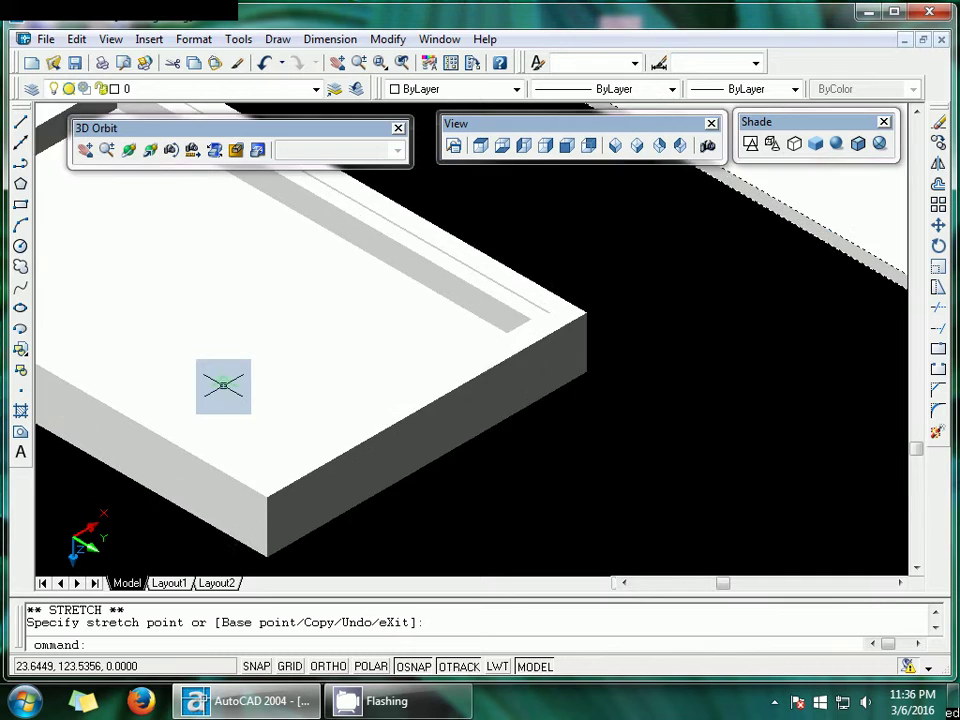
scroll(223, 386, "down", 6)
scroll(223, 386, "down", 3)
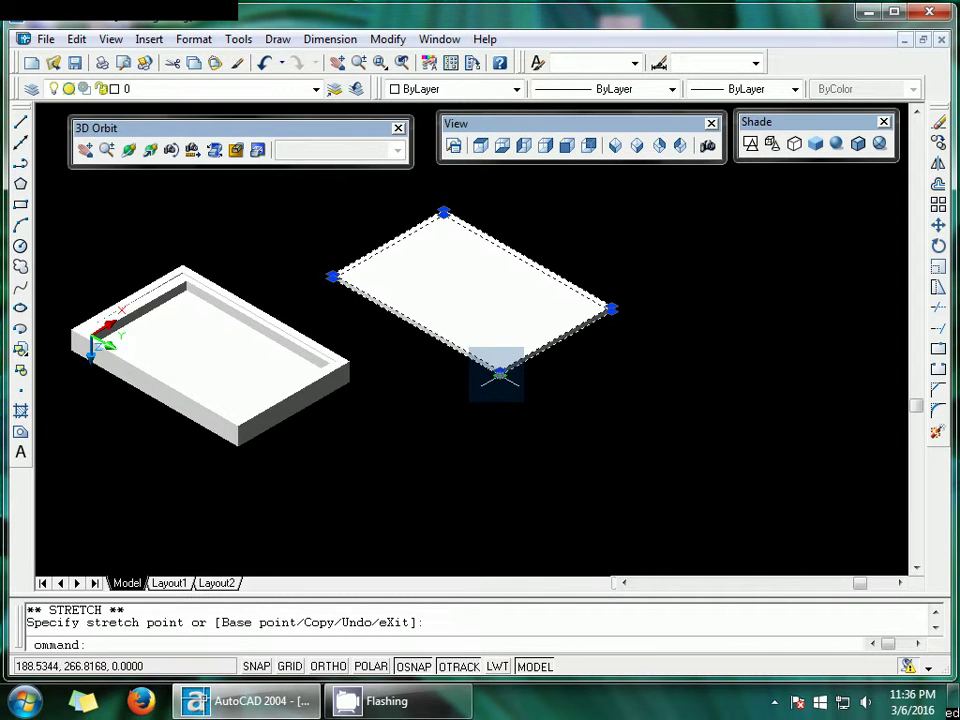
left_click(499, 375)
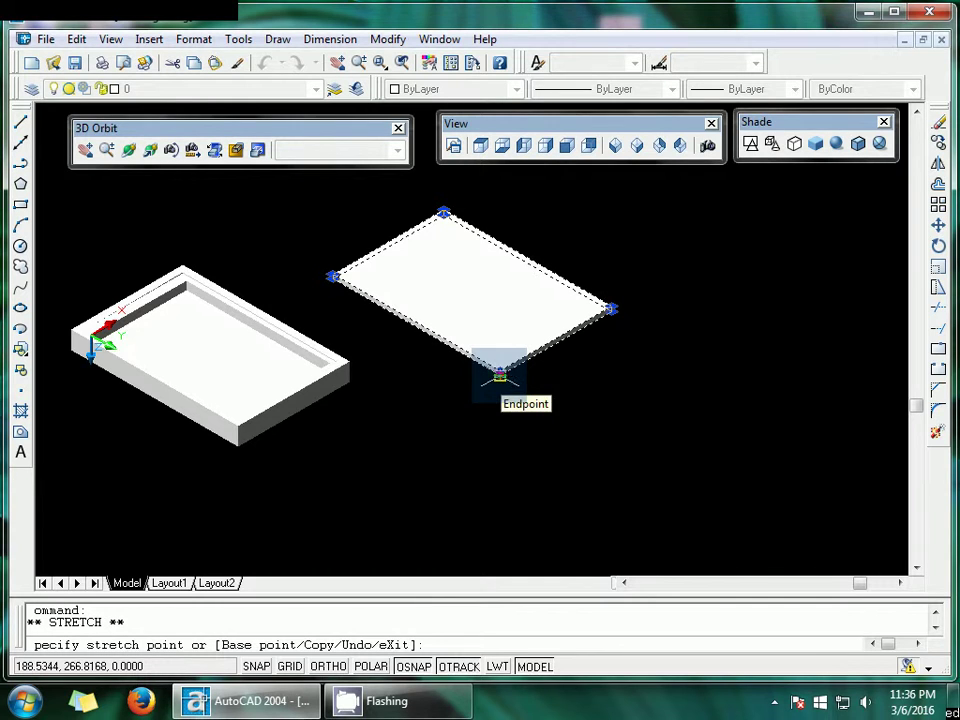
left_click(237, 427)
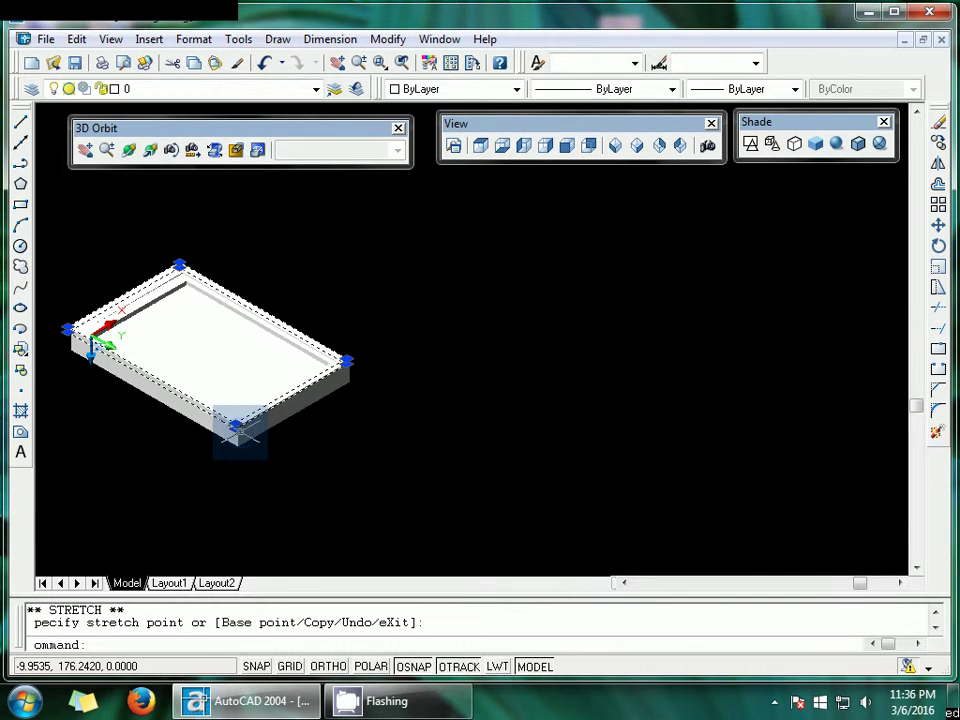